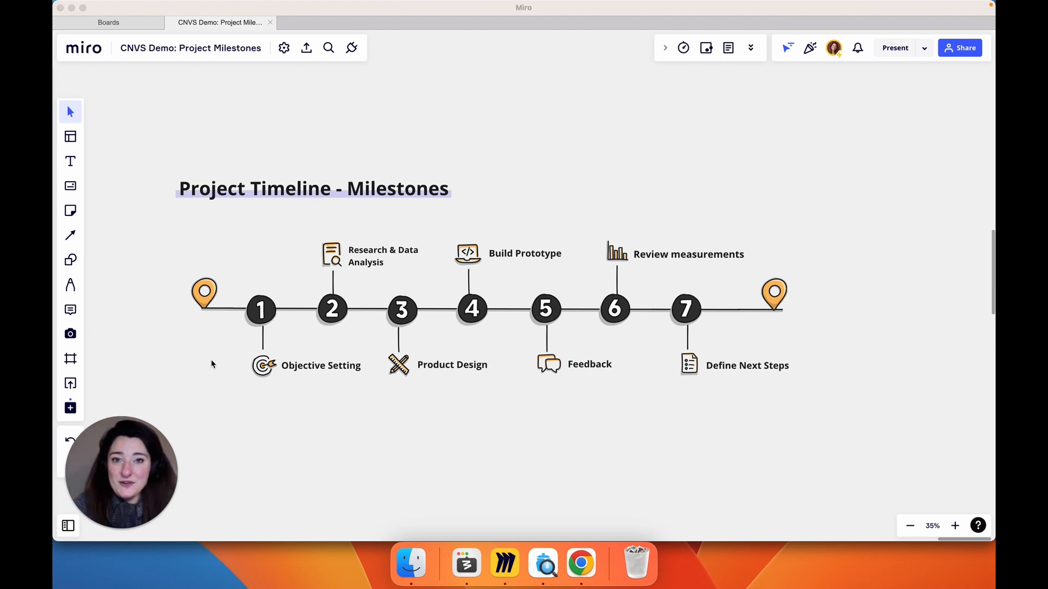
{"action": "left_click", "coordinate": [263, 309]}
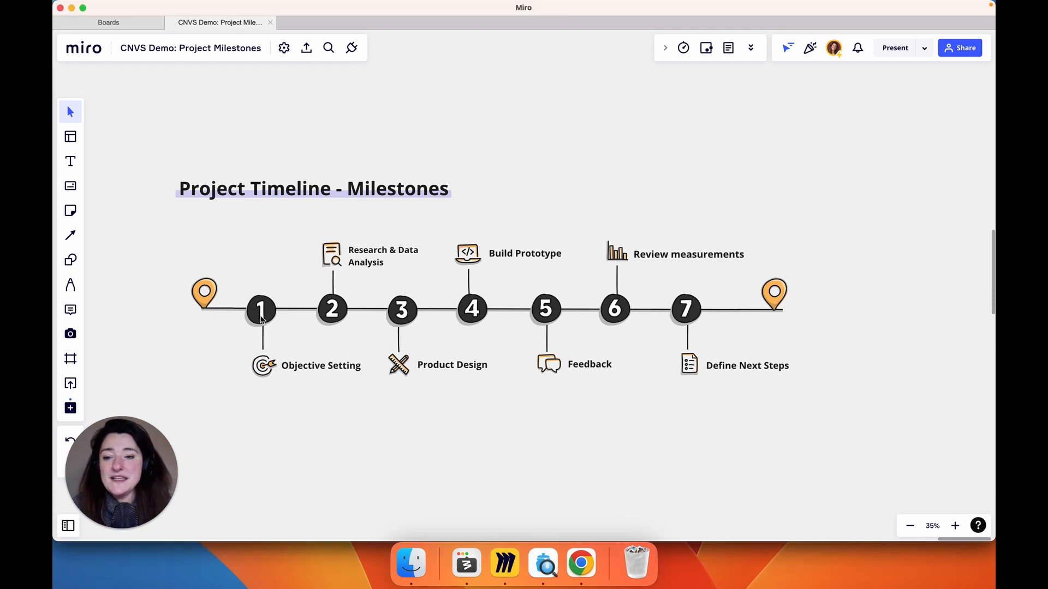
{"action": "left_click", "coordinate": [262, 320]}
{"action": "left_click_drag", "start_coordinate": [262, 319], "coordinate": [217, 370]}
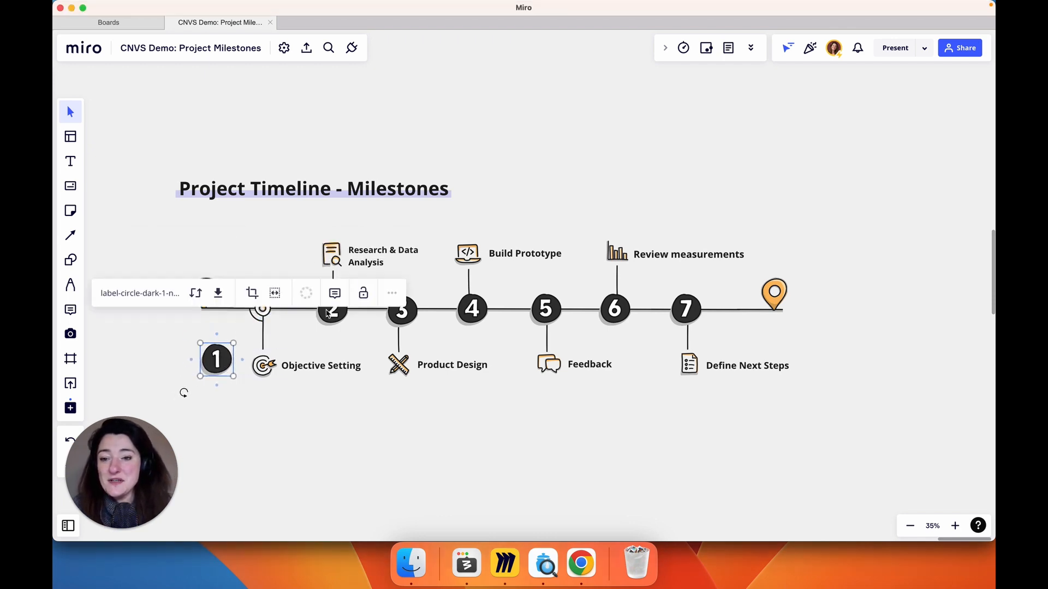
{"action": "left_click_drag", "start_coordinate": [328, 313], "coordinate": [310, 425]}
{"action": "left_click", "coordinate": [270, 315]}
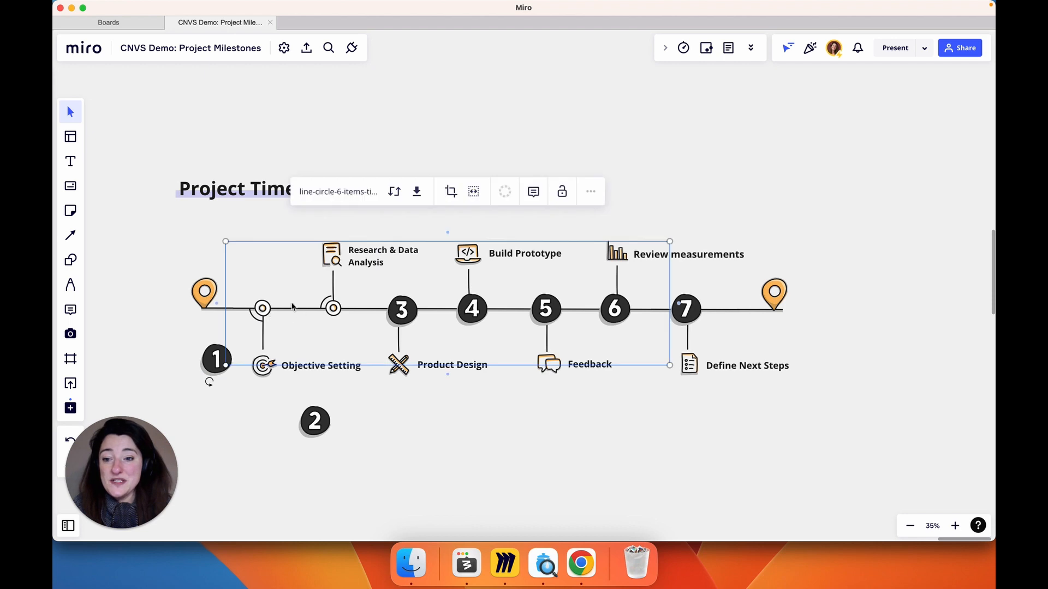
{"action": "left_click_drag", "start_coordinate": [315, 320], "coordinate": [343, 141]}
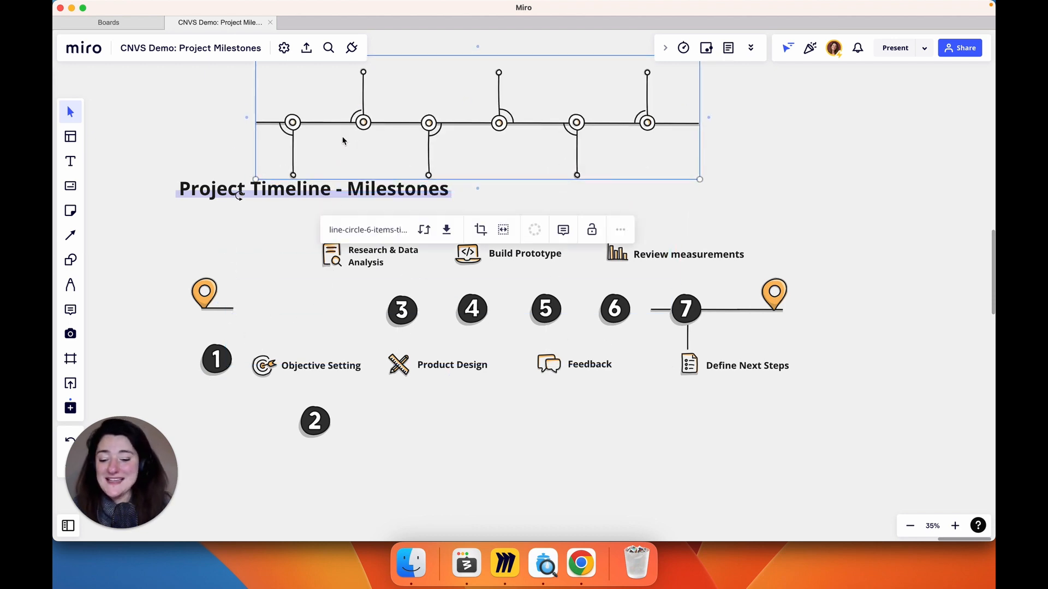
{"action": "key", "text": "super+z"}
{"action": "key", "text": "super+z"}
{"action": "key", "text": "super+z"}
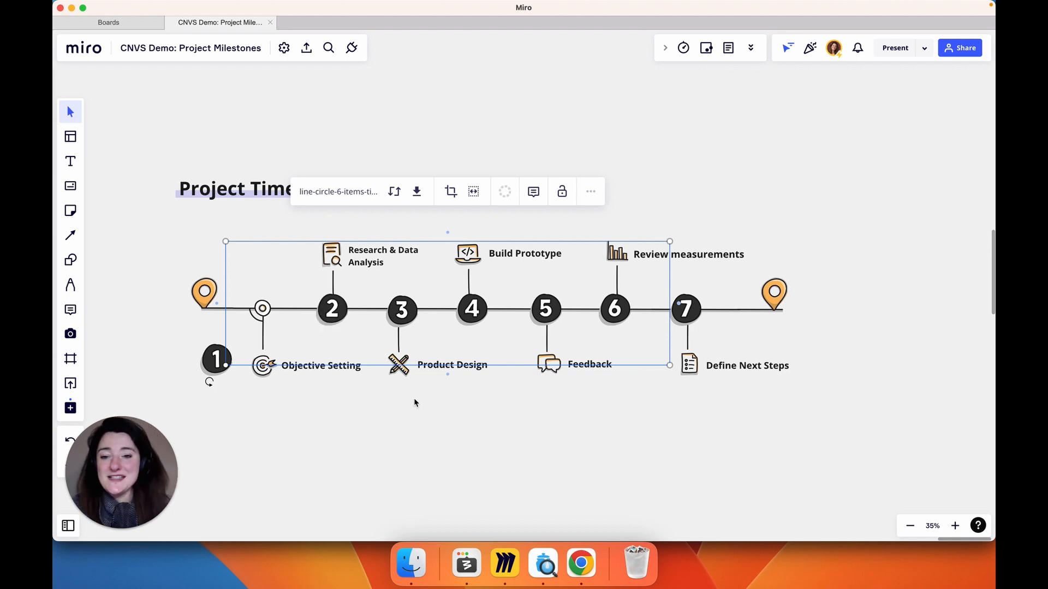
{"action": "left_click", "coordinate": [483, 461]}
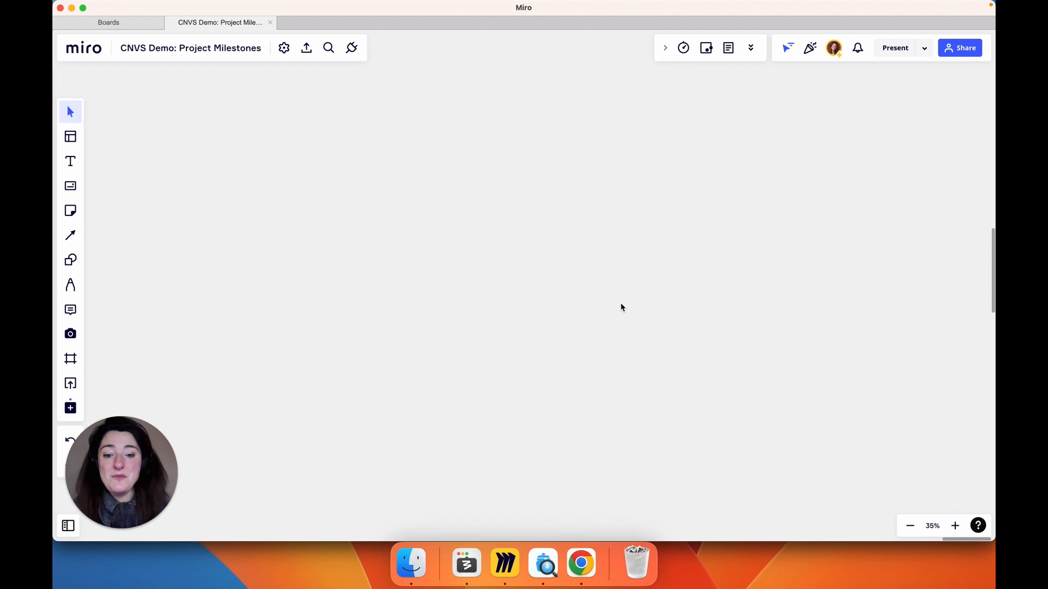
Switch to IconJar and open the 4 Timelines and Milestones set under BUILD your CNVS, 1 Frameworks
{"action": "left_click", "coordinate": [543, 564]}
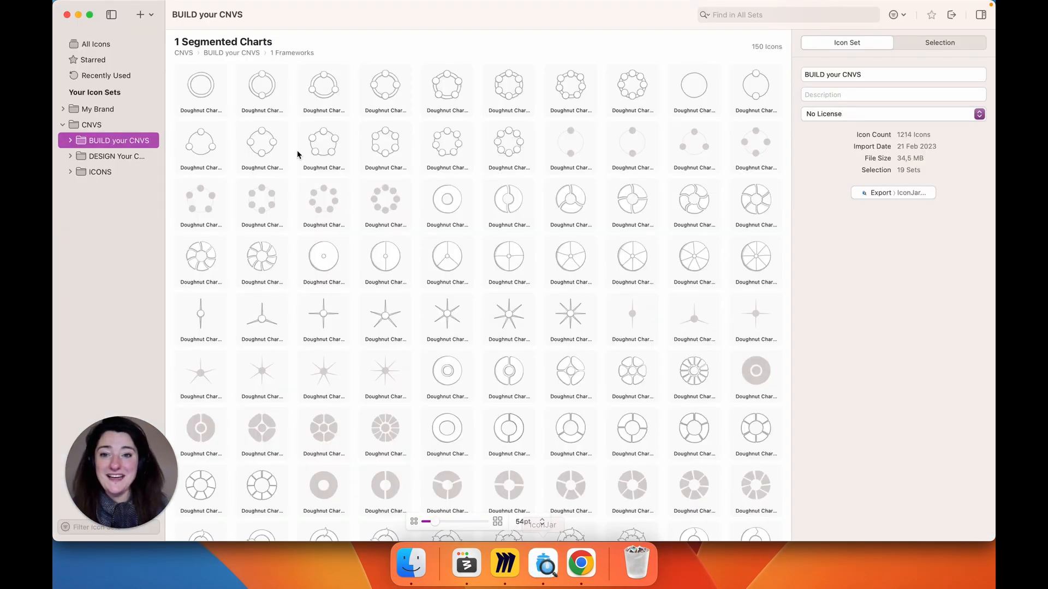
{"action": "left_click", "coordinate": [71, 141]}
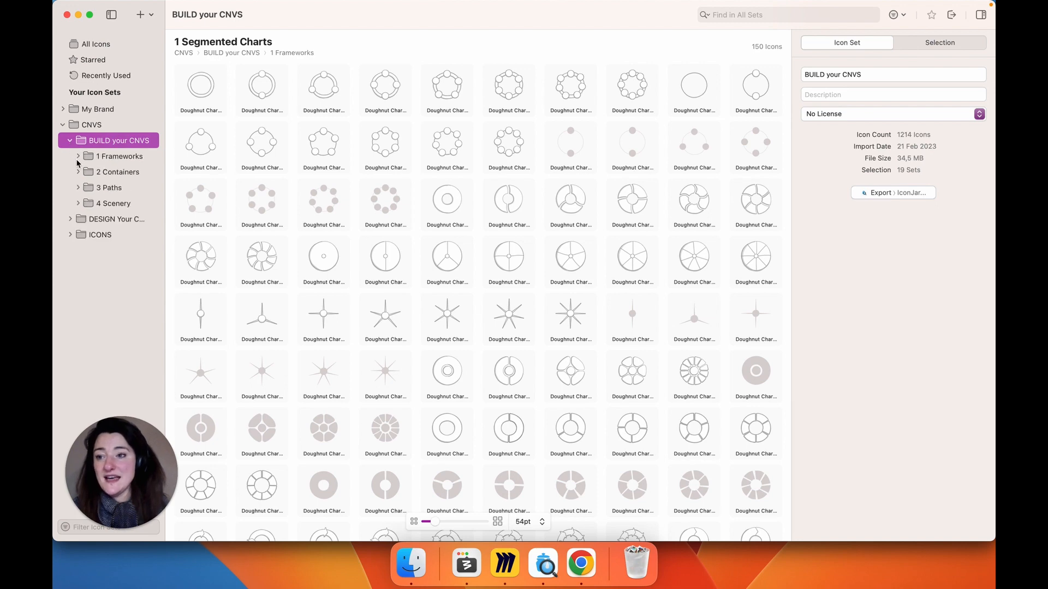
{"action": "left_click", "coordinate": [77, 156]}
{"action": "left_click", "coordinate": [130, 219]}
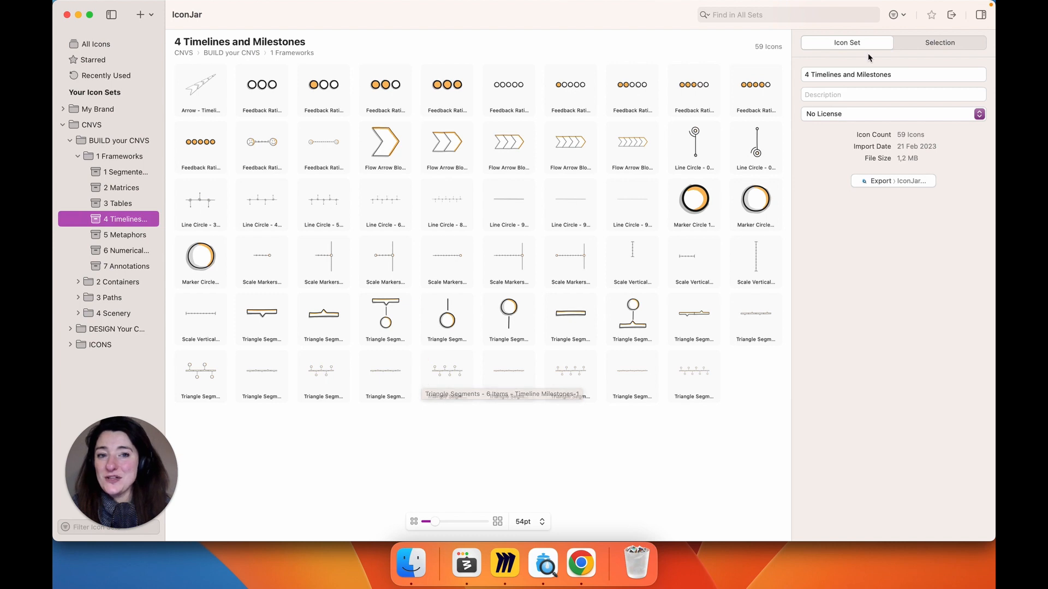
{"action": "left_click", "coordinate": [795, 20]}
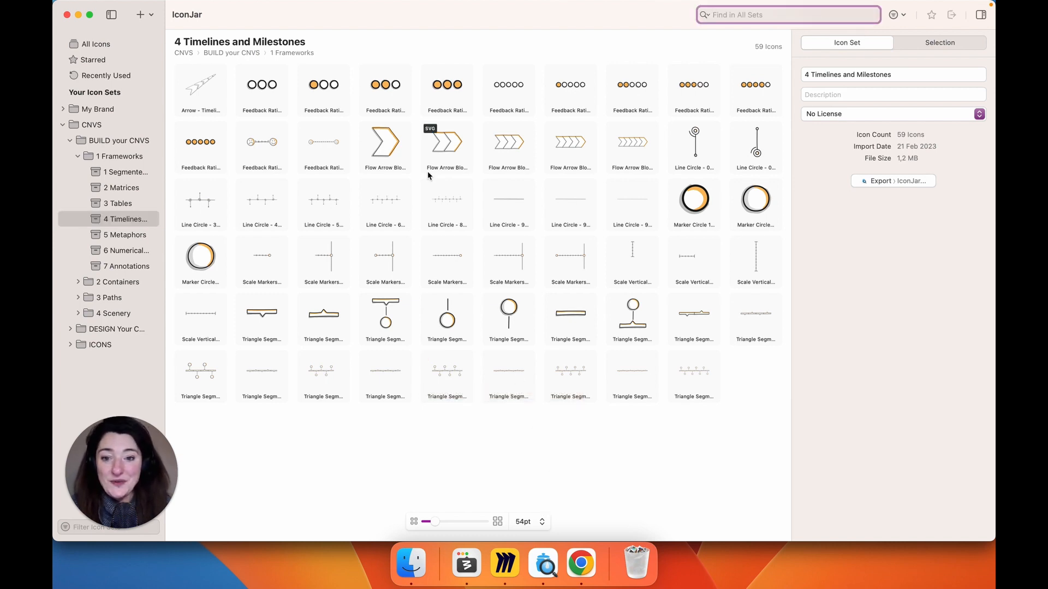
Add the Line Circle - 8 Items - Timeline Milestones graphic to an empty area of the Miro board and position it
{"action": "left_click", "coordinate": [446, 212]}
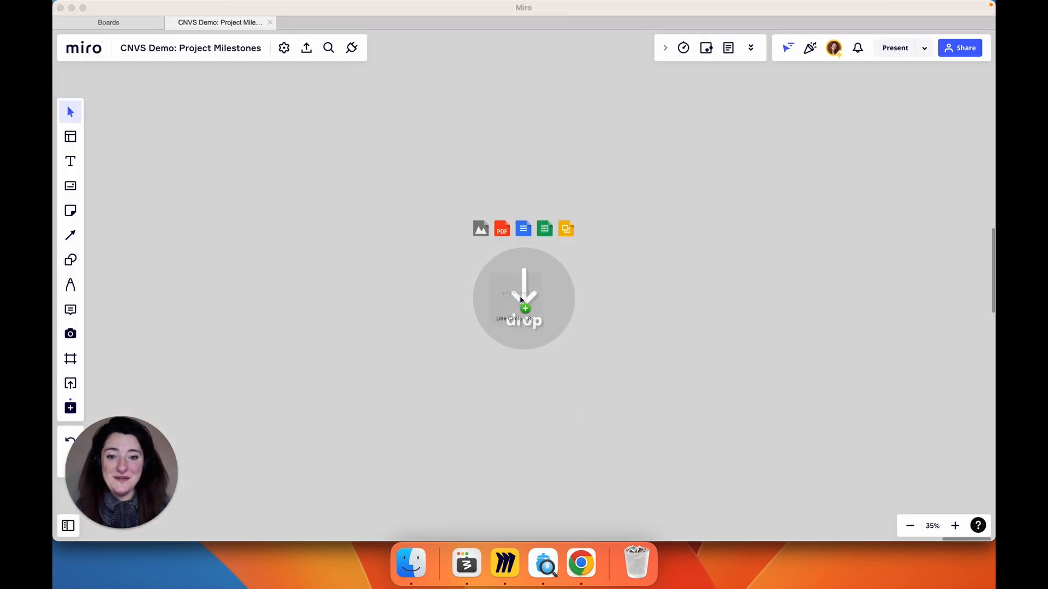
{"action": "left_click_drag", "start_coordinate": [519, 295], "coordinate": [460, 312]}
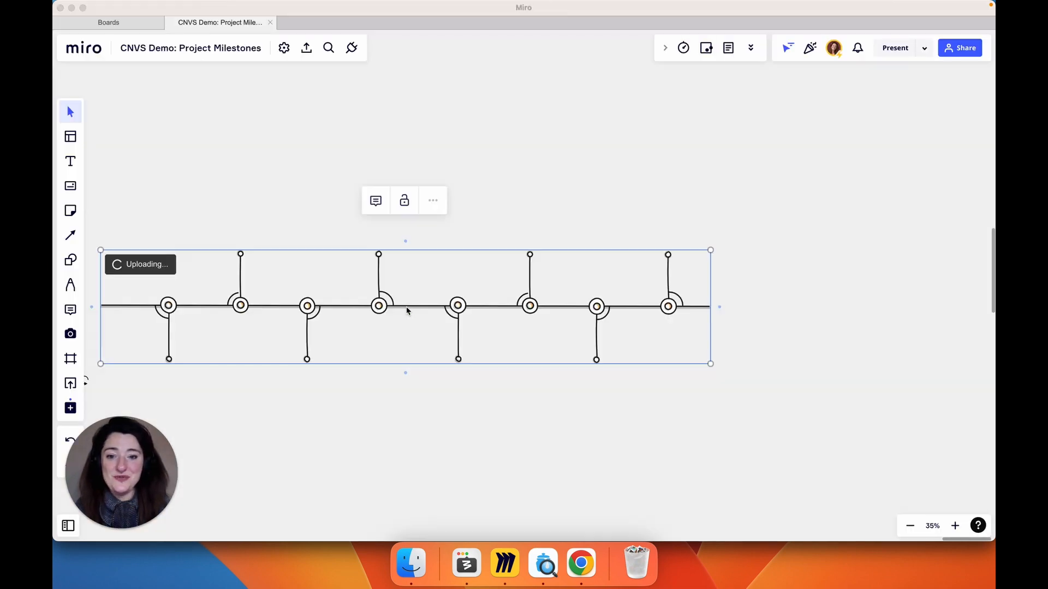
{"action": "left_click", "coordinate": [434, 310]}
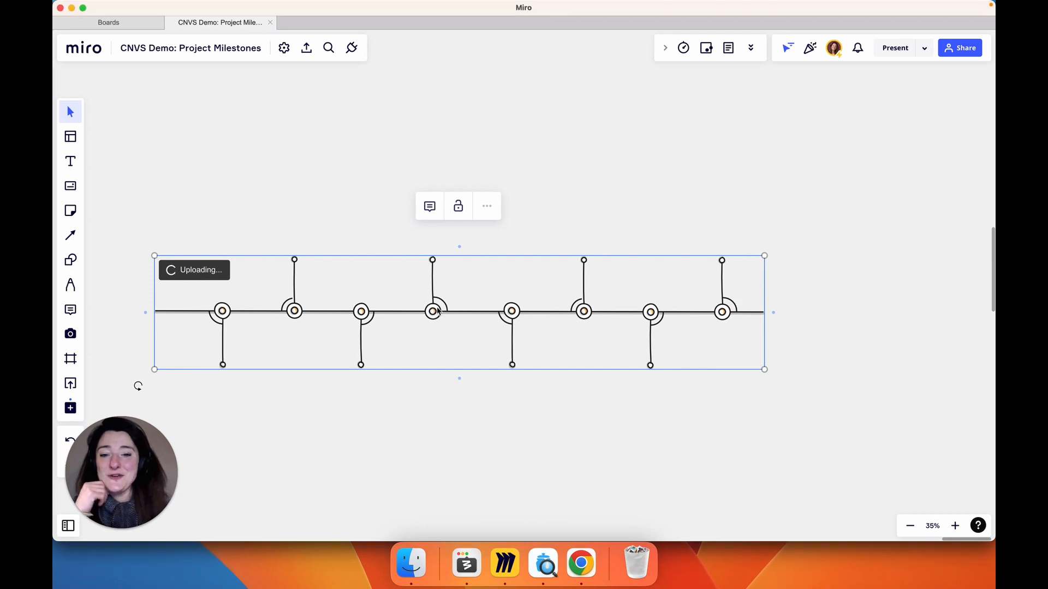
{"action": "left_click_drag", "start_coordinate": [424, 312], "coordinate": [593, 259]}
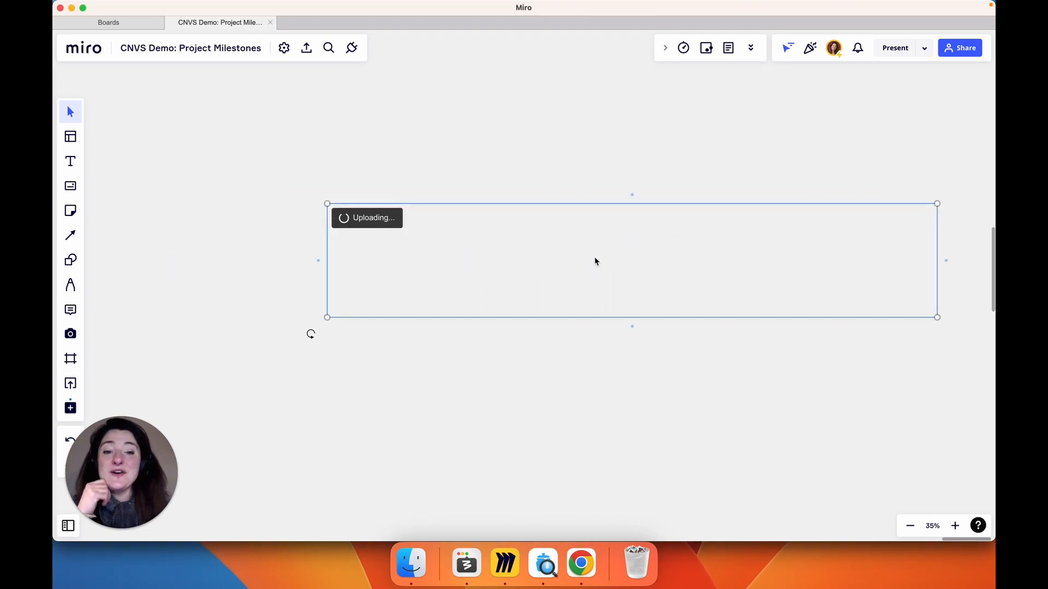
{"action": "left_click", "coordinate": [593, 394]}
Switch back to IconJar and search all icon sets for "number"
{"action": "key", "text": "super+Tab"}
{"action": "left_click", "coordinate": [464, 301]}
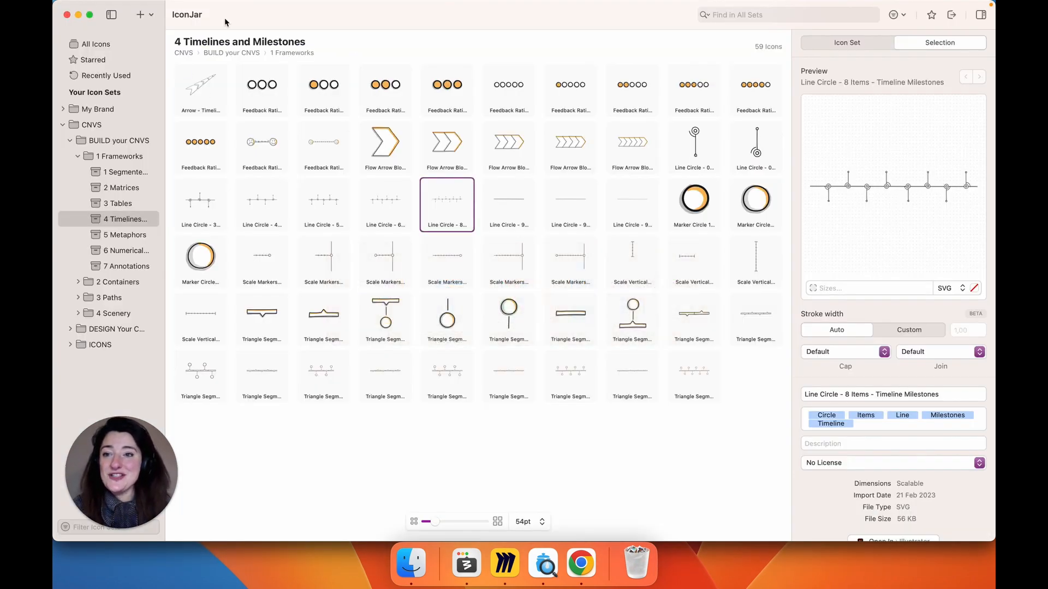
{"action": "left_click", "coordinate": [757, 16]}
{"action": "type", "text": "number"}
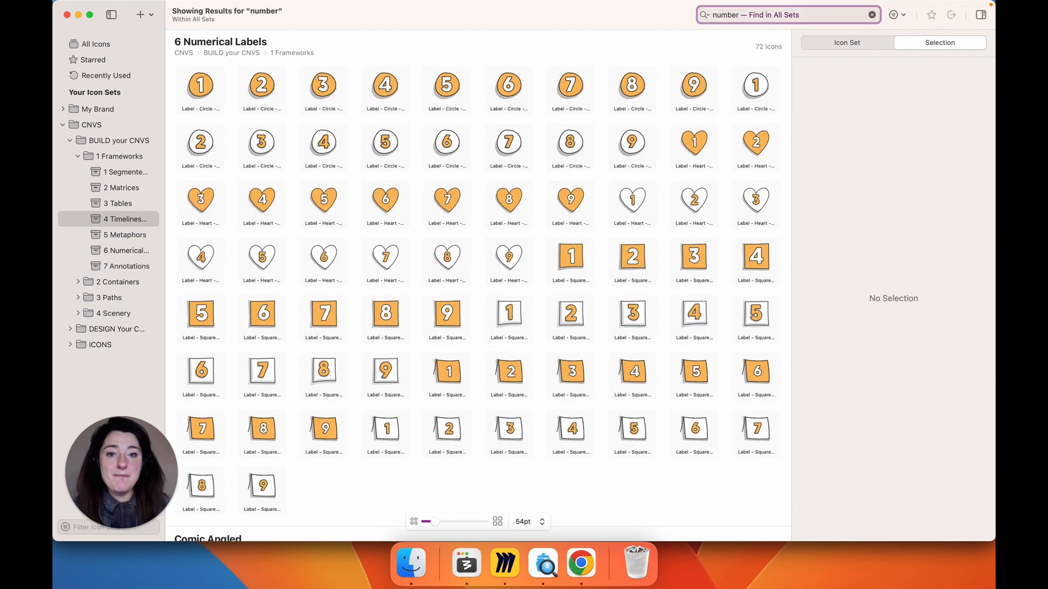
Select the orange circle number labels 1 to 7 and change their orange fill colour to #353535
{"action": "left_click", "coordinate": [200, 86]}
{"action": "left_click", "coordinate": [574, 95], "text": "shift"}
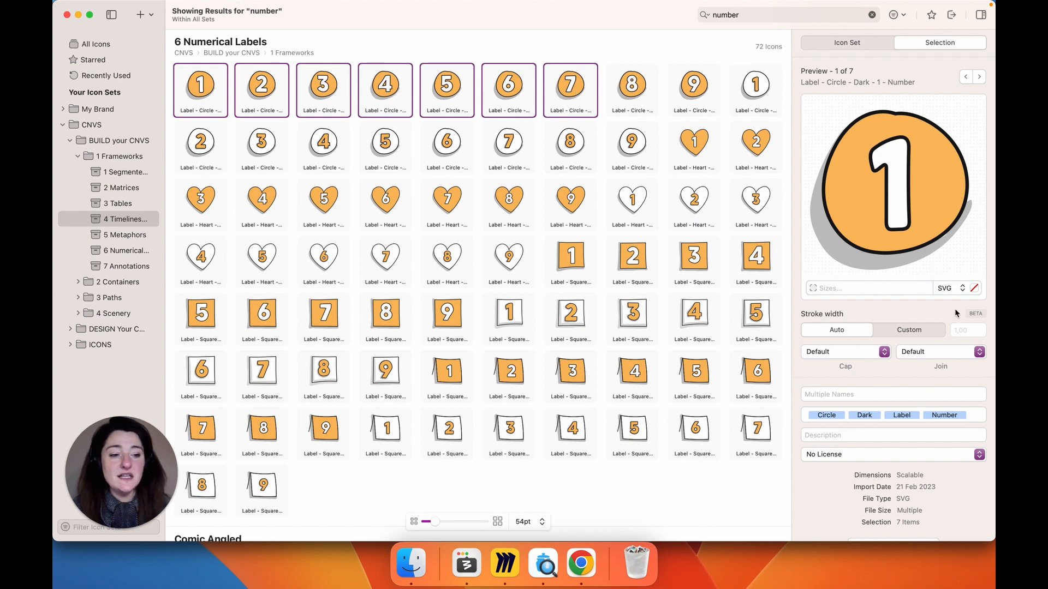
{"action": "left_click", "coordinate": [975, 289]}
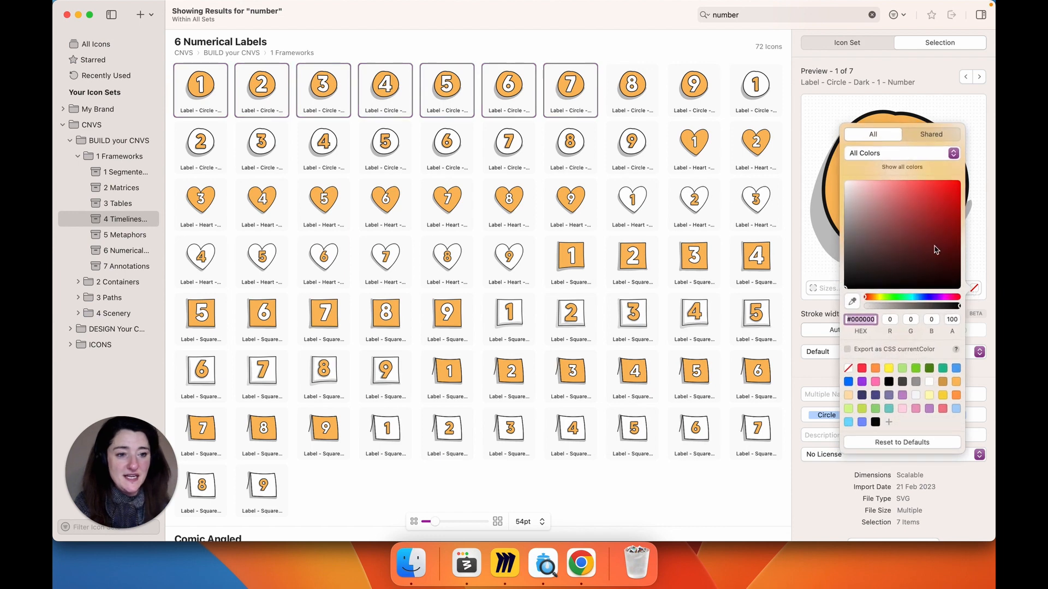
{"action": "left_click", "coordinate": [893, 155]}
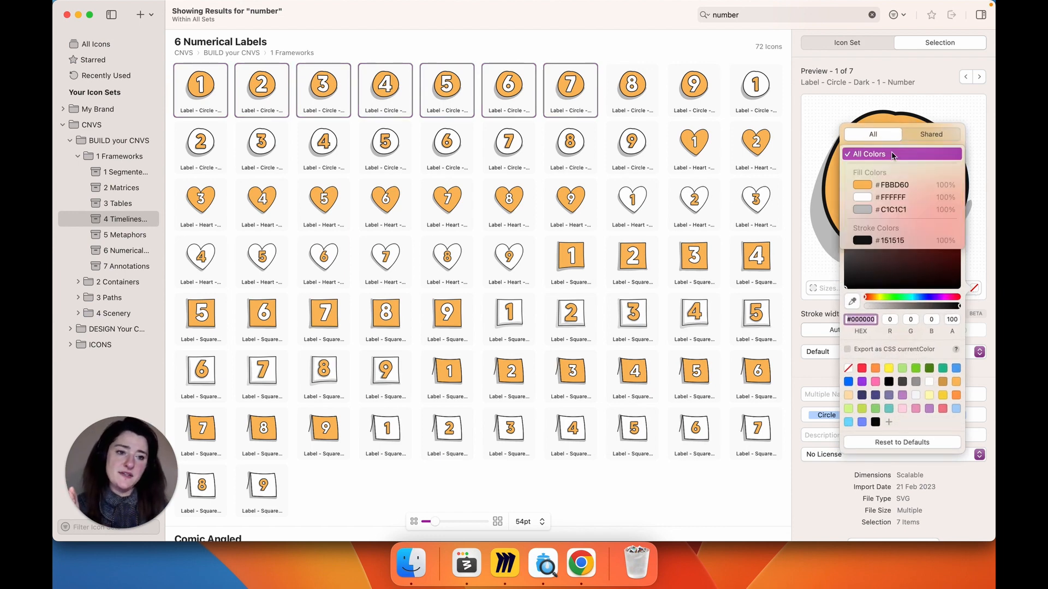
{"action": "left_click", "coordinate": [908, 187]}
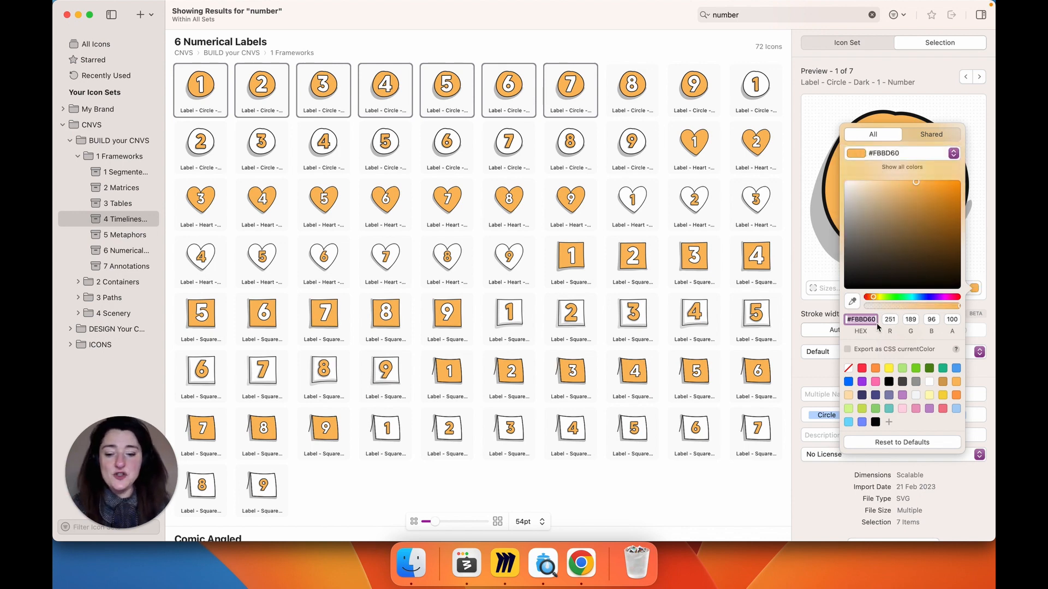
{"action": "type", "text": "353535"}
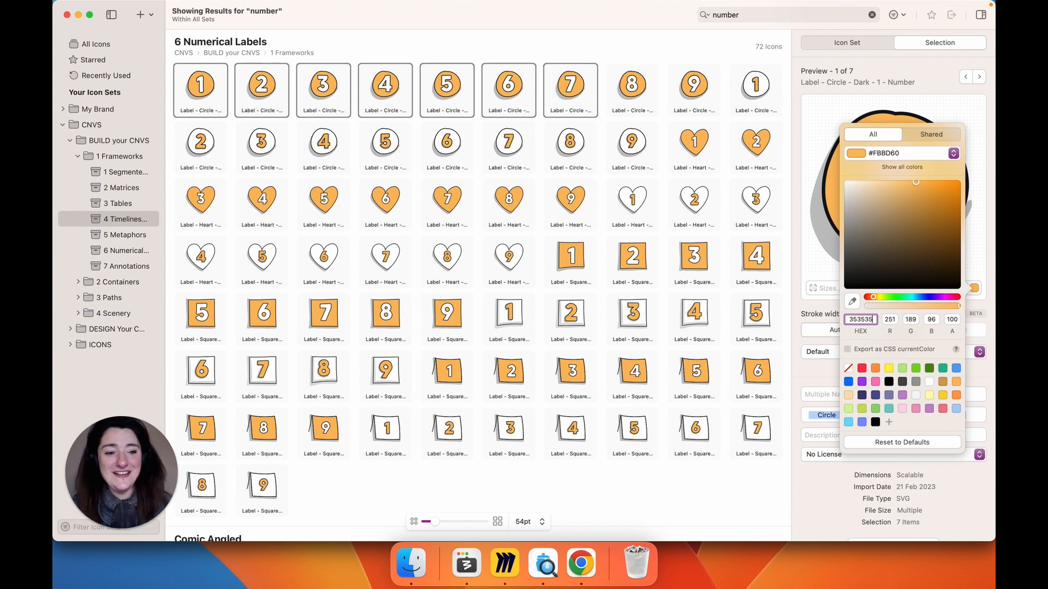
{"action": "key", "text": "Tab"}
{"action": "key", "text": "Tab"}
{"action": "key", "text": "Tab"}
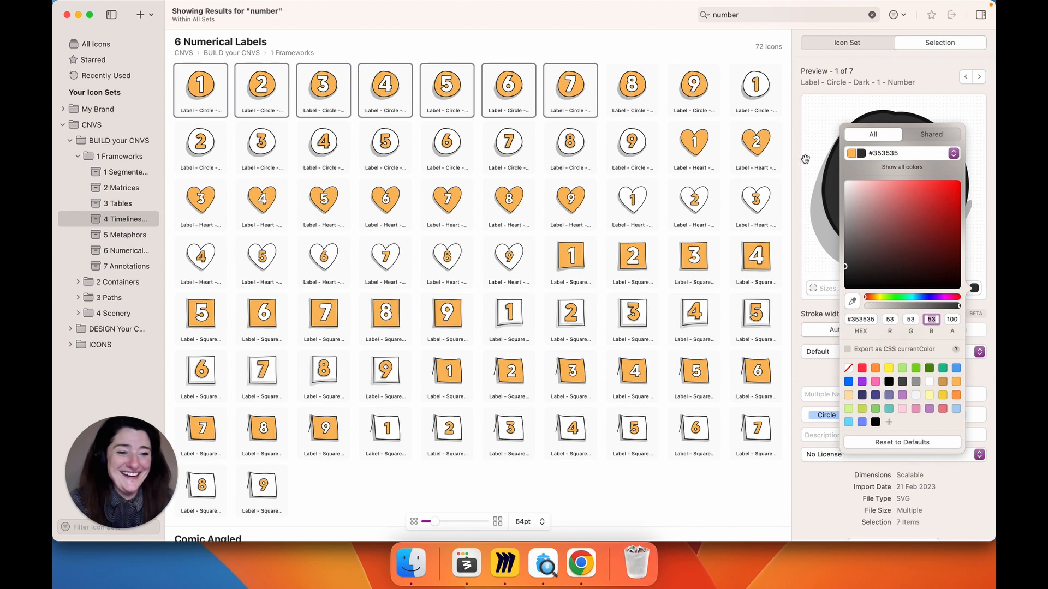
Add the seven recoloured number labels to the Miro board above the timeline and shrink them together to about 60 percent
{"action": "left_click", "coordinate": [816, 217]}
{"action": "left_click_drag", "start_coordinate": [926, 186], "coordinate": [494, 163]}
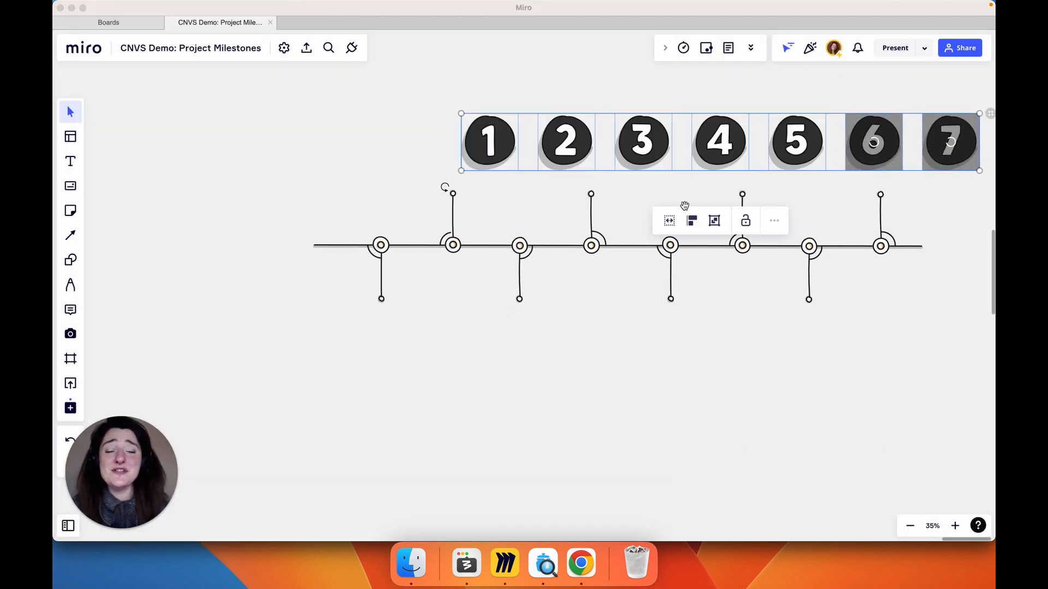
{"action": "left_click", "coordinate": [977, 171]}
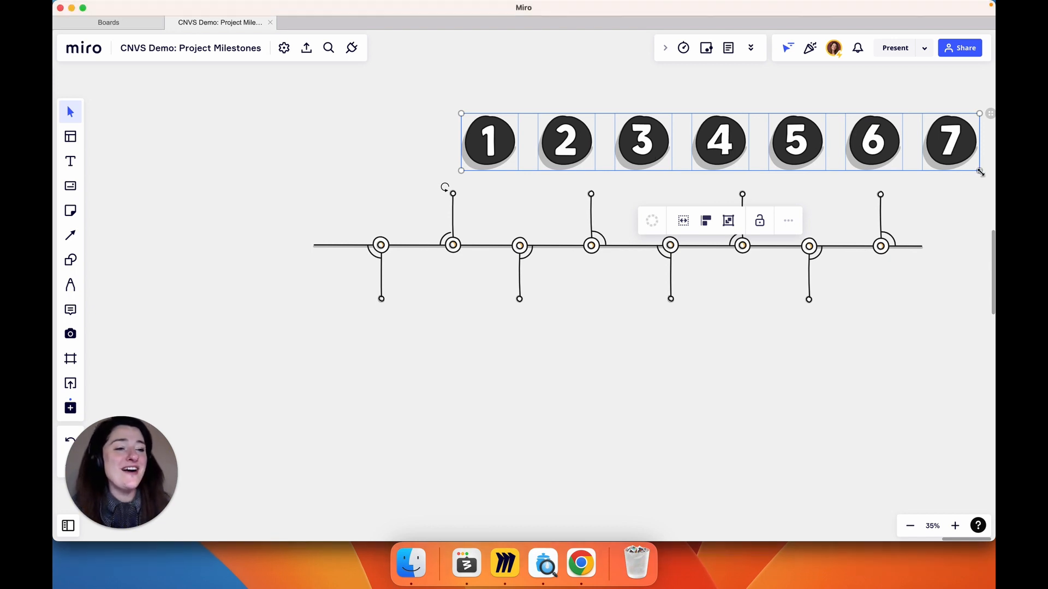
{"action": "left_click_drag", "start_coordinate": [980, 172], "coordinate": [773, 148]}
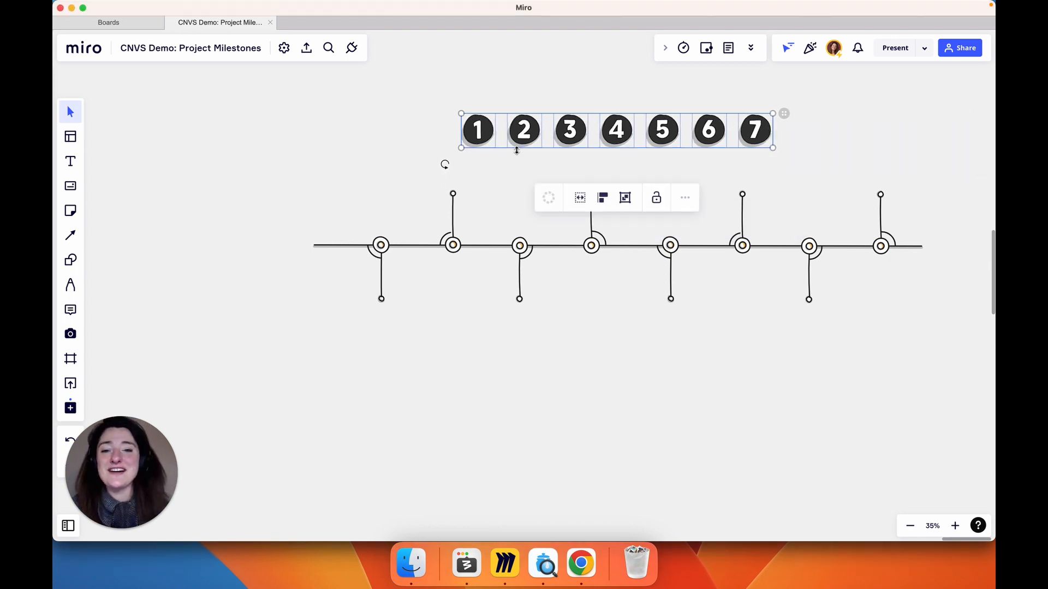
Move the row of number labels onto the timeline, with labels 1 to 4 on the first four circles
{"action": "left_click_drag", "start_coordinate": [483, 135], "coordinate": [585, 246]}
{"action": "left_click", "coordinate": [384, 252], "text": "shift"}
{"action": "left_click", "coordinate": [458, 253], "text": "shift"}
{"action": "left_click", "coordinate": [519, 253], "text": "shift"}
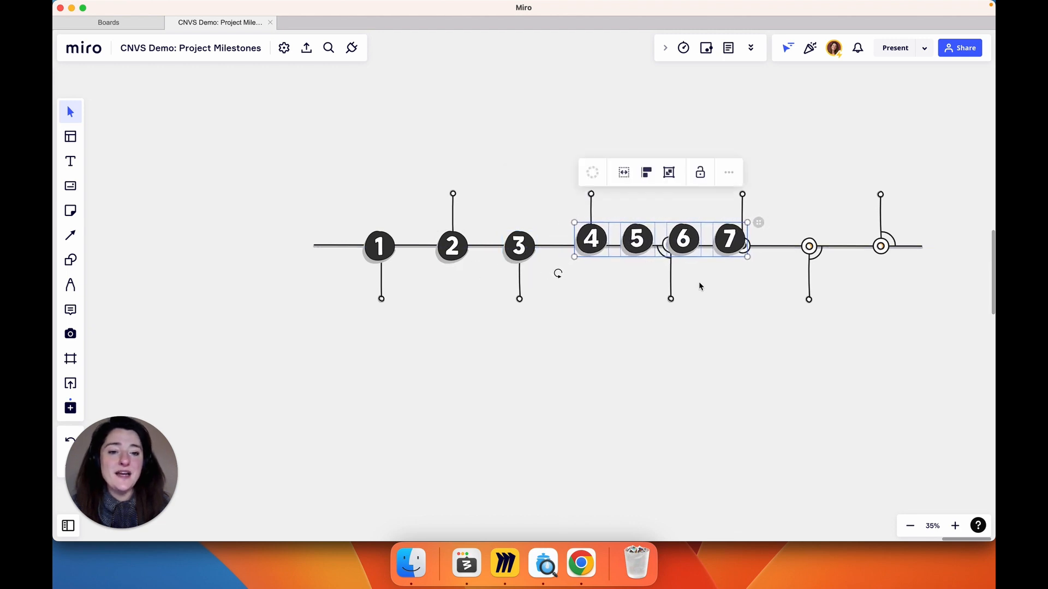
Position labels 5, 6 and 7 on the fifth, sixth and seventh timeline circles, and nudge label 2 slightly upward
{"action": "left_click", "coordinate": [737, 237]}
{"action": "left_click_drag", "start_coordinate": [736, 236], "coordinate": [883, 240]}
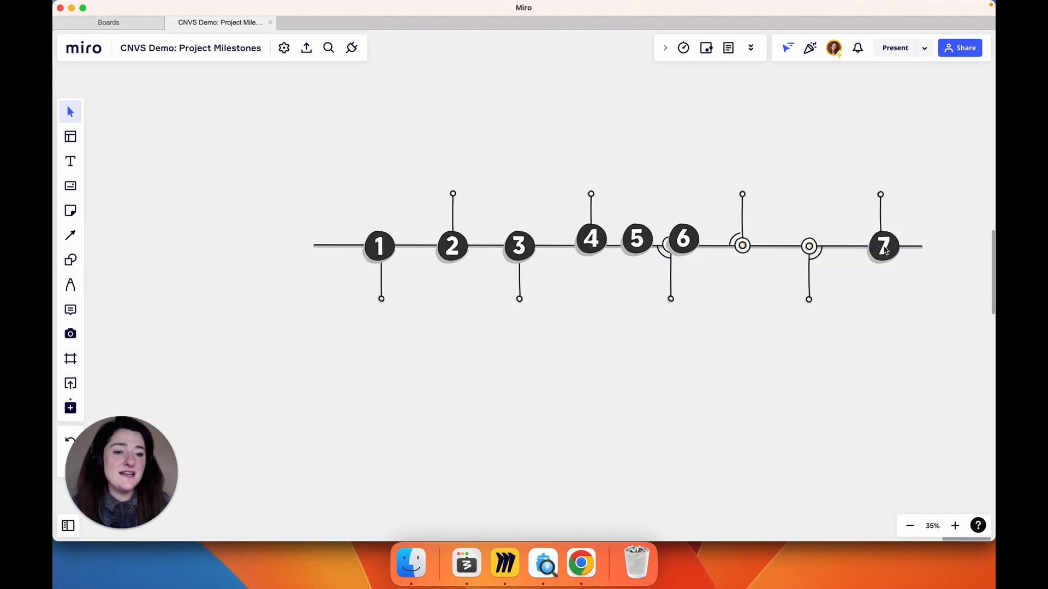
{"action": "left_click_drag", "start_coordinate": [693, 240], "coordinate": [814, 242]}
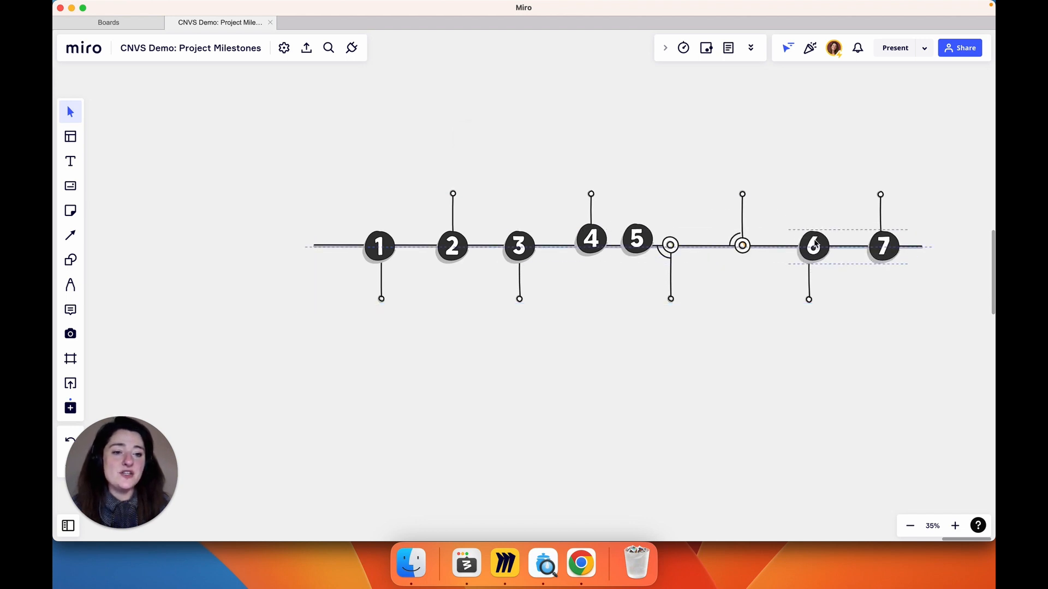
{"action": "mouse_move", "coordinate": [637, 240]}
{"action": "left_mouse_down"}
{"action": "mouse_move", "coordinate": [750, 241]}
{"action": "mouse_move", "coordinate": [667, 249]}
{"action": "left_mouse_up"}
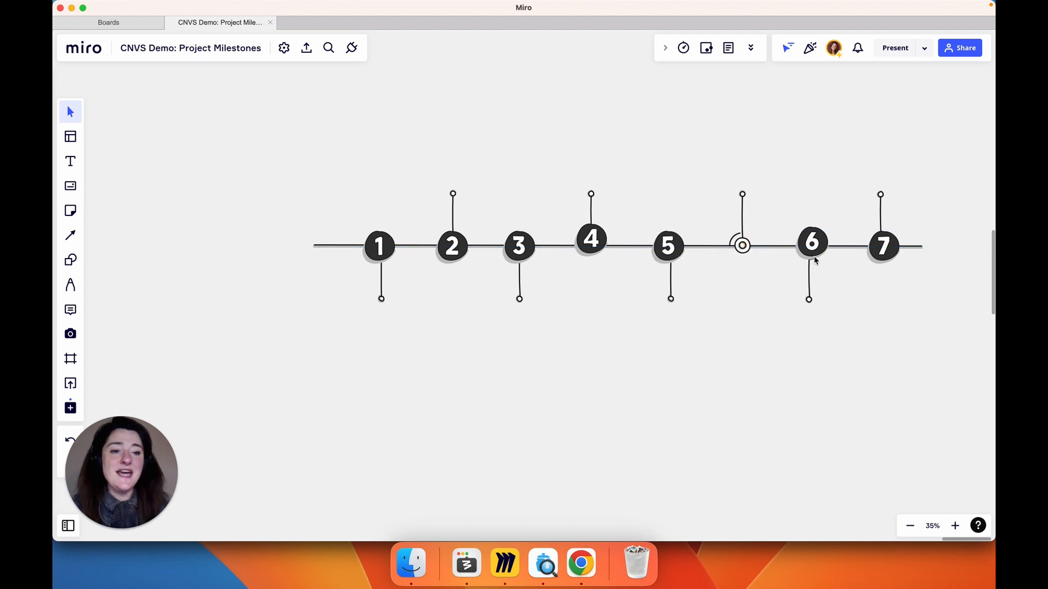
{"action": "mouse_move", "coordinate": [805, 247]}
{"action": "left_mouse_down"}
{"action": "mouse_move", "coordinate": [736, 234]}
{"action": "mouse_move", "coordinate": [736, 245]}
{"action": "left_mouse_up"}
{"action": "left_click_drag", "start_coordinate": [882, 252], "coordinate": [808, 256]}
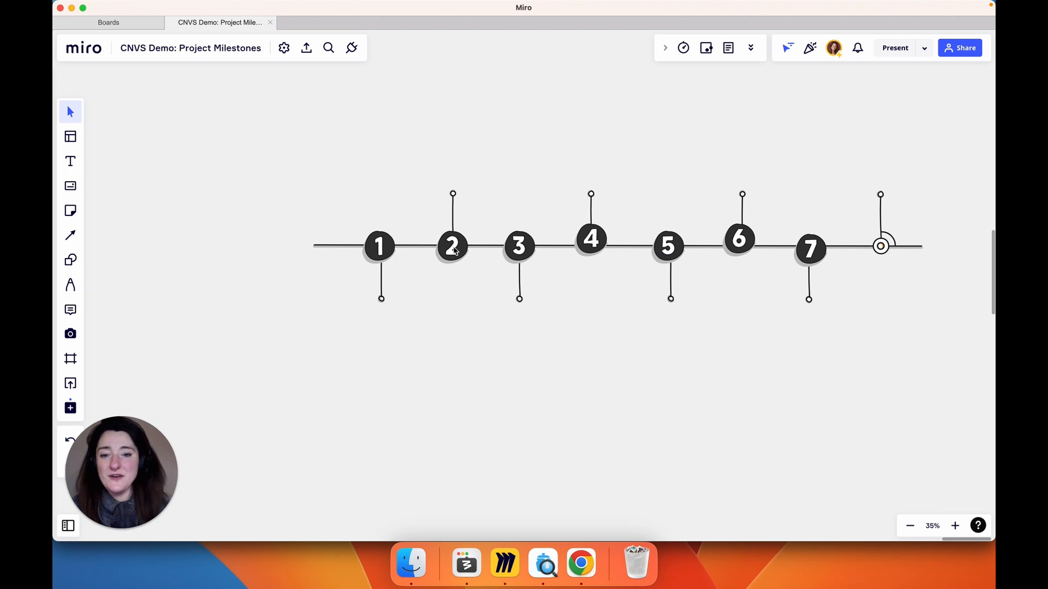
{"action": "left_click_drag", "start_coordinate": [456, 251], "coordinate": [456, 248]}
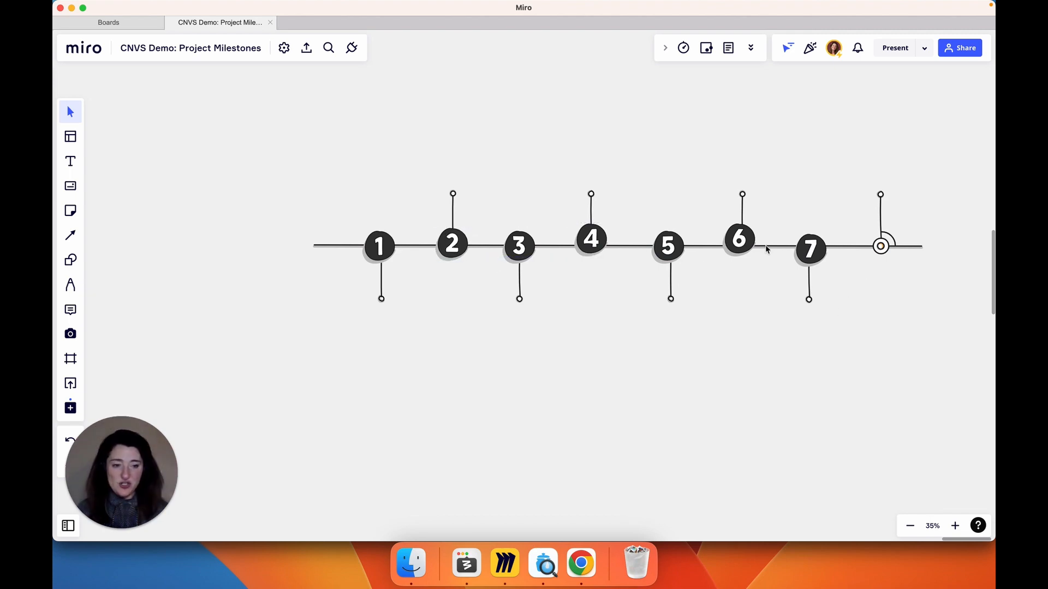
Crop the timeline graphic's end just before the unused eighth circle so only seven milestones remain
{"action": "left_click", "coordinate": [872, 252]}
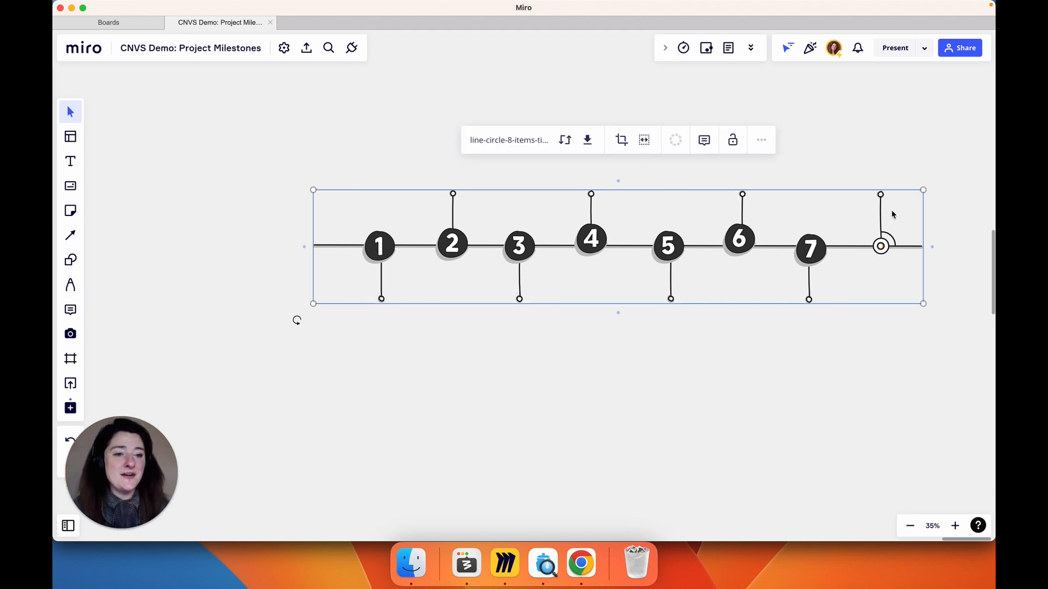
{"action": "left_click", "coordinate": [621, 140]}
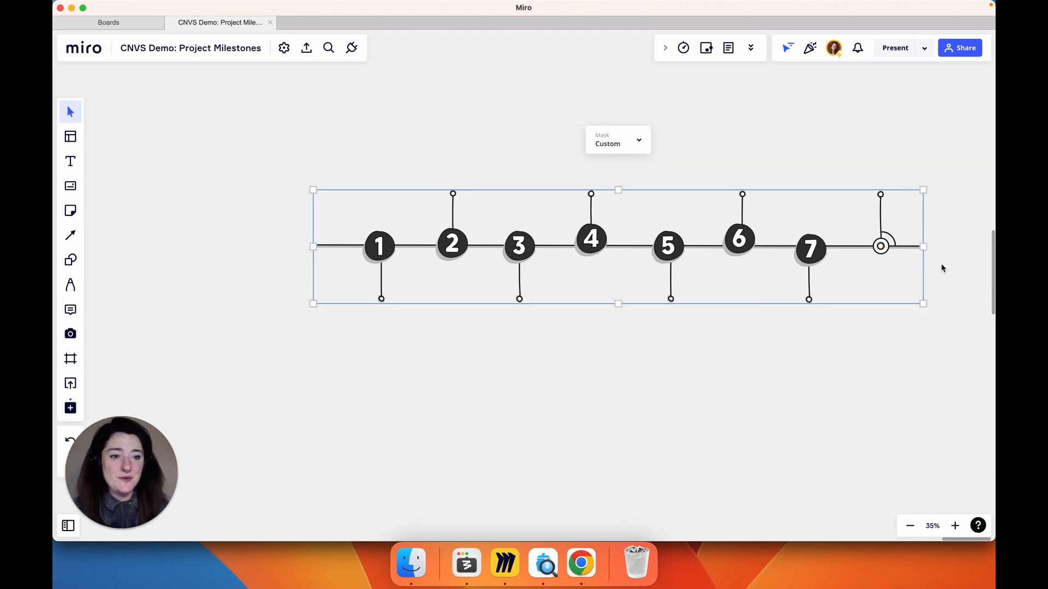
{"action": "left_click_drag", "start_coordinate": [927, 246], "coordinate": [870, 247]}
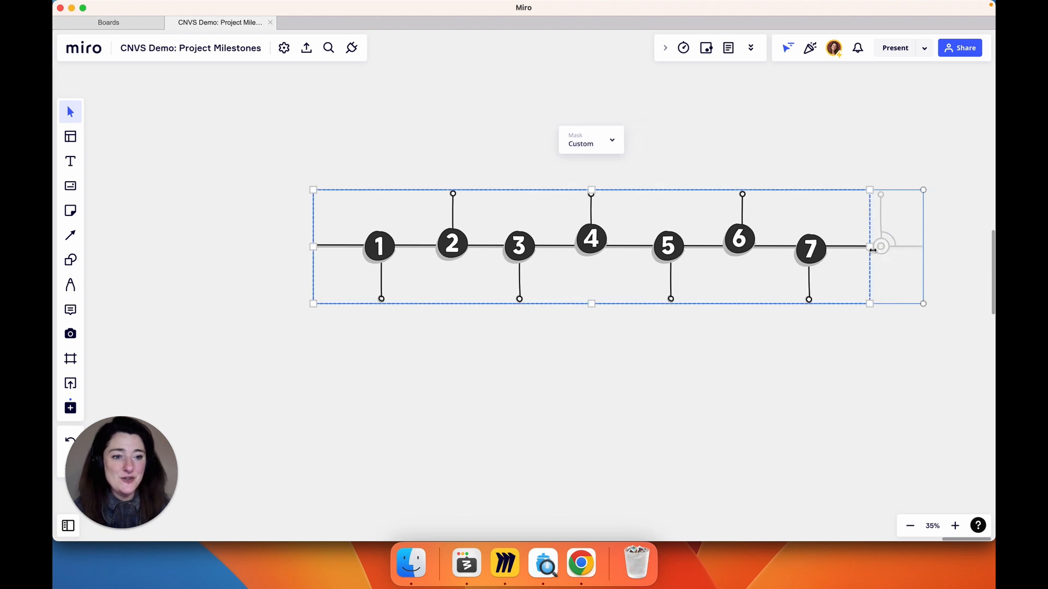
{"action": "left_click", "coordinate": [872, 431]}
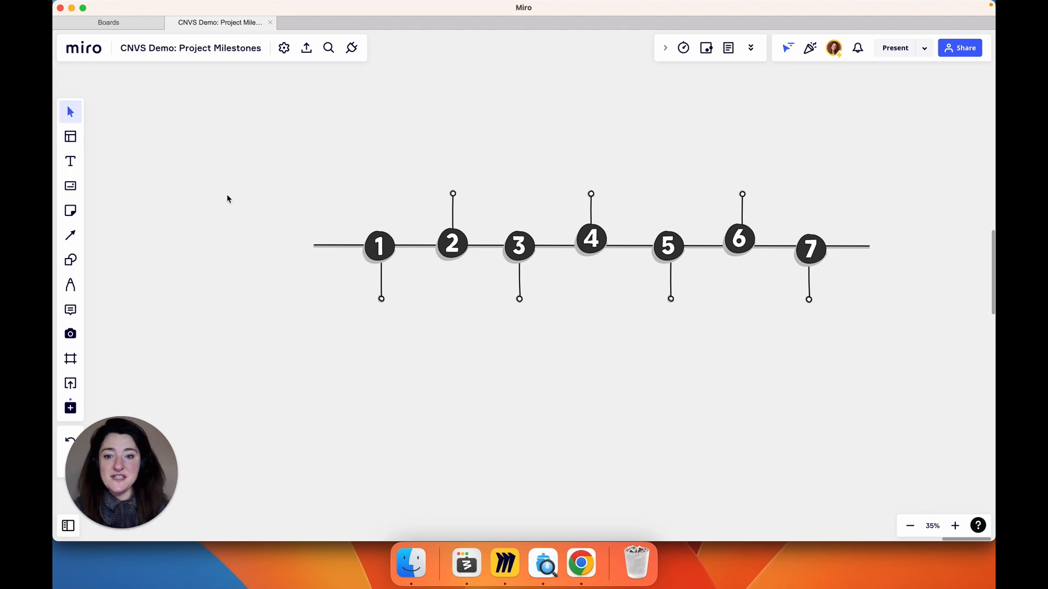
Switch to IconJar, search all sets for "marker" and select the Marker - Map Pin - 1 Small icon
{"action": "key", "text": "super+Tab"}
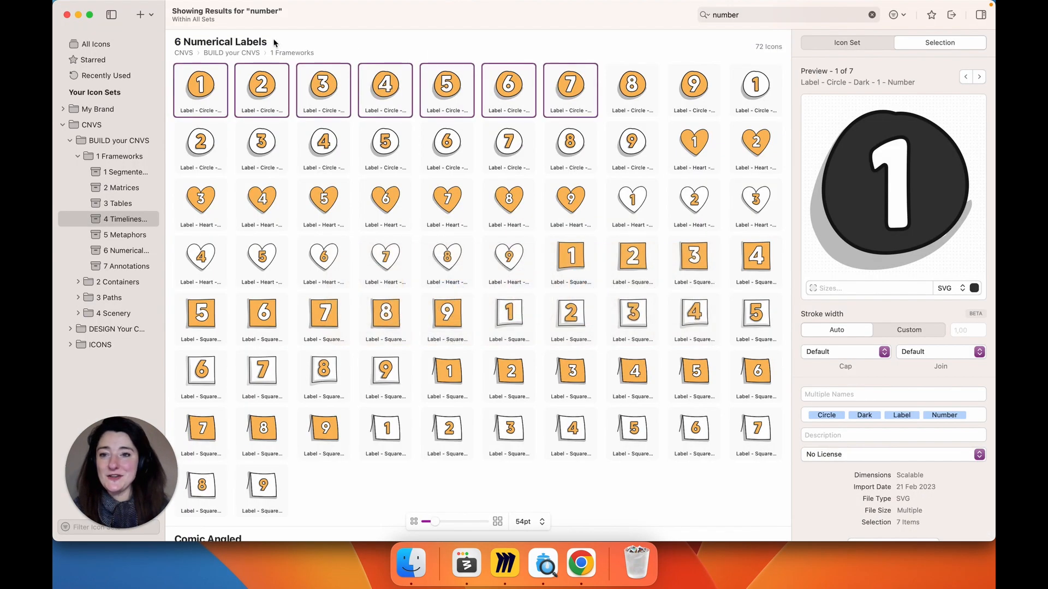
{"action": "left_click", "coordinate": [726, 15]}
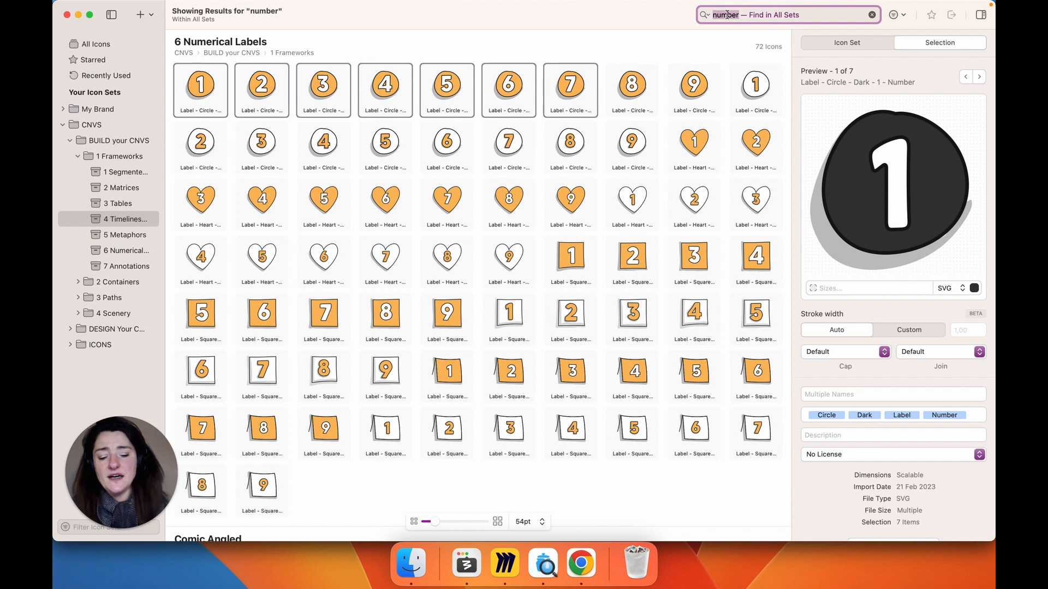
{"action": "type", "text": "marker"}
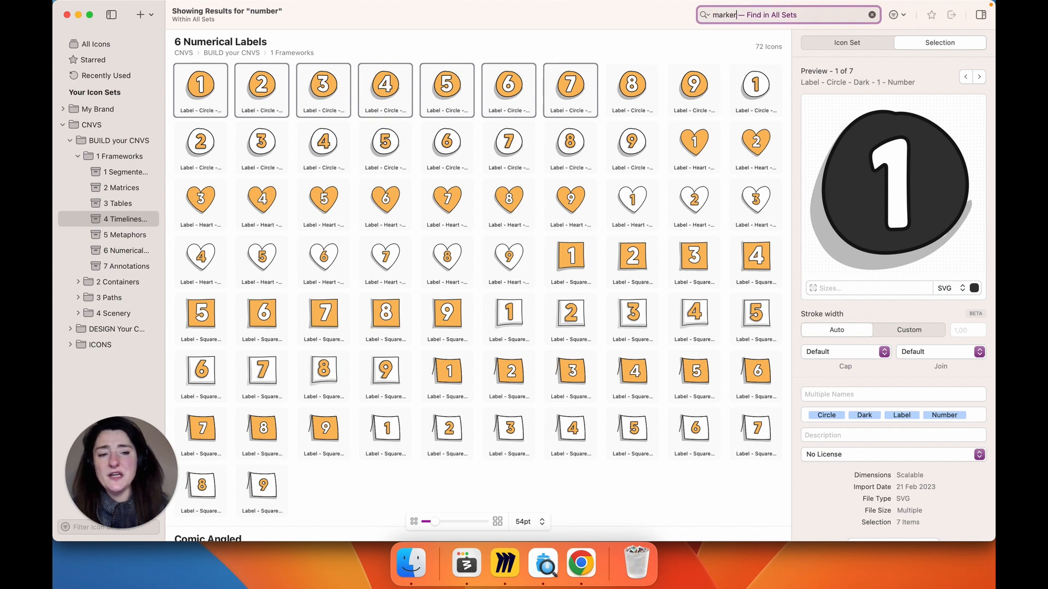
{"action": "scroll", "coordinate": [349, 246], "scroll_direction": "down", "scroll_amount": 7}
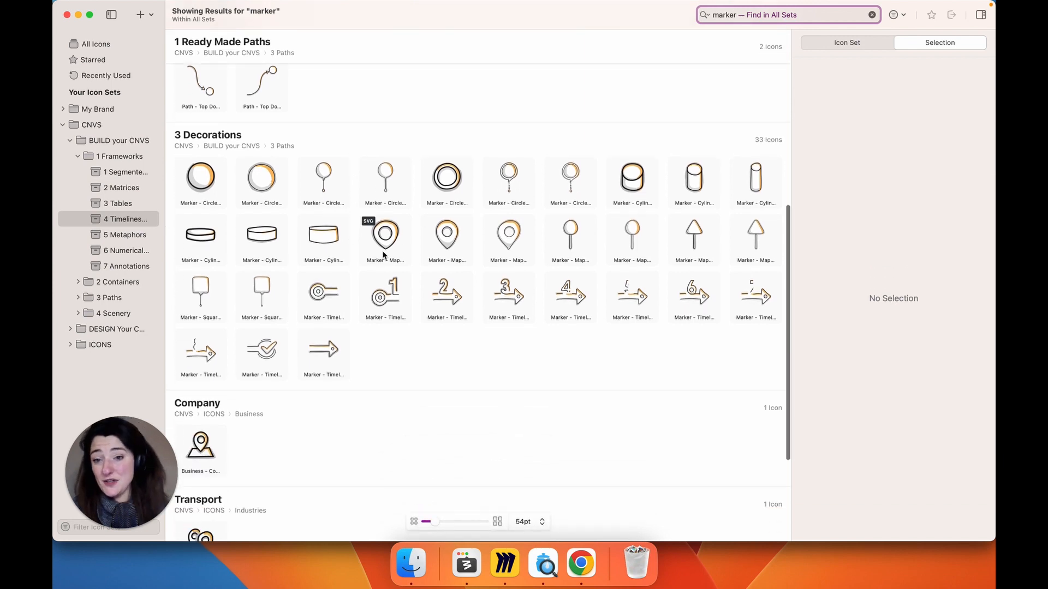
{"action": "left_click", "coordinate": [384, 236]}
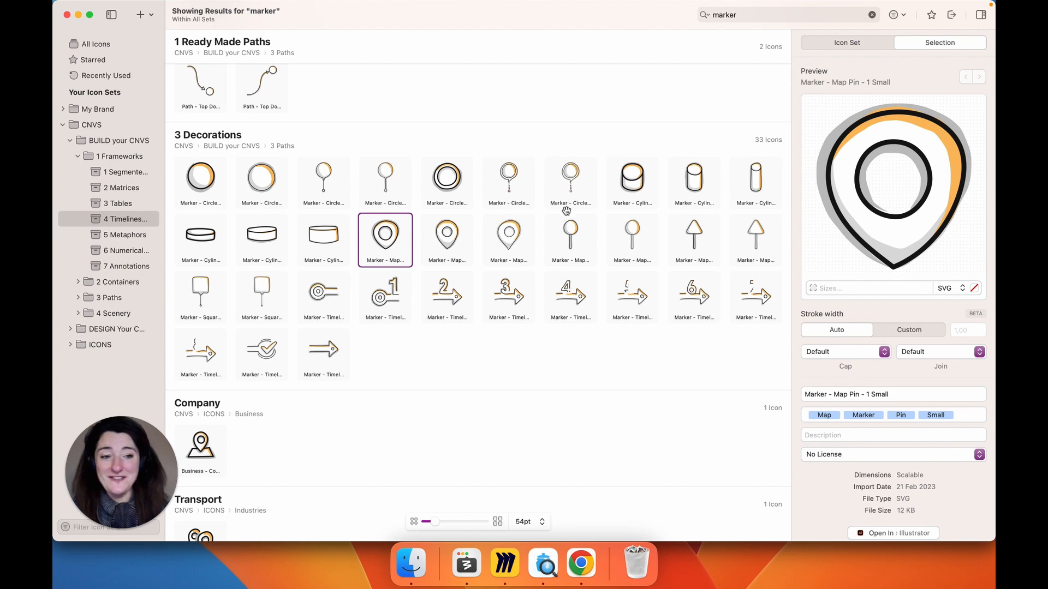
Recolour the map pin's white #FFFFFF fill to orange #FBBD60
{"action": "left_click", "coordinate": [975, 288]}
{"action": "left_click", "coordinate": [934, 151]}
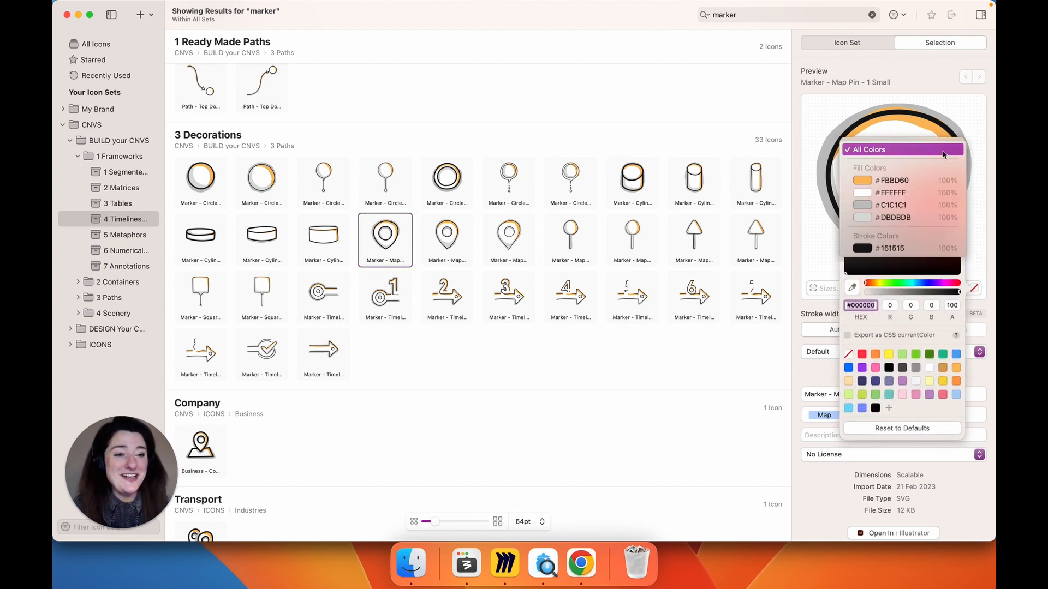
{"action": "left_click", "coordinate": [909, 192]}
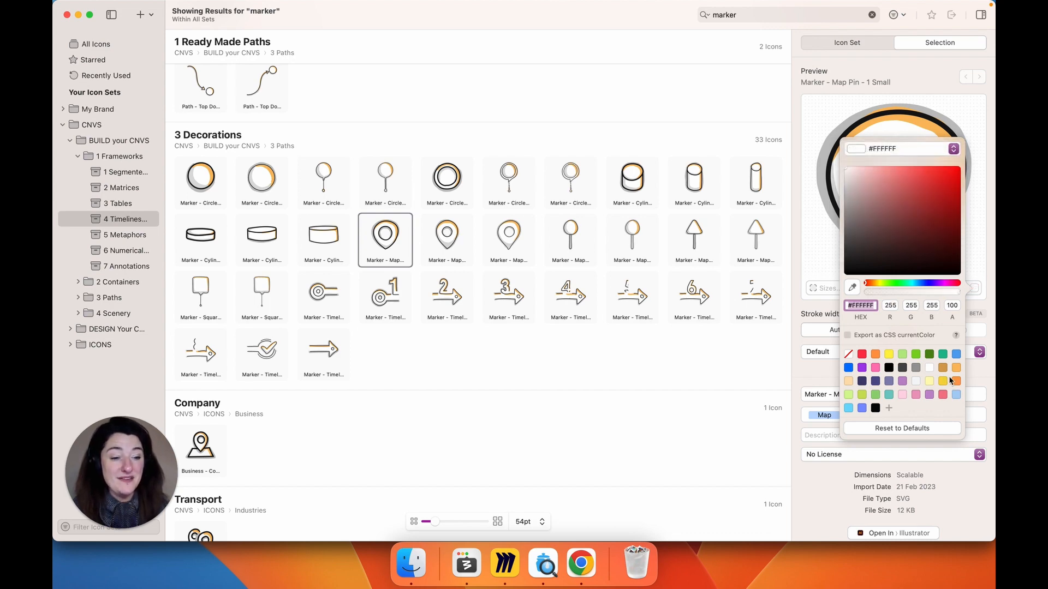
{"action": "left_click", "coordinate": [955, 369]}
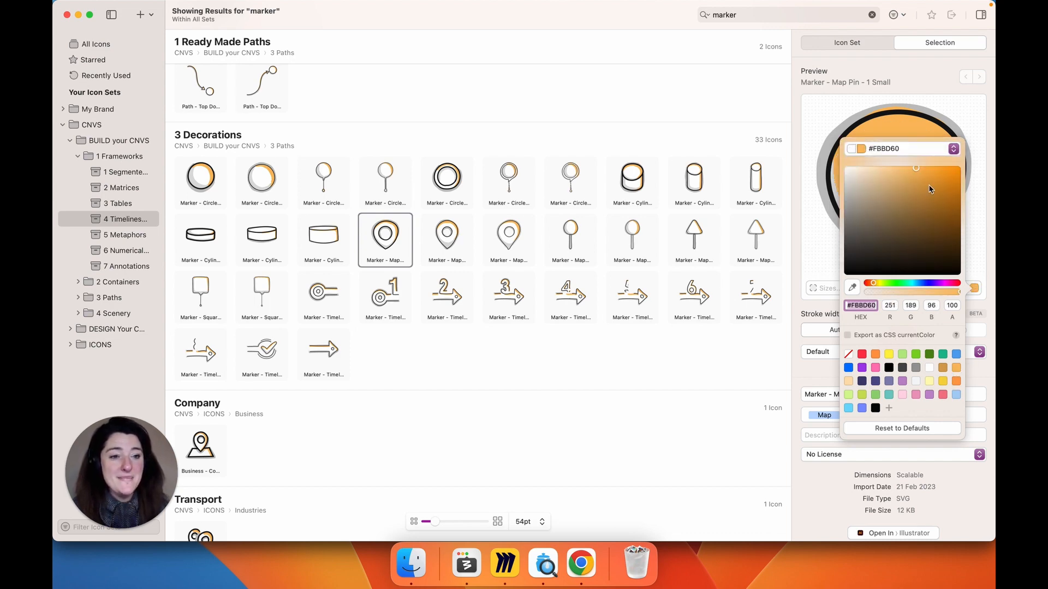
{"action": "left_click", "coordinate": [921, 116]}
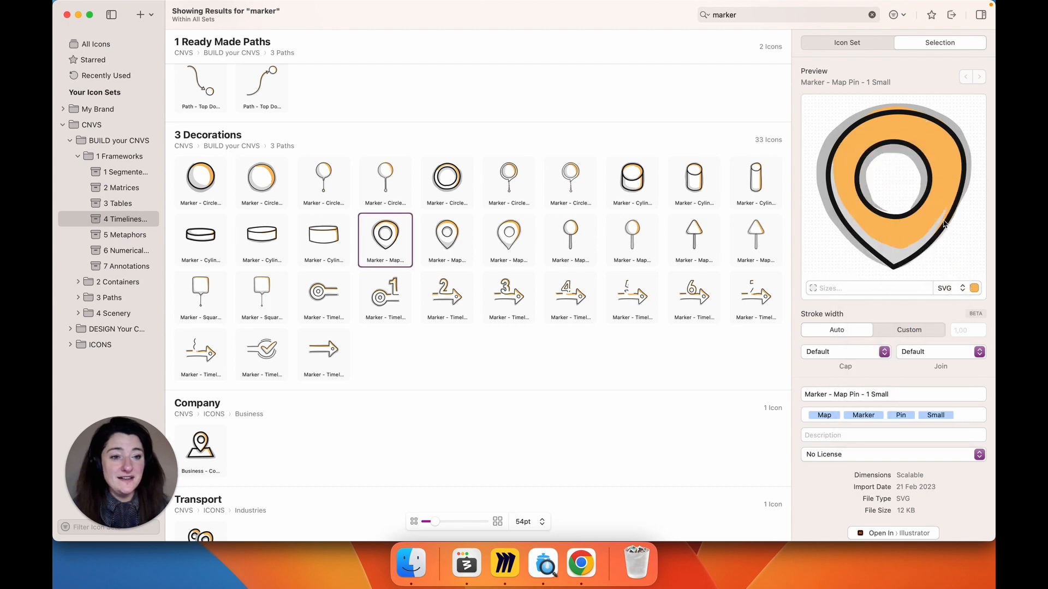
Recolour the map pin's original #FBBD60 highlight to #FDDFB1 and its #DBDBDB shading to a darker orange
{"action": "left_click", "coordinate": [974, 288]}
{"action": "left_click", "coordinate": [928, 147]}
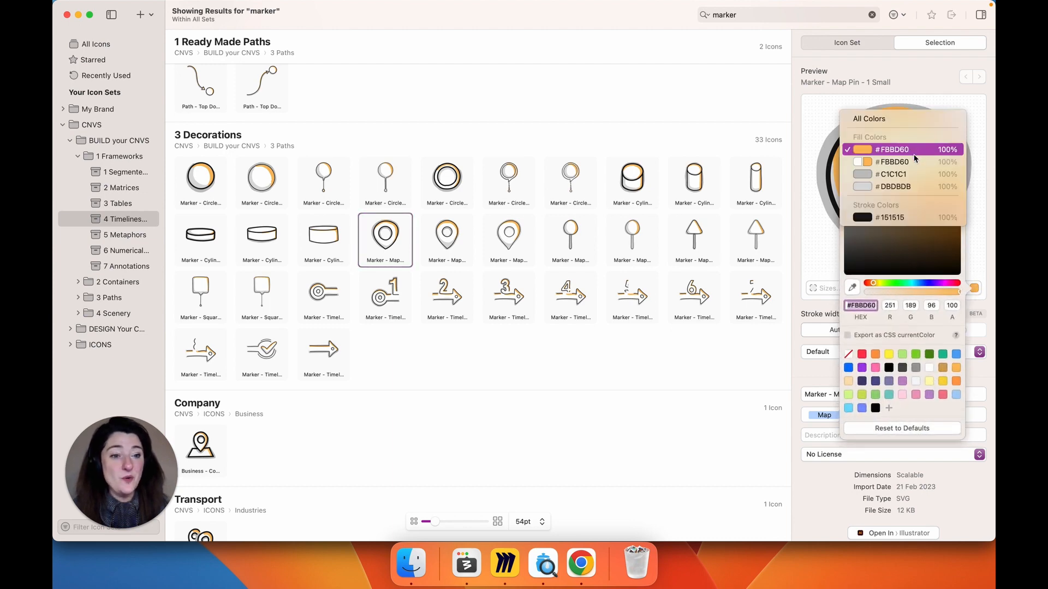
{"action": "left_click", "coordinate": [915, 153]}
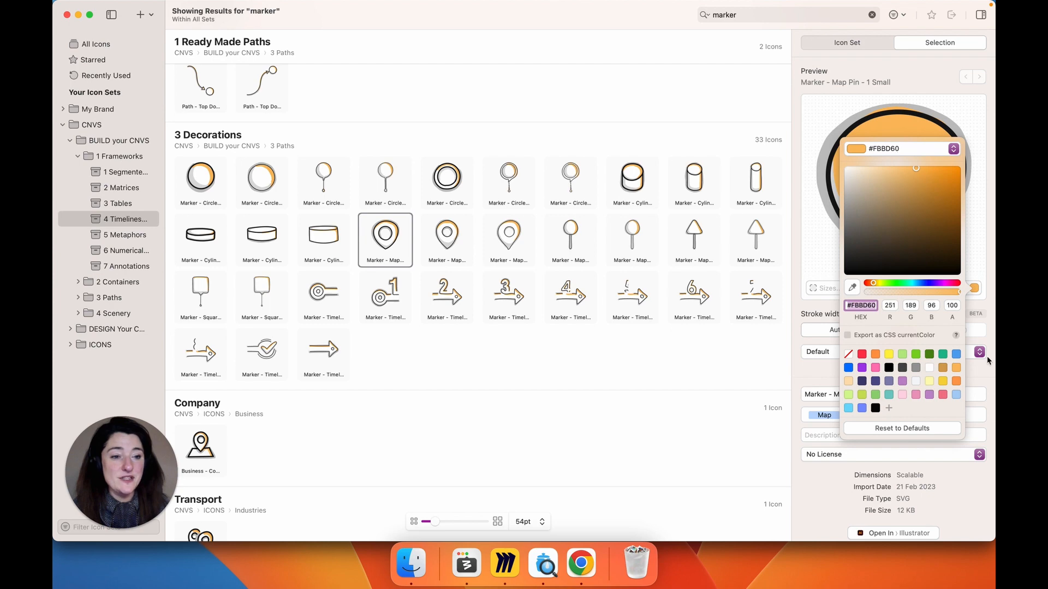
{"action": "left_click", "coordinate": [849, 381]}
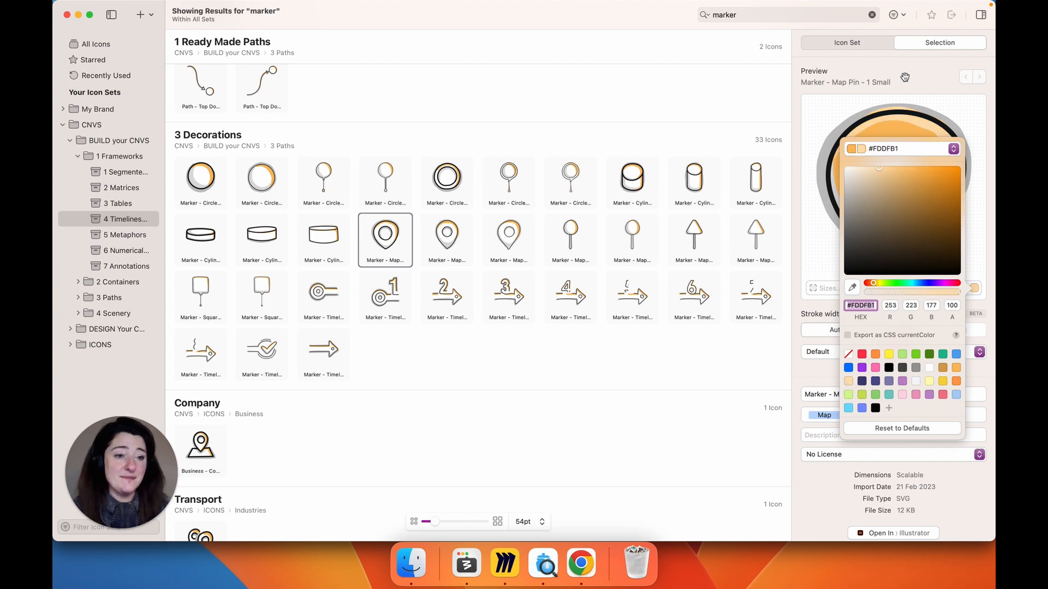
{"action": "left_click", "coordinate": [915, 151]}
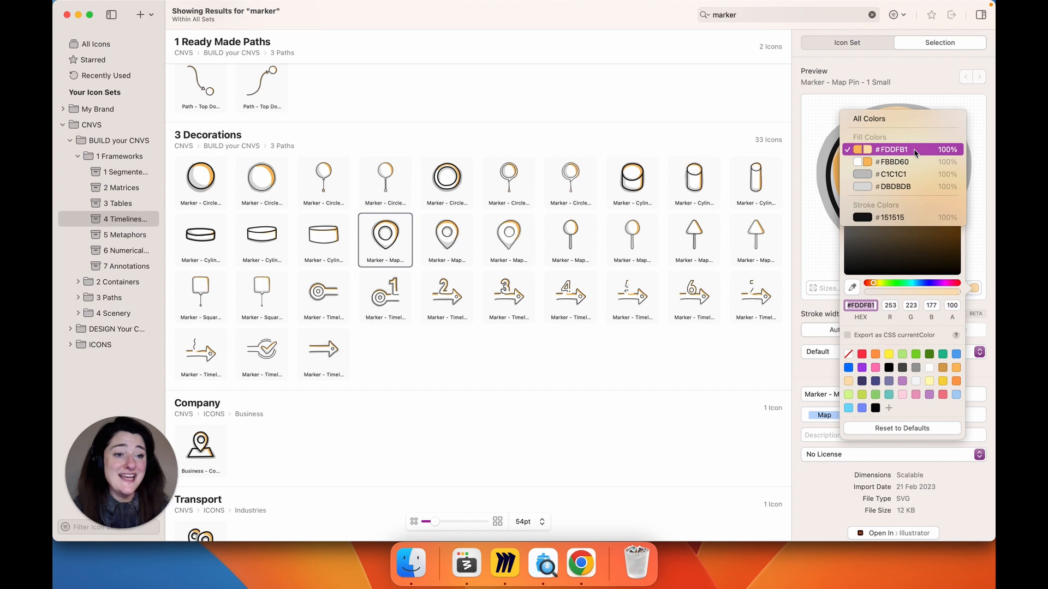
{"action": "left_click", "coordinate": [906, 187]}
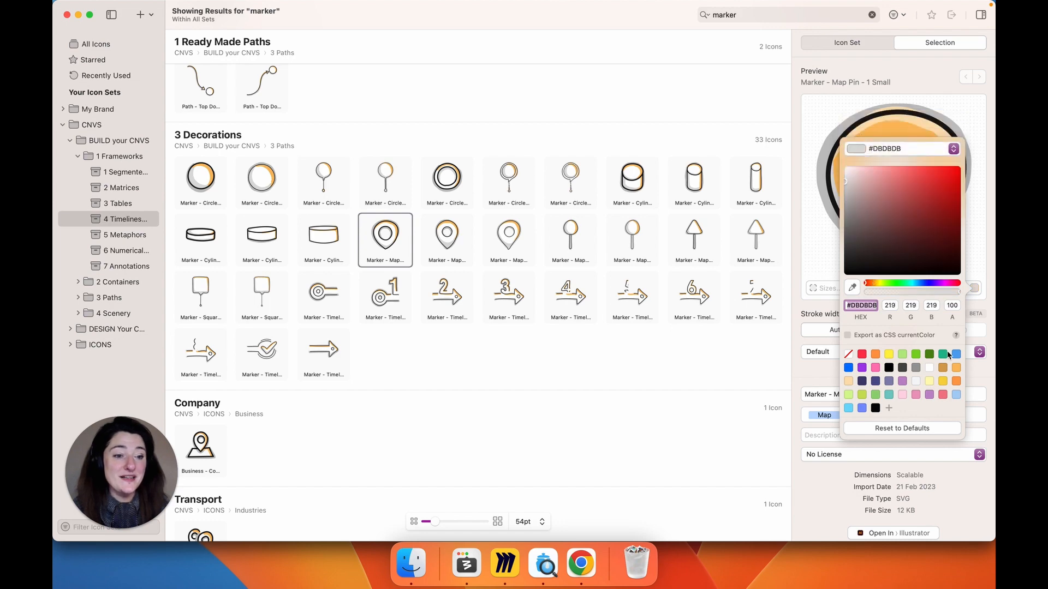
{"action": "left_click", "coordinate": [909, 120]}
Switch to Miro and place one recoloured map pin at each end of the milestones timeline
{"action": "mouse_move", "coordinate": [900, 221]}
{"action": "left_mouse_down"}
{"action": "mouse_move", "coordinate": [357, 218]}
{"action": "mouse_move", "coordinate": [316, 234]}
{"action": "mouse_move", "coordinate": [887, 195]}
{"action": "mouse_move", "coordinate": [890, 238]}
{"action": "left_mouse_up"}
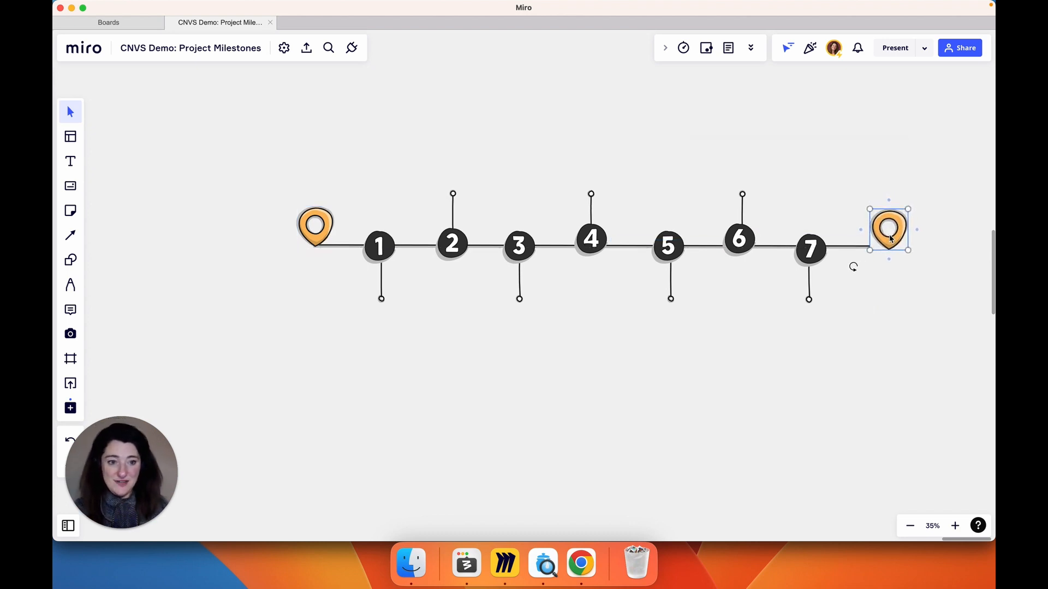
{"action": "left_click", "coordinate": [879, 329]}
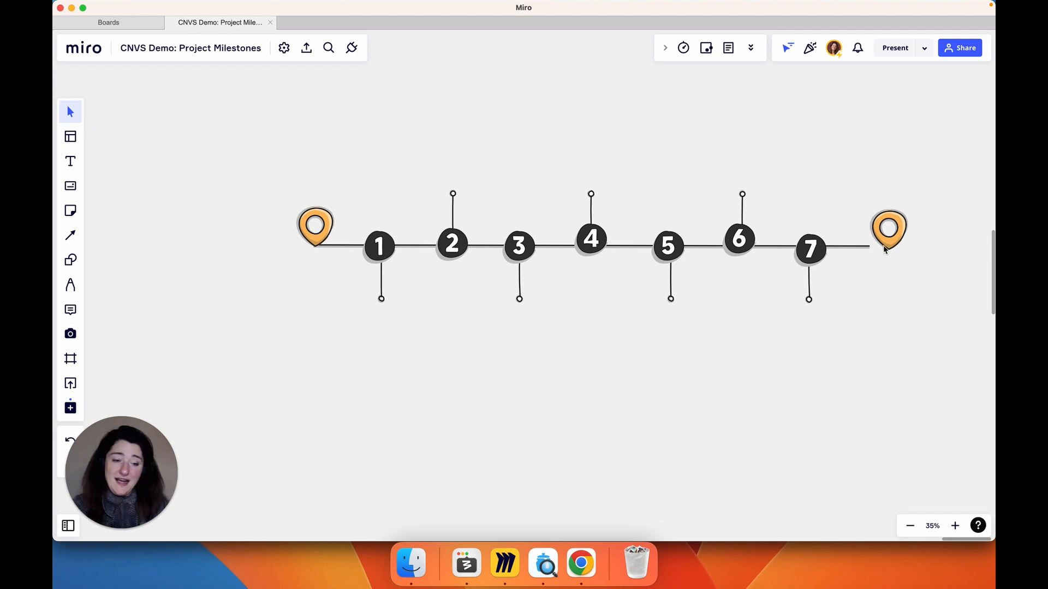
Extend the line past milestone 7 to the end pin with a duplicate of the timeline graphic cropped to a plain segment and aligned flush
{"action": "left_click", "coordinate": [851, 253]}
{"action": "scroll", "coordinate": [851, 250], "scroll_direction": "right", "scroll_amount": 1}
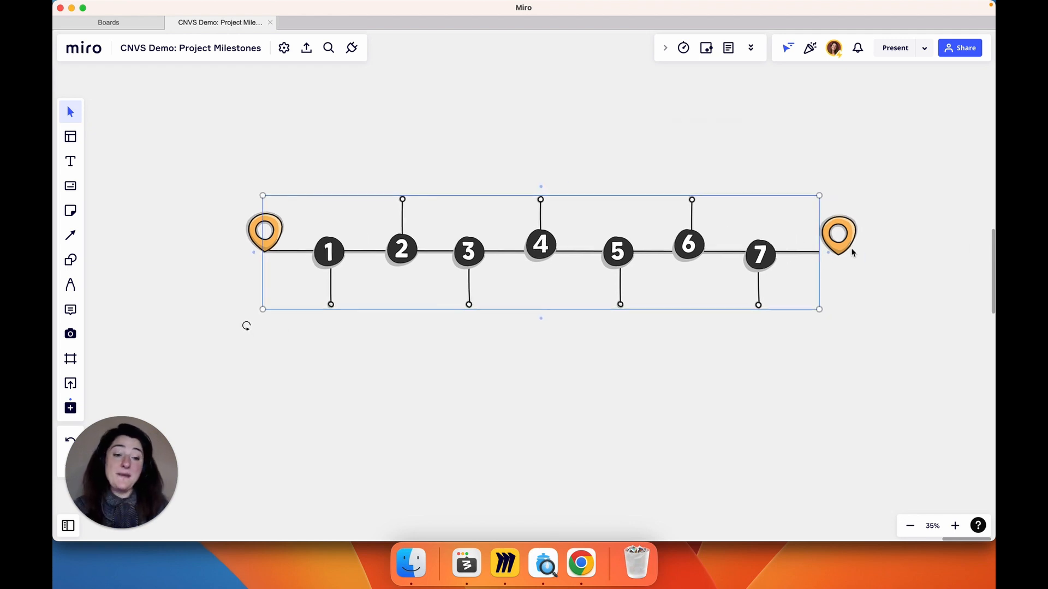
{"action": "key", "text": "super+d"}
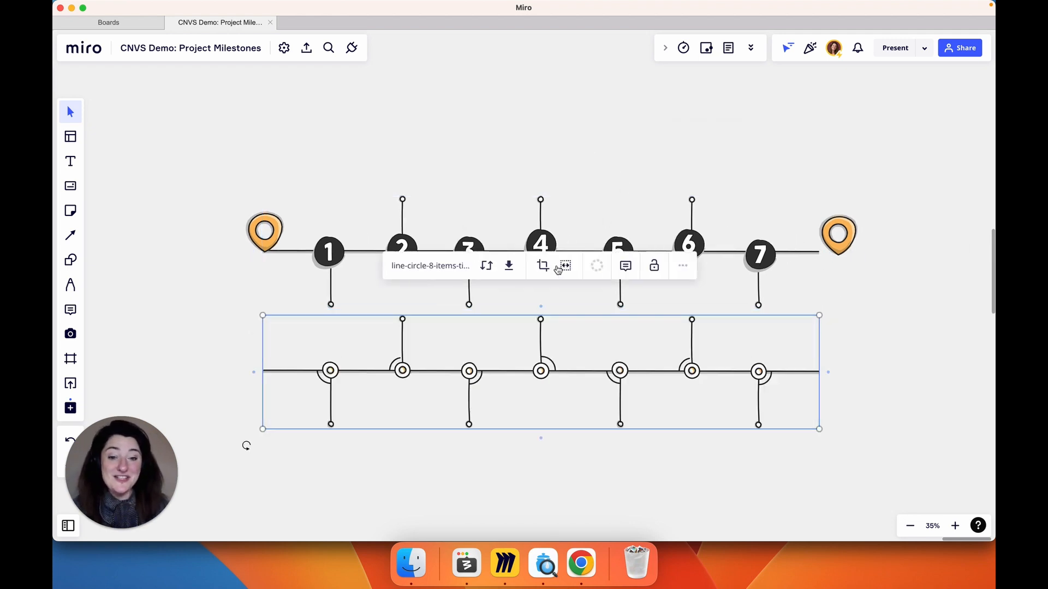
{"action": "left_click", "coordinate": [539, 266]}
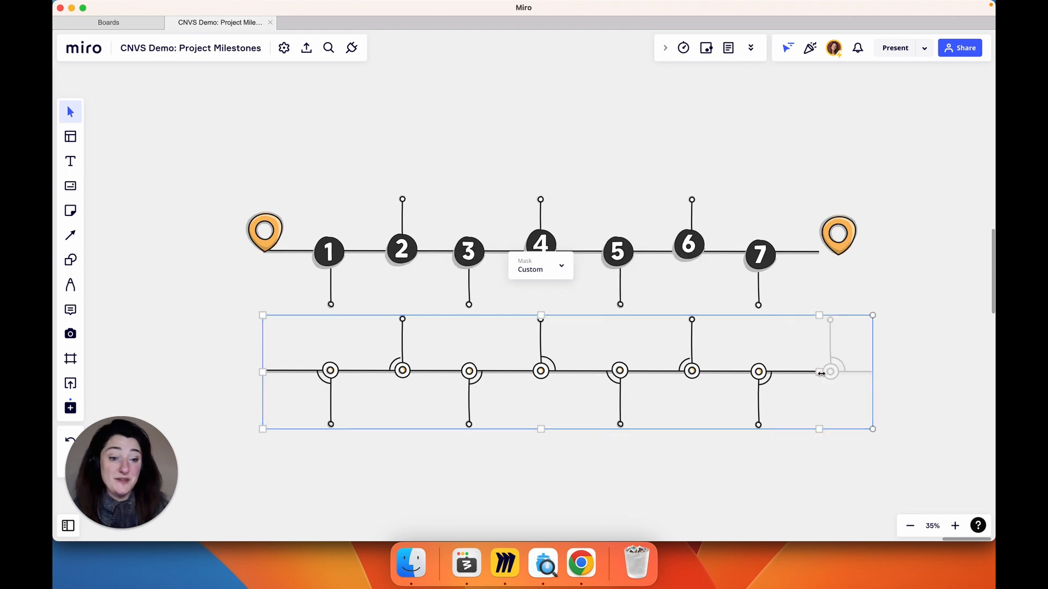
{"action": "left_click_drag", "start_coordinate": [821, 374], "coordinate": [836, 252]}
{"action": "left_click", "coordinate": [304, 472]}
{"action": "scroll", "coordinate": [834, 249], "scroll_direction": "up", "scroll_amount": 10}
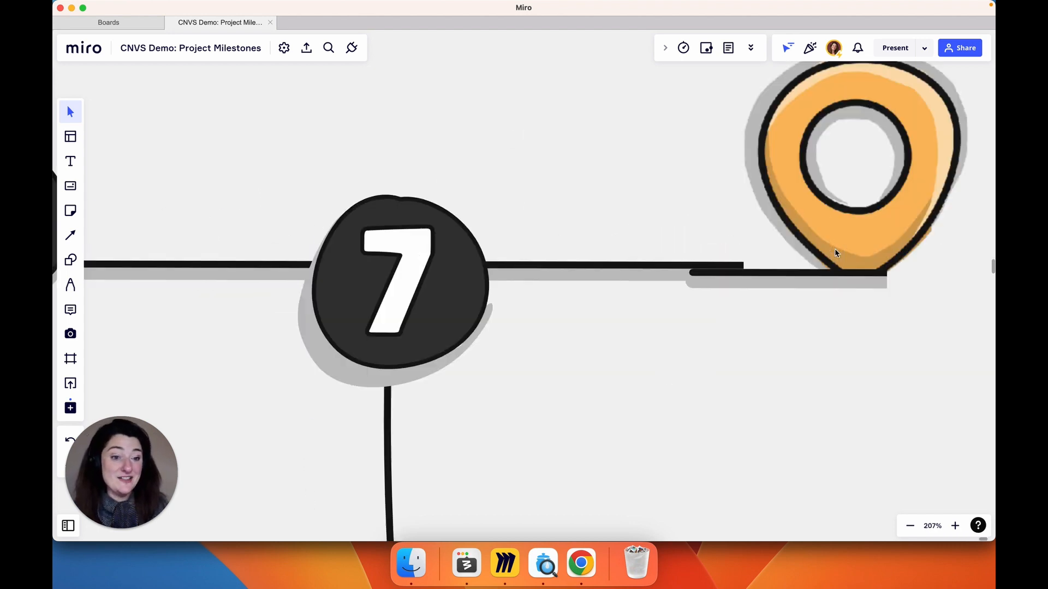
{"action": "left_click_drag", "start_coordinate": [755, 309], "coordinate": [755, 295]}
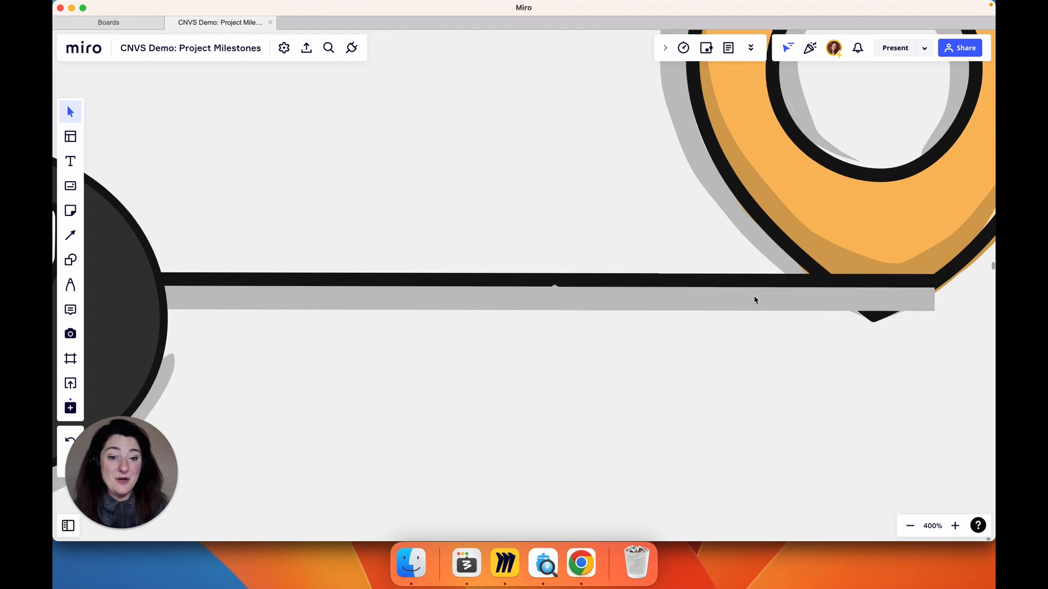
Bring the end map pin in front of the line and nudge it slightly upward so its tip meets the line
{"action": "scroll", "coordinate": [755, 296], "scroll_direction": "down", "scroll_amount": 8}
{"action": "scroll", "coordinate": [763, 301], "scroll_direction": "right", "scroll_amount": 5}
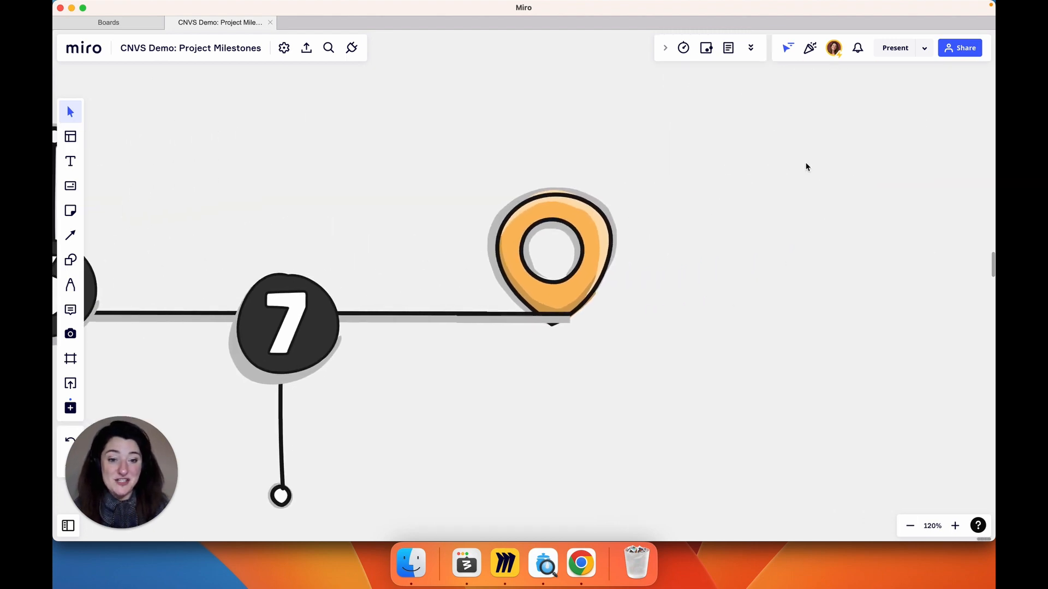
{"action": "left_click_drag", "start_coordinate": [806, 163], "coordinate": [559, 240]}
{"action": "left_click", "coordinate": [591, 247]}
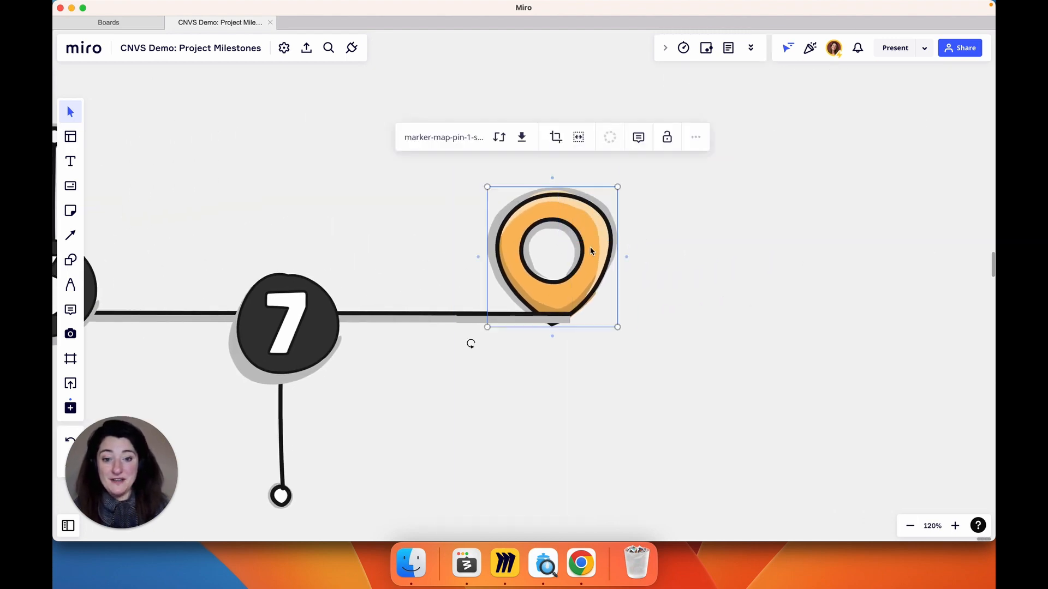
{"action": "left_click", "coordinate": [696, 139]}
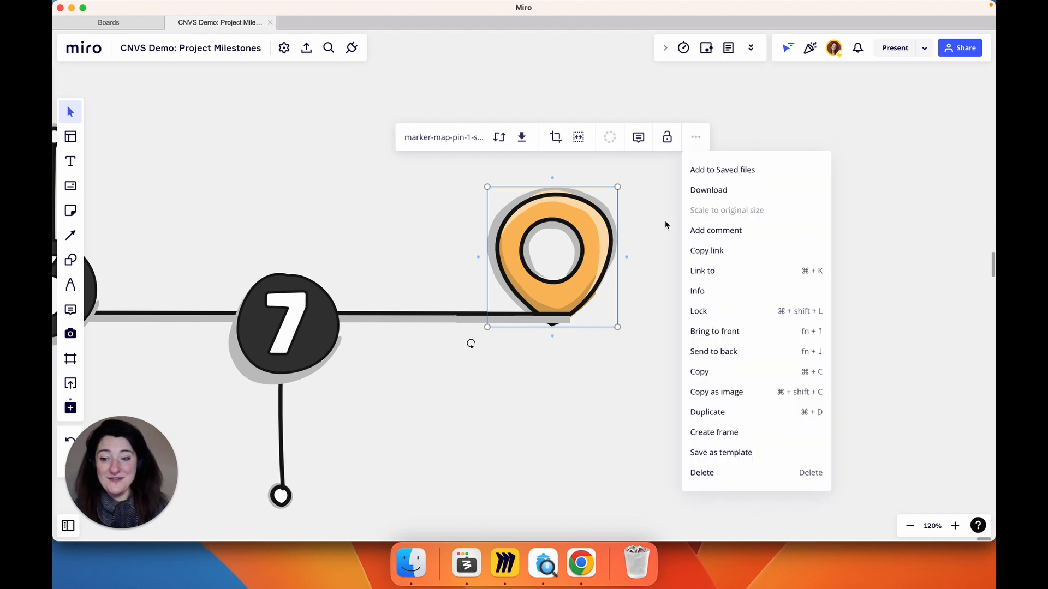
{"action": "left_click", "coordinate": [725, 333]}
{"action": "left_click", "coordinate": [763, 333]}
{"action": "scroll", "coordinate": [763, 333], "scroll_direction": "left", "scroll_amount": 3}
{"action": "mouse_move", "coordinate": [669, 282]}
{"action": "left_mouse_down"}
{"action": "mouse_move", "coordinate": [670, 237]}
{"action": "mouse_move", "coordinate": [666, 275]}
{"action": "left_mouse_up"}
{"action": "scroll", "coordinate": [665, 277], "scroll_direction": "down", "scroll_amount": 10}
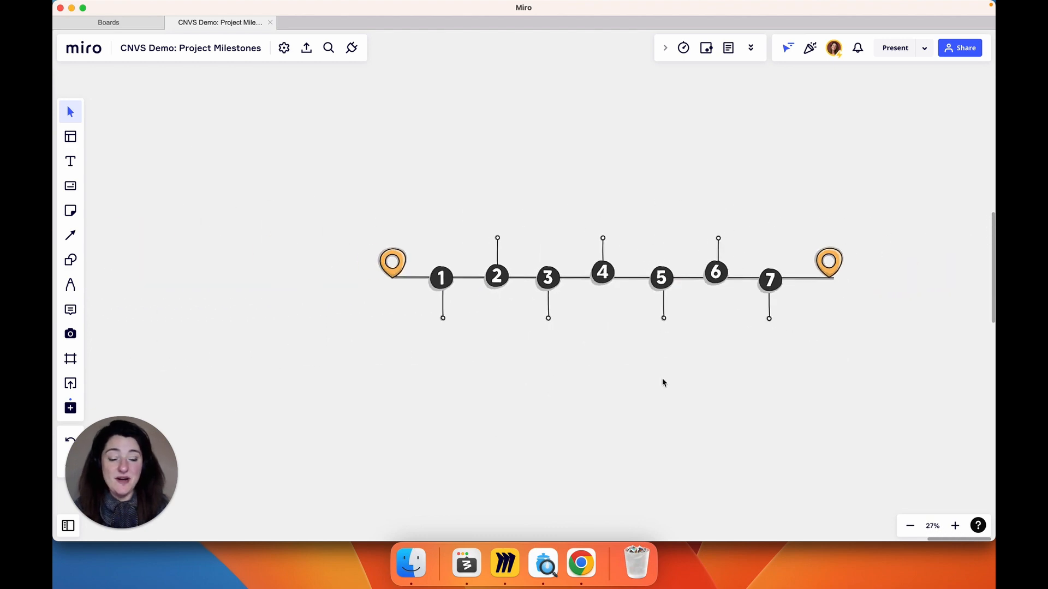
Copy only the text objects, title and milestone labels, from the finished example timeline and position them around the new timeline
{"action": "scroll", "coordinate": [664, 382], "scroll_direction": "left", "scroll_amount": 10}
{"action": "scroll", "coordinate": [662, 381], "scroll_direction": "right", "scroll_amount": 3}
{"action": "left_click_drag", "start_coordinate": [841, 396], "coordinate": [242, 199]}
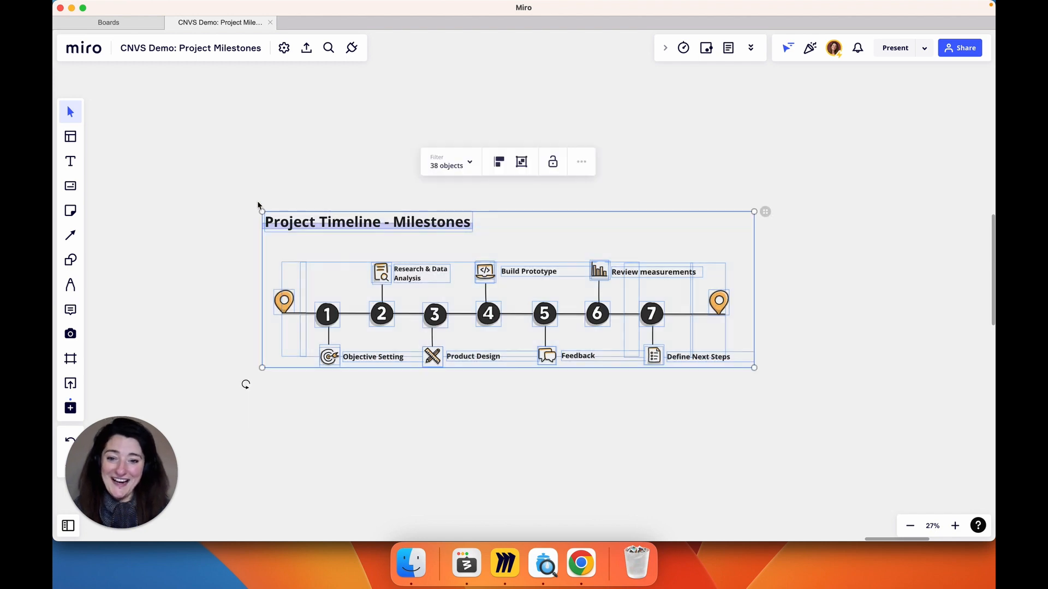
{"action": "left_click", "coordinate": [464, 163]}
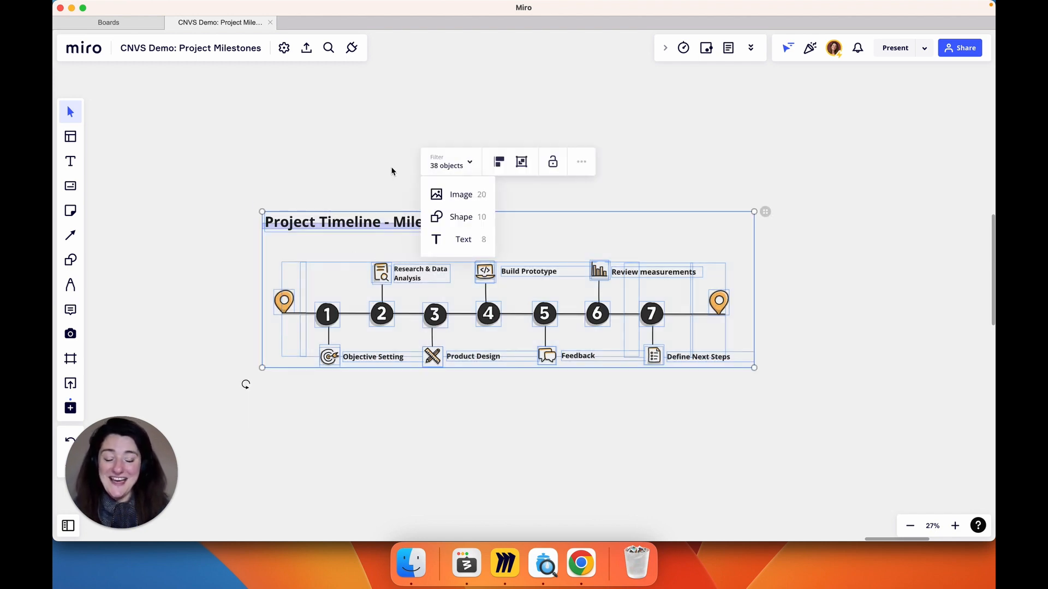
{"action": "left_click", "coordinate": [456, 242]}
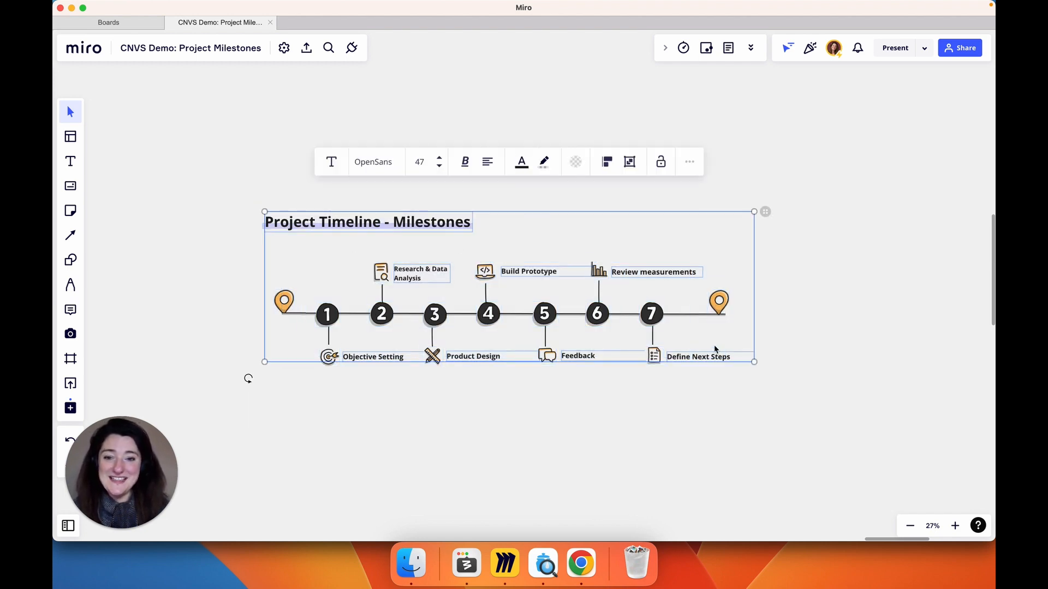
{"action": "scroll", "coordinate": [782, 368], "scroll_direction": "right", "scroll_amount": 15}
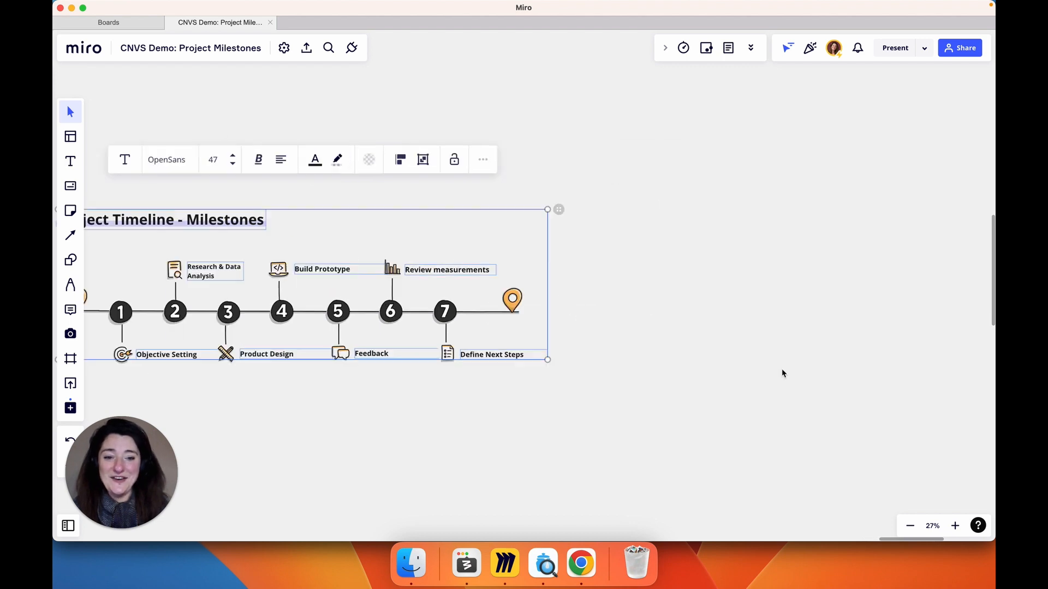
{"action": "key", "text": "super+v"}
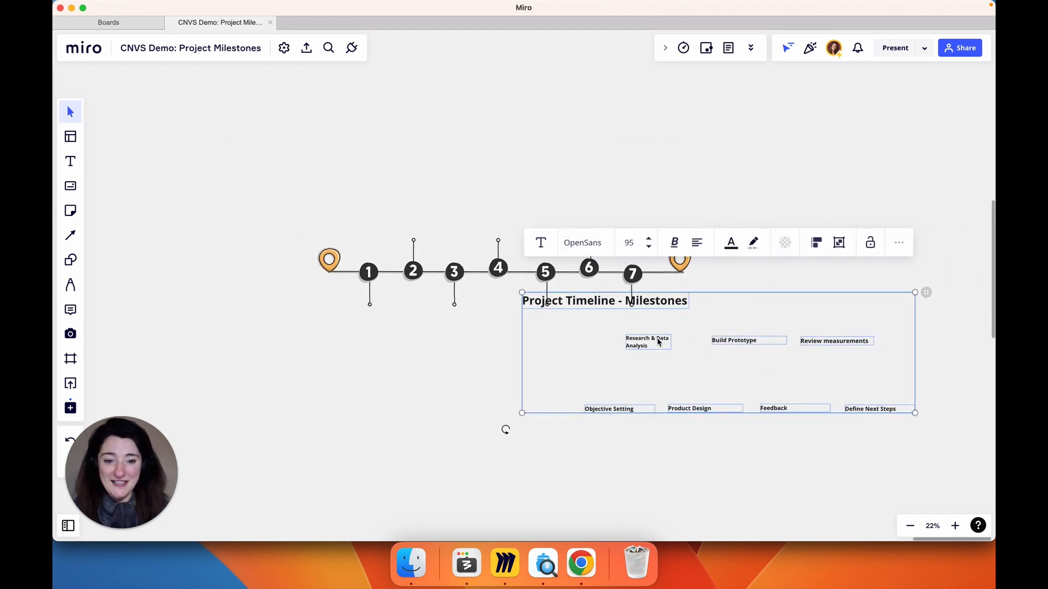
{"action": "left_click_drag", "start_coordinate": [659, 342], "coordinate": [453, 240]}
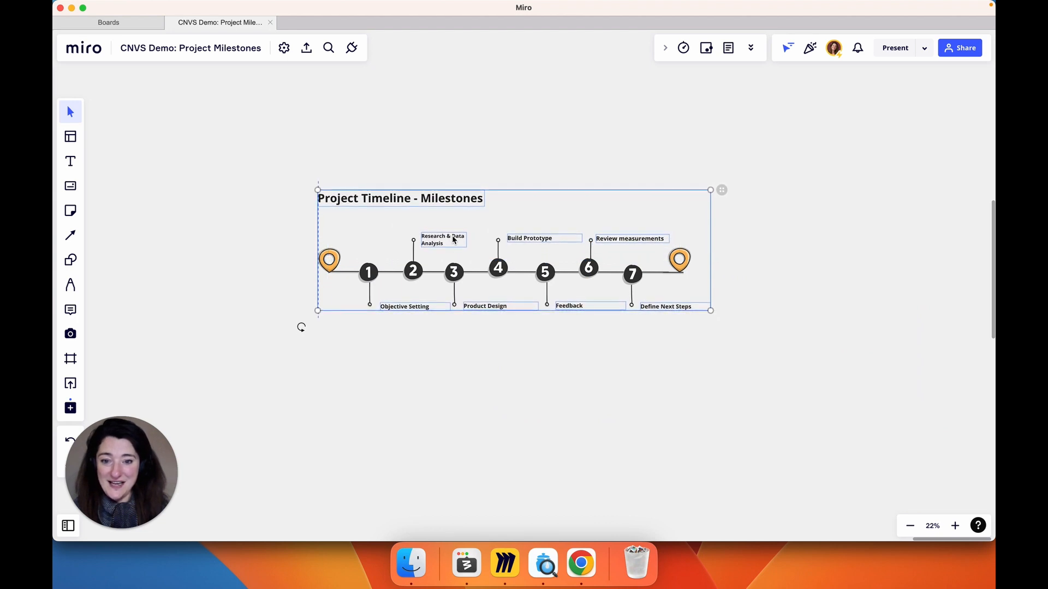
{"action": "left_click", "coordinate": [632, 387]}
Move the "Objective Setting" label slightly up and closer to the end of milestone 1's connector
{"action": "scroll", "coordinate": [440, 261], "scroll_direction": "up", "scroll_amount": 5}
{"action": "scroll", "coordinate": [440, 261], "scroll_direction": "left", "scroll_amount": 3}
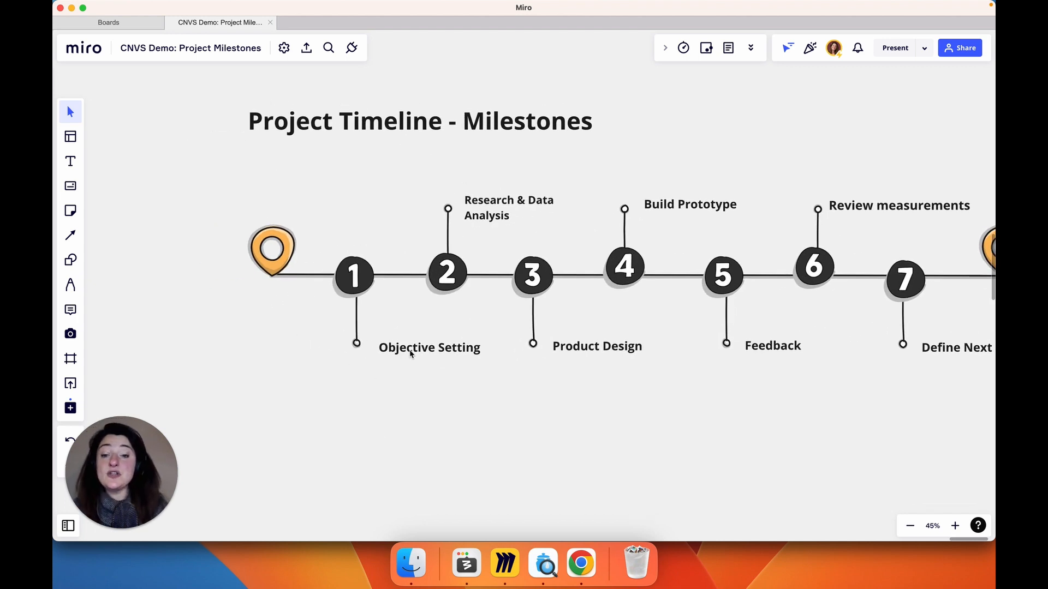
{"action": "mouse_move", "coordinate": [411, 353]}
{"action": "left_mouse_down"}
{"action": "mouse_move", "coordinate": [394, 345]}
{"action": "mouse_move", "coordinate": [401, 348]}
{"action": "left_mouse_up"}
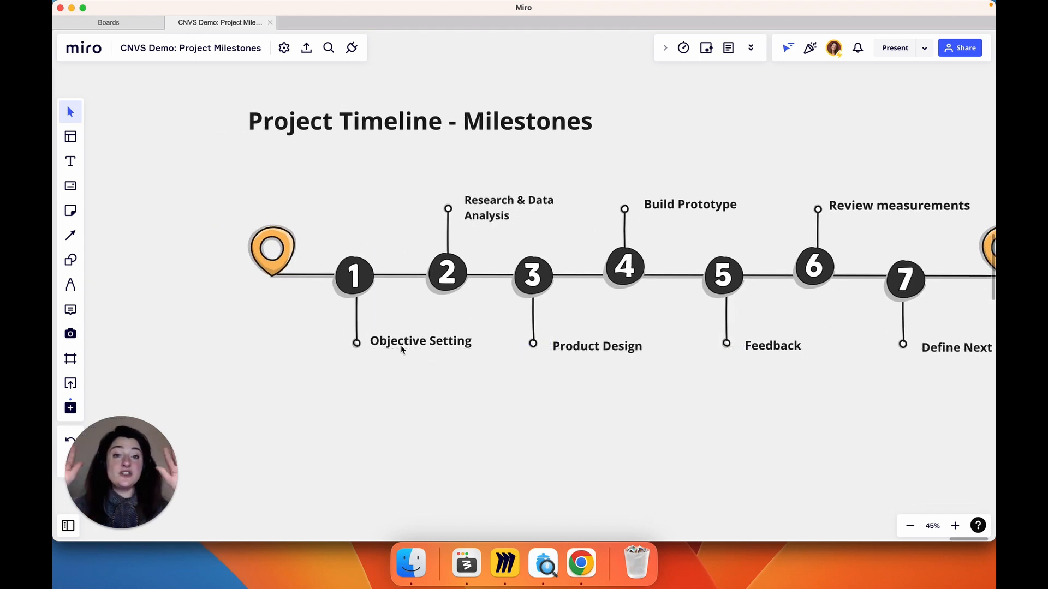
{"action": "scroll", "coordinate": [425, 374], "scroll_direction": "down", "scroll_amount": 5}
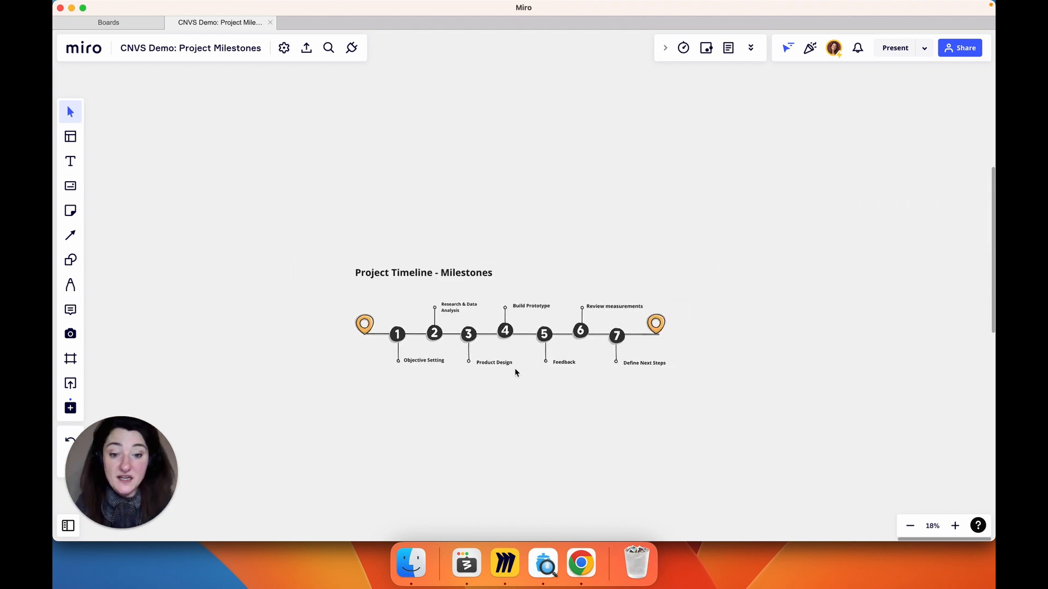
{"action": "scroll", "coordinate": [516, 368], "scroll_direction": "up", "scroll_amount": 5}
{"action": "scroll", "coordinate": [515, 373], "scroll_direction": "down", "scroll_amount": 3}
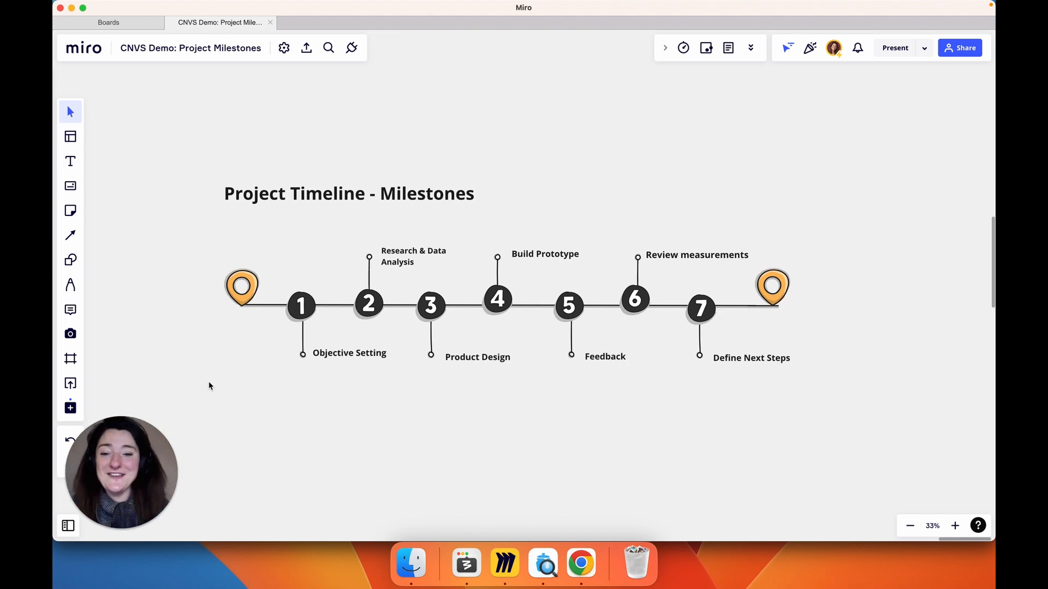
Shift the "Objective Setting" label sideways to leave a clear gap beside the end of milestone 1's connector
{"action": "scroll", "coordinate": [208, 385], "scroll_direction": "up", "scroll_amount": 5}
{"action": "scroll", "coordinate": [208, 386], "scroll_direction": "down", "scroll_amount": 1}
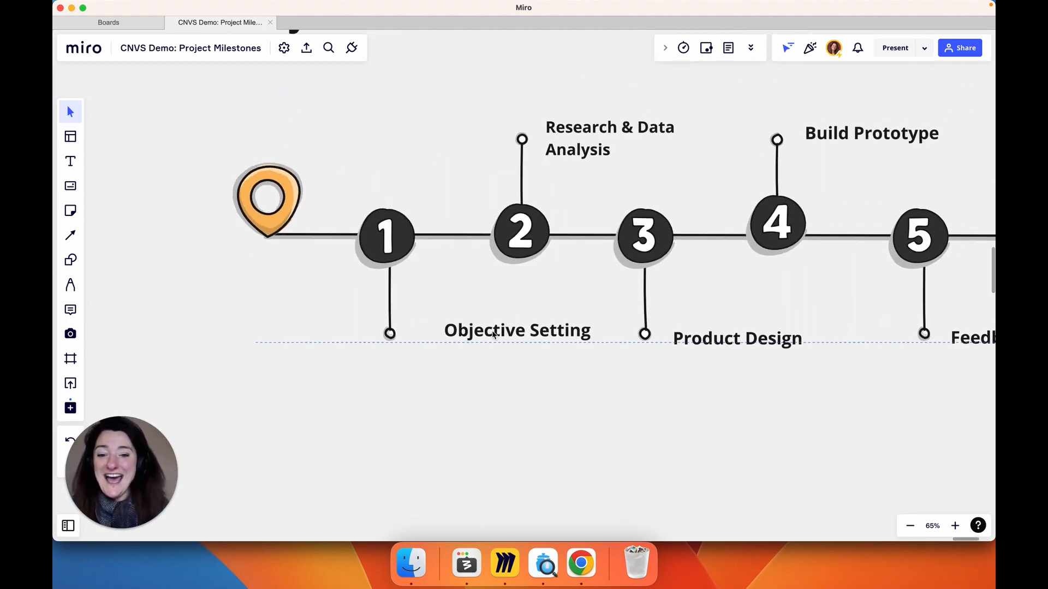
{"action": "left_click_drag", "start_coordinate": [493, 333], "coordinate": [484, 334]}
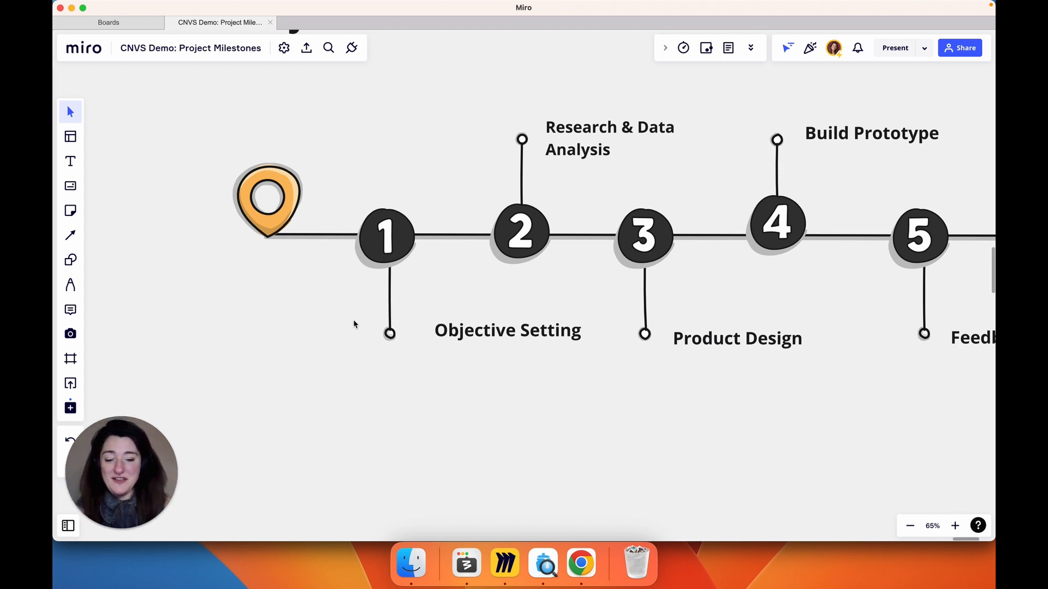
Draw a small square shape covering the circle at the end of milestone 1's connector
{"action": "key", "text": "s"}
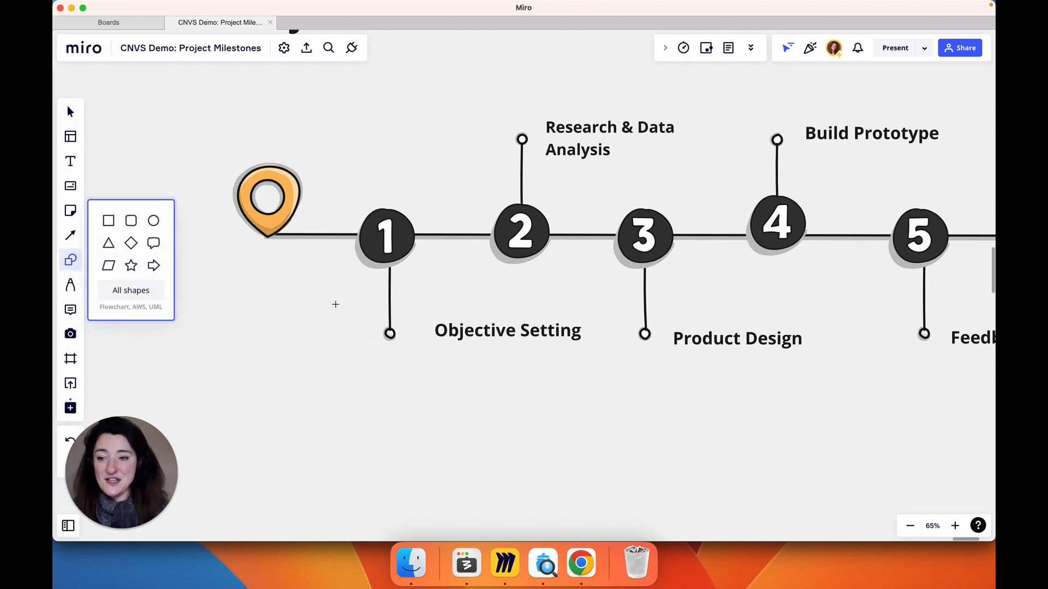
{"action": "left_click_drag", "start_coordinate": [368, 318], "coordinate": [411, 360]}
{"action": "left_click", "coordinate": [448, 422]}
{"action": "left_click", "coordinate": [376, 334]}
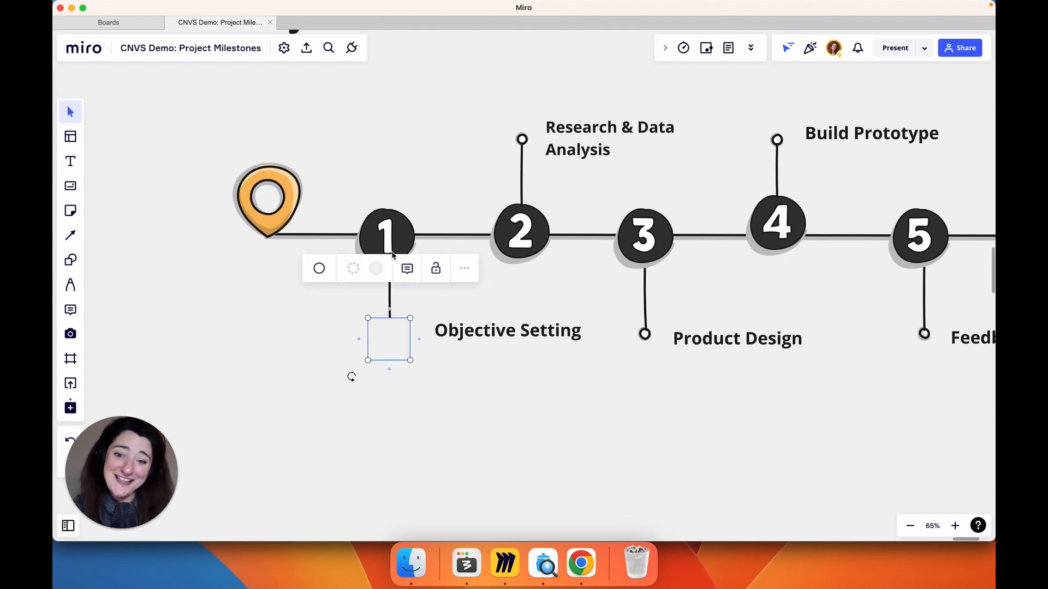
Fill the square with the custom colour #F2F2F2 to blend with the board background and adjust its position over the connector's end
{"action": "left_click", "coordinate": [377, 271]}
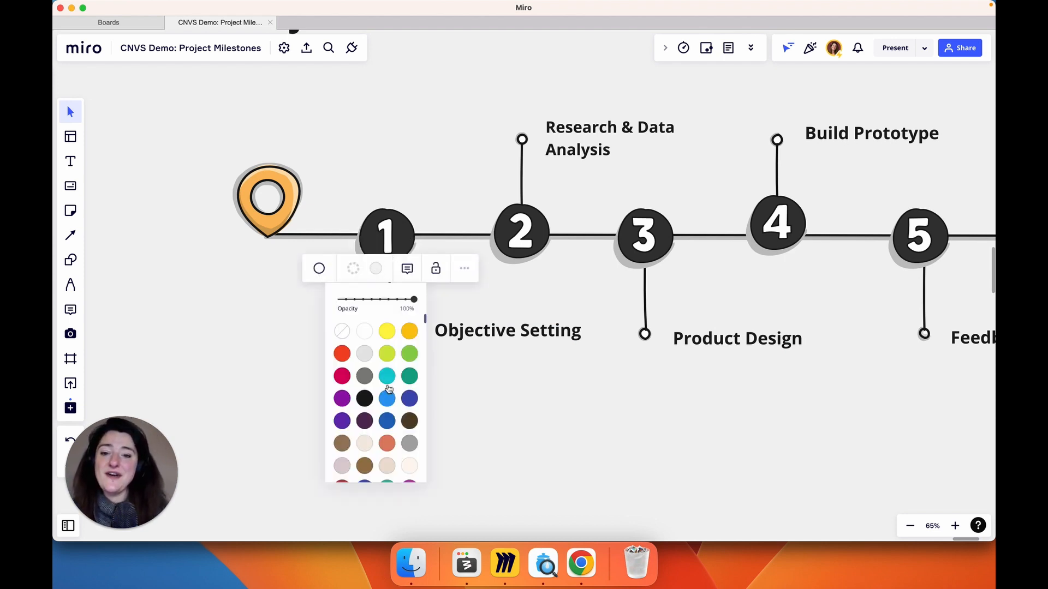
{"action": "scroll", "coordinate": [388, 387], "scroll_direction": "down", "scroll_amount": 5}
{"action": "scroll", "coordinate": [388, 389], "scroll_direction": "down", "scroll_amount": 4}
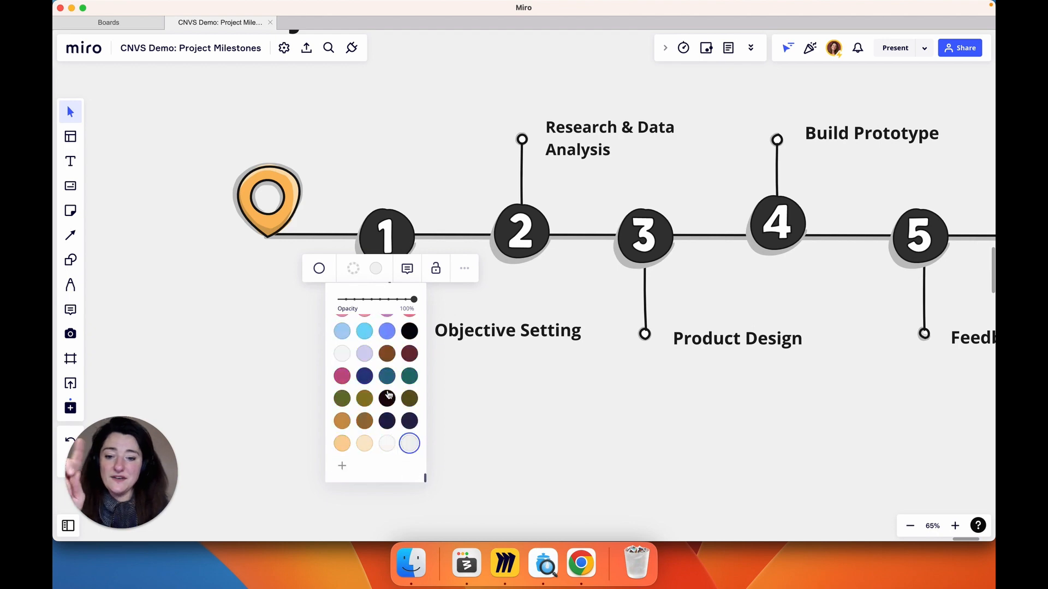
{"action": "left_click", "coordinate": [343, 467]}
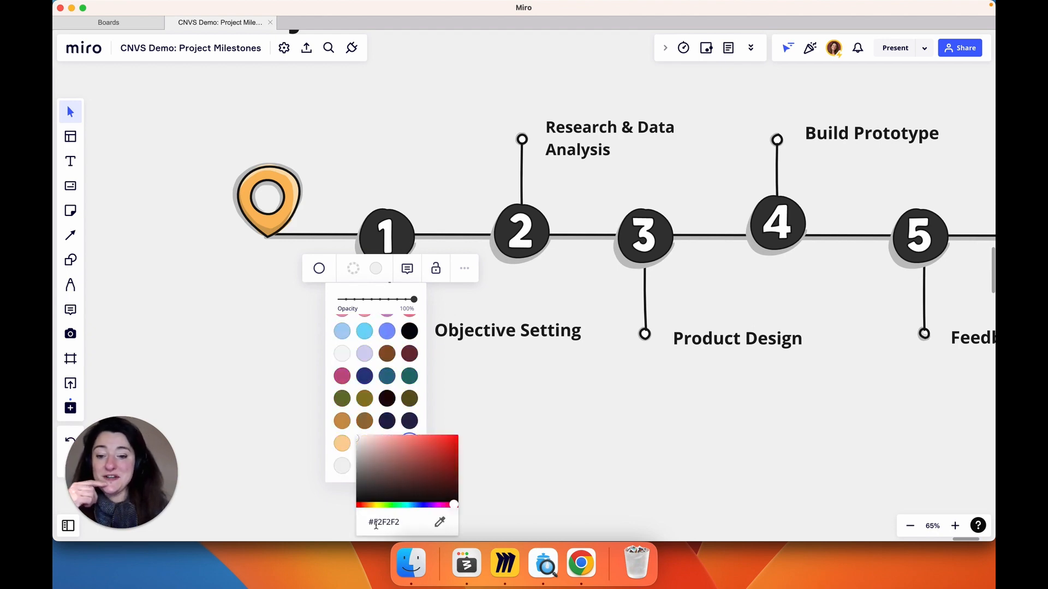
{"action": "left_click", "coordinate": [487, 436]}
{"action": "left_click_drag", "start_coordinate": [387, 354], "coordinate": [395, 354]}
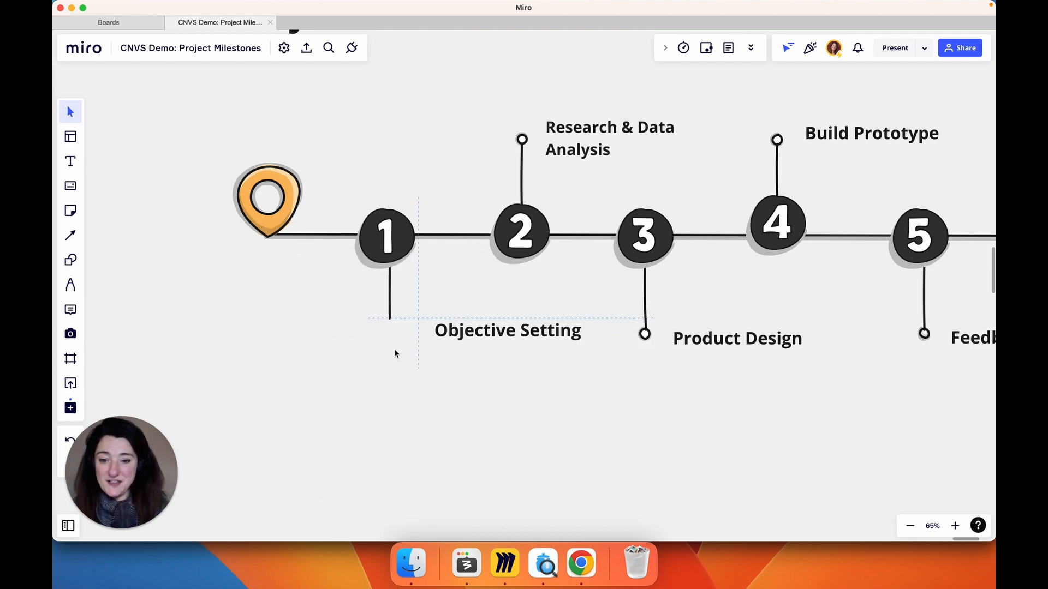
Copy the cover square over the circles at the ends of the connectors of milestones 3, 5 and 7
{"action": "scroll", "coordinate": [388, 349], "scroll_direction": "down", "scroll_amount": 5}
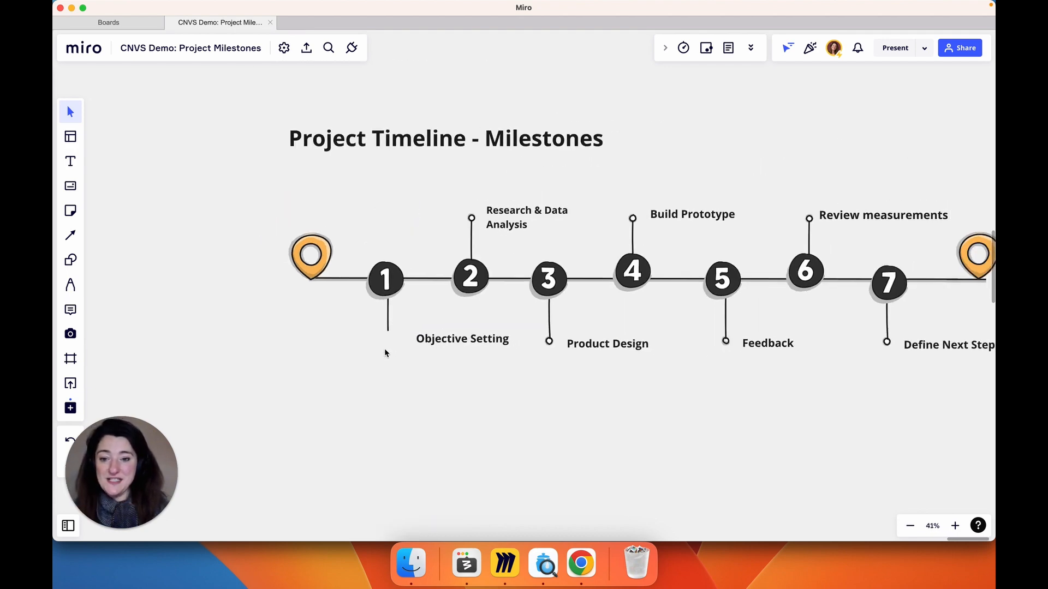
{"action": "left_click", "coordinate": [384, 350]}
{"action": "left_click_drag", "start_coordinate": [402, 359], "coordinate": [891, 350]}
Duplicate the four cover squares onto the upper connector ends of milestones 2, 4 and 6 and remove the surplus copy
{"action": "left_click", "coordinate": [717, 348], "text": "shift"}
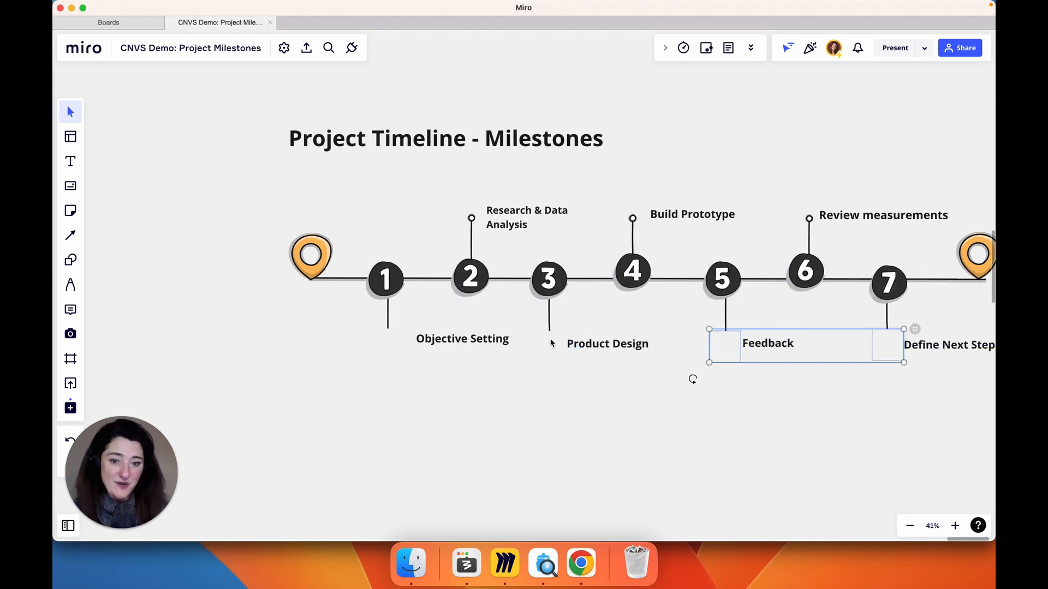
{"action": "left_click", "coordinate": [549, 347], "text": "shift"}
{"action": "left_click", "coordinate": [390, 343], "text": "shift"}
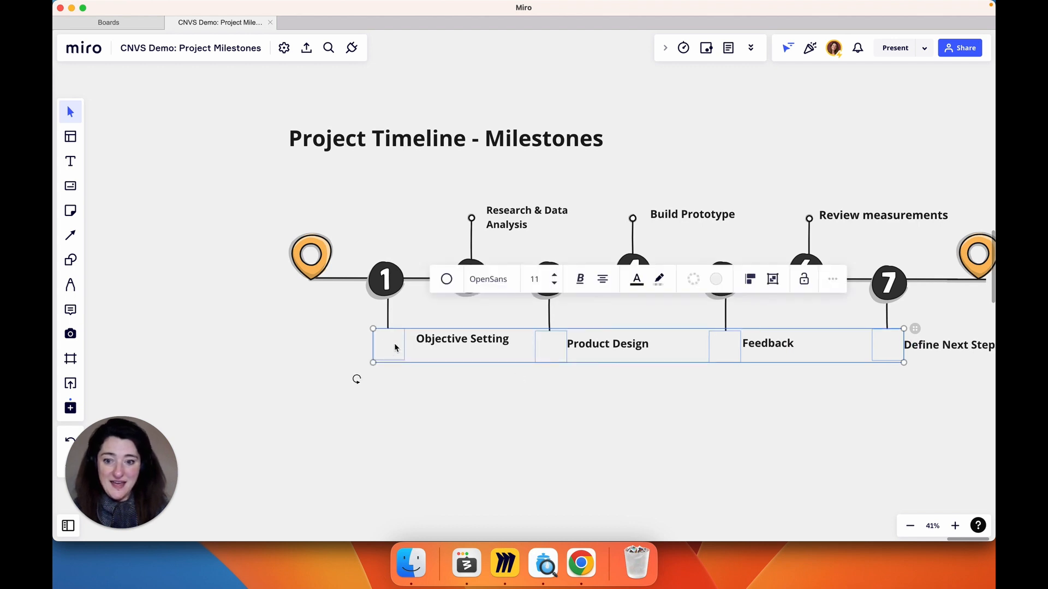
{"action": "left_click_drag", "start_coordinate": [395, 343], "coordinate": [471, 222]}
{"action": "scroll", "coordinate": [471, 222], "scroll_direction": "right", "scroll_amount": 1}
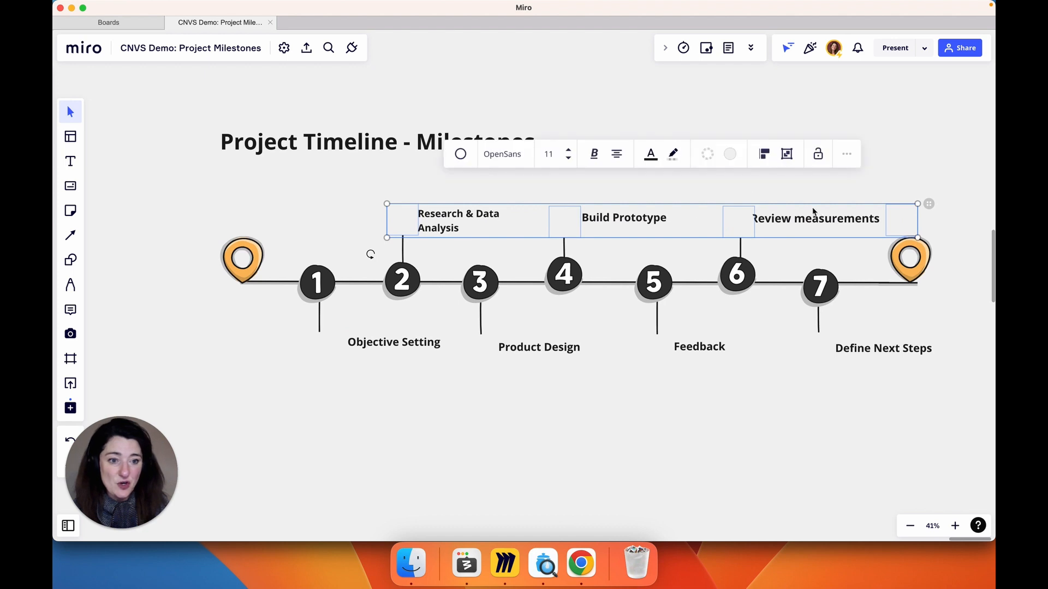
{"action": "left_click", "coordinate": [904, 177]}
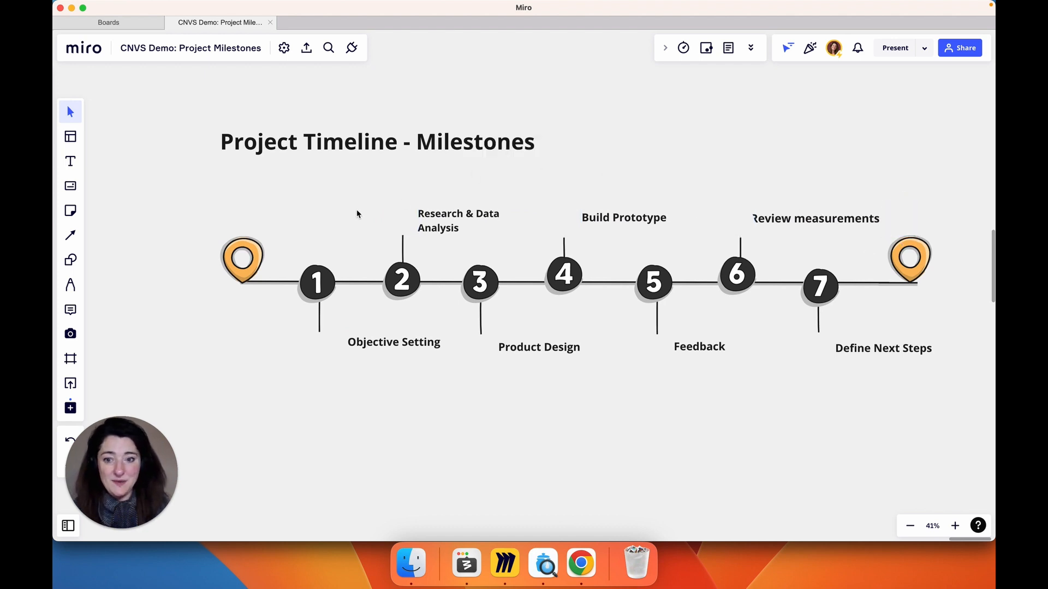
Select the objects around the timeline, filter the selection to the seven text labels only, and bring them to the front
{"action": "left_click_drag", "start_coordinate": [357, 213], "coordinate": [890, 234]}
{"action": "left_click_drag", "start_coordinate": [921, 402], "coordinate": [323, 345]}
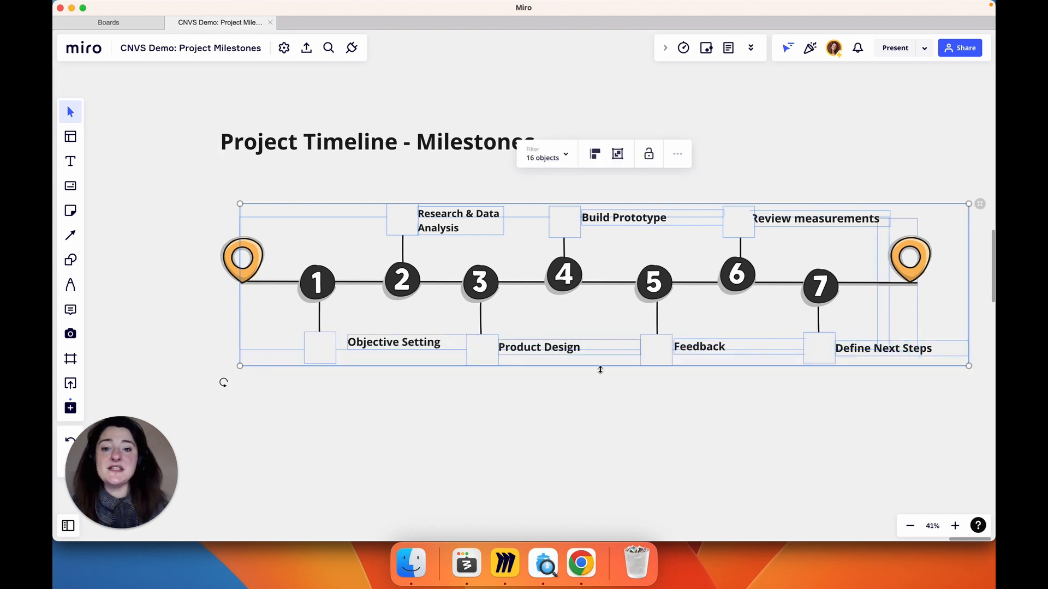
{"action": "left_click", "coordinate": [560, 158]}
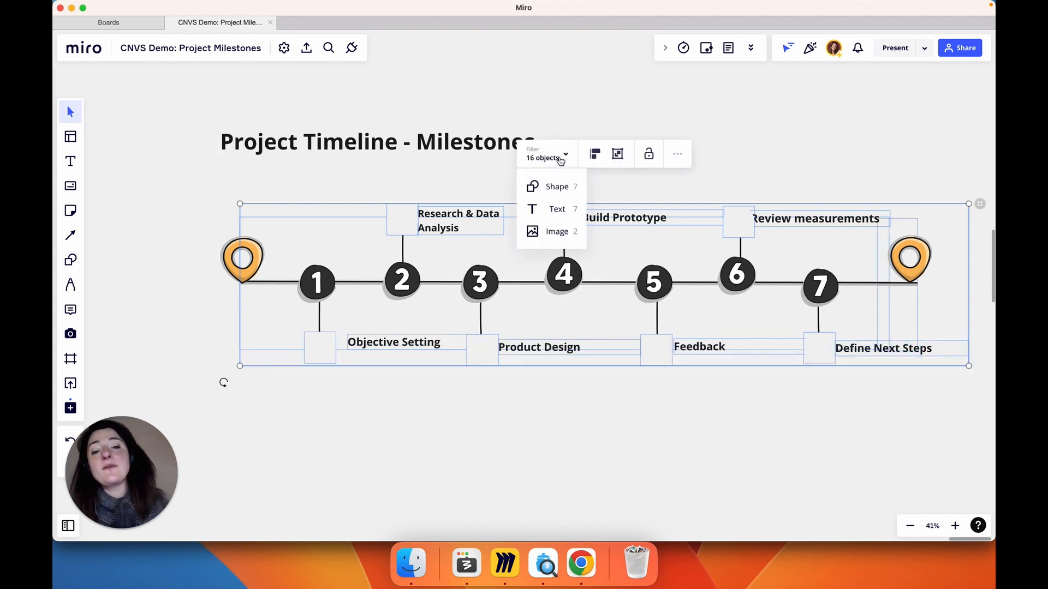
{"action": "left_click", "coordinate": [555, 207]}
{"action": "left_click", "coordinate": [829, 161]}
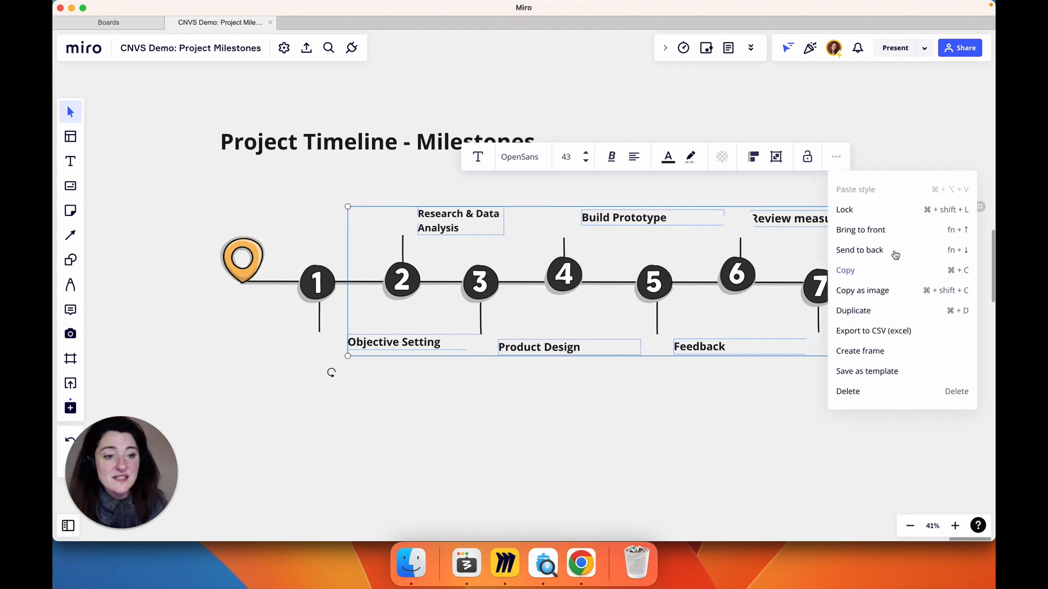
{"action": "left_click", "coordinate": [888, 230]}
{"action": "left_click", "coordinate": [554, 418]}
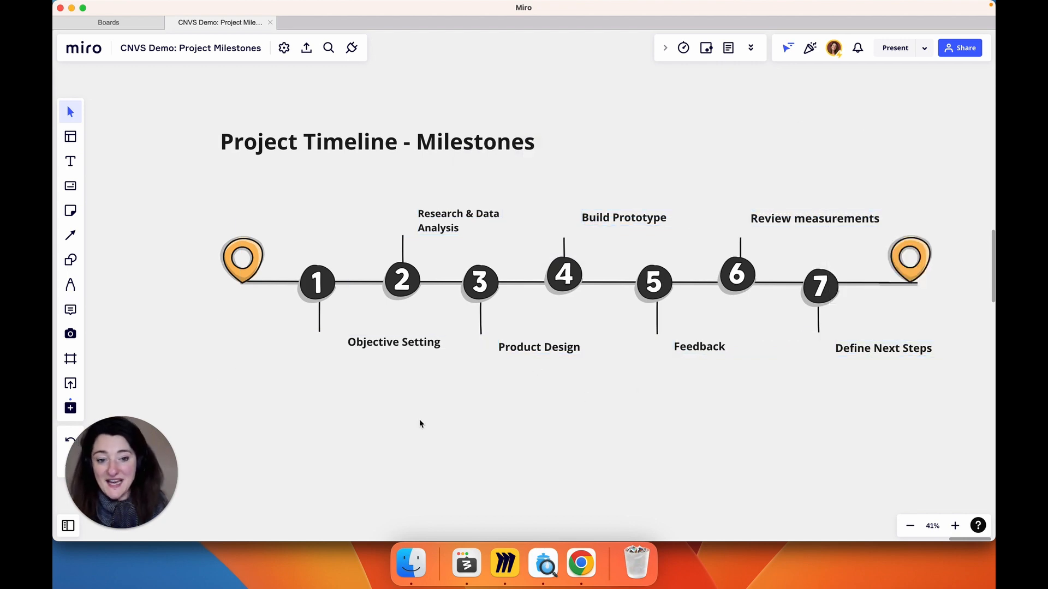
Switch to IconJar and search all sets for "goal"
{"action": "scroll", "coordinate": [289, 387], "scroll_direction": "up", "scroll_amount": 5}
{"action": "scroll", "coordinate": [289, 387], "scroll_direction": "down", "scroll_amount": 4}
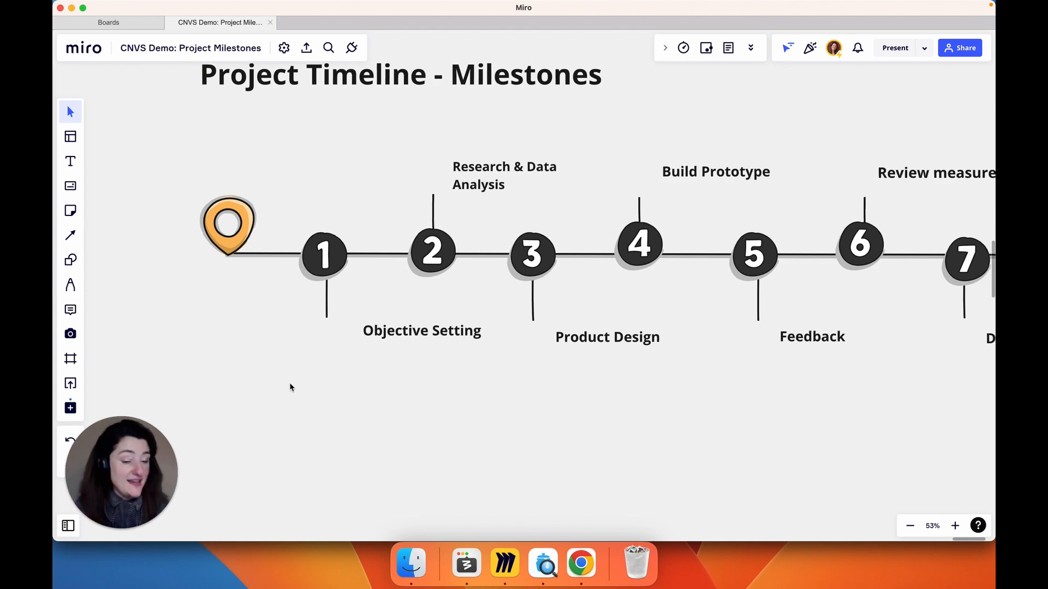
{"action": "scroll", "coordinate": [290, 387], "scroll_direction": "right", "scroll_amount": 1}
{"action": "scroll", "coordinate": [289, 387], "scroll_direction": "right", "scroll_amount": 2}
{"action": "scroll", "coordinate": [289, 387], "scroll_direction": "up", "scroll_amount": 1}
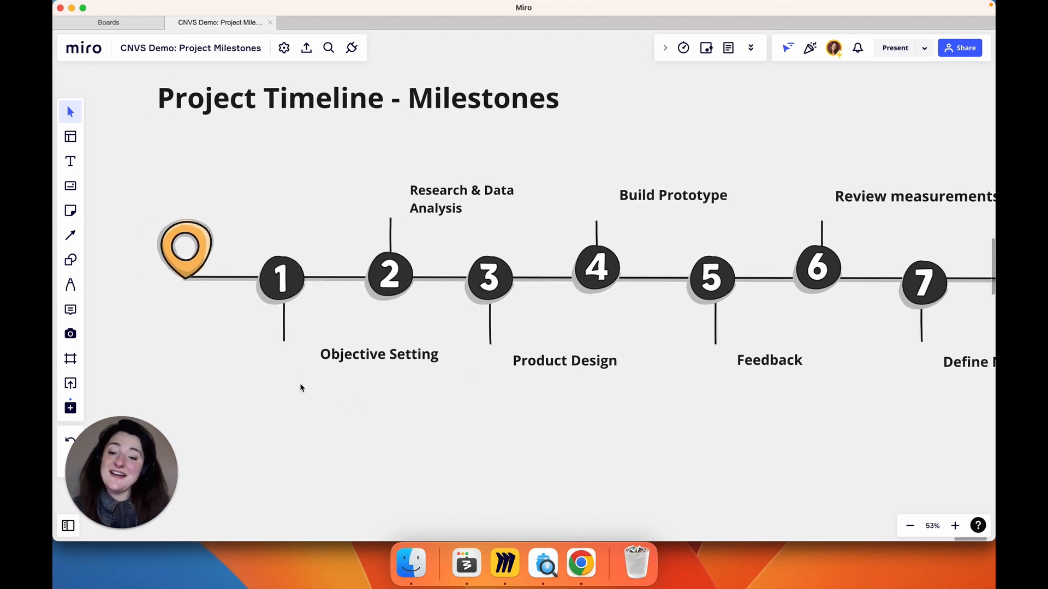
{"action": "key", "text": "super+Tab"}
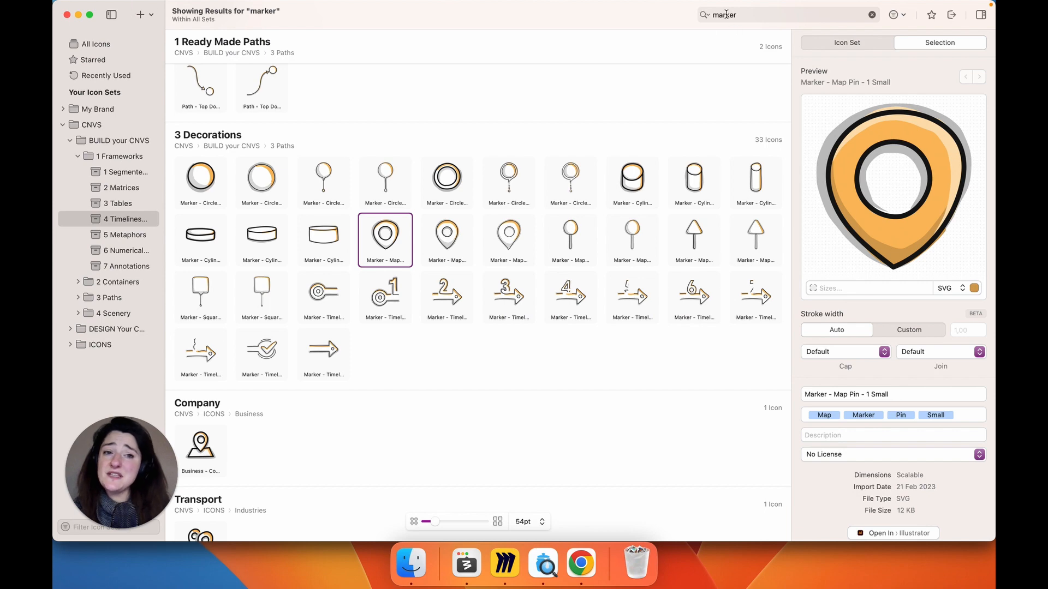
{"action": "left_click", "coordinate": [725, 14]}
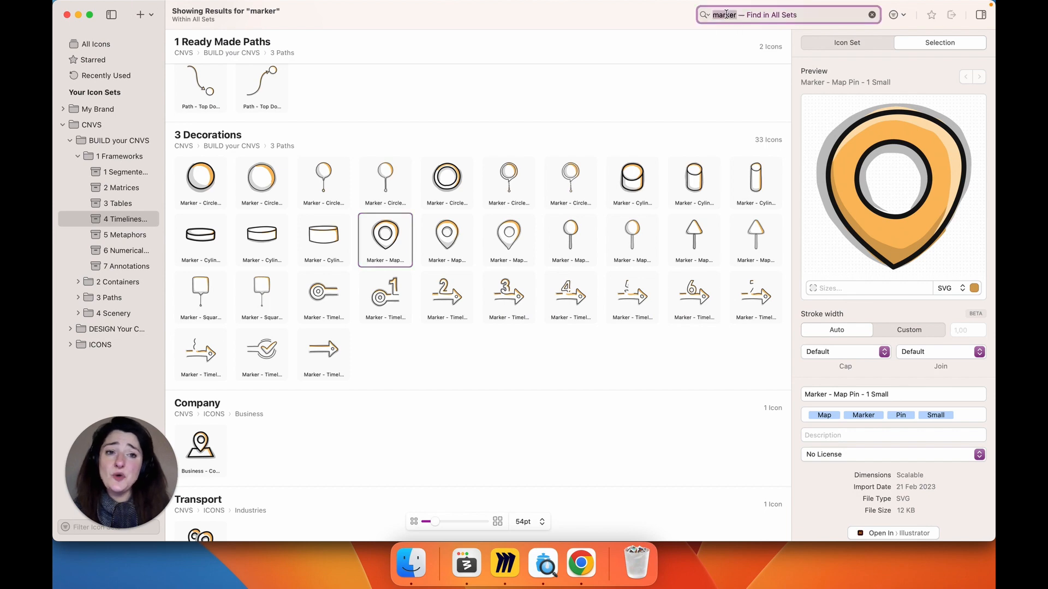
{"action": "type", "text": "goal"}
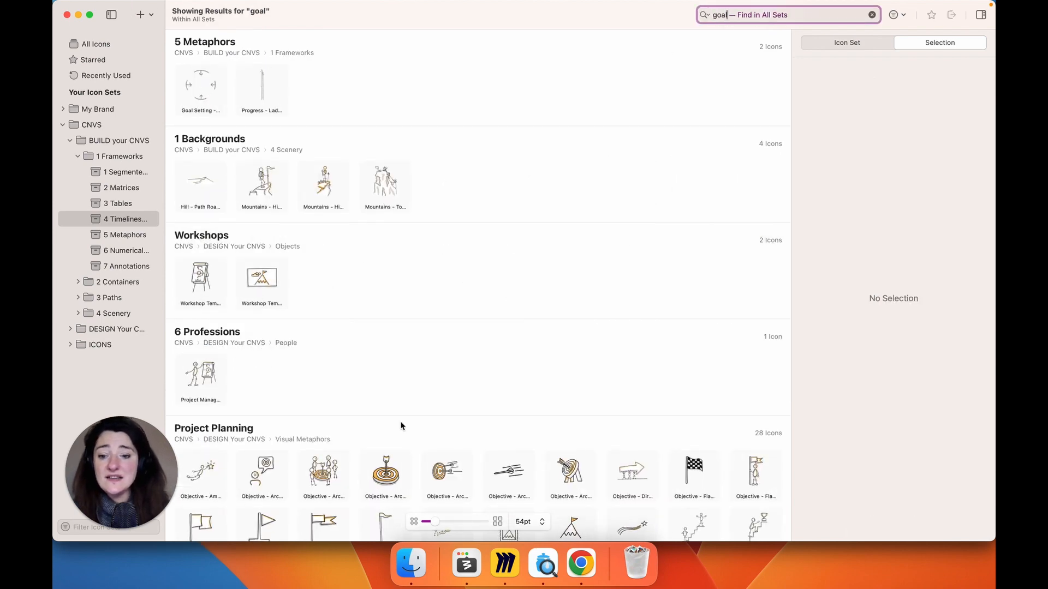
{"action": "scroll", "coordinate": [402, 439], "scroll_direction": "down", "scroll_amount": 5}
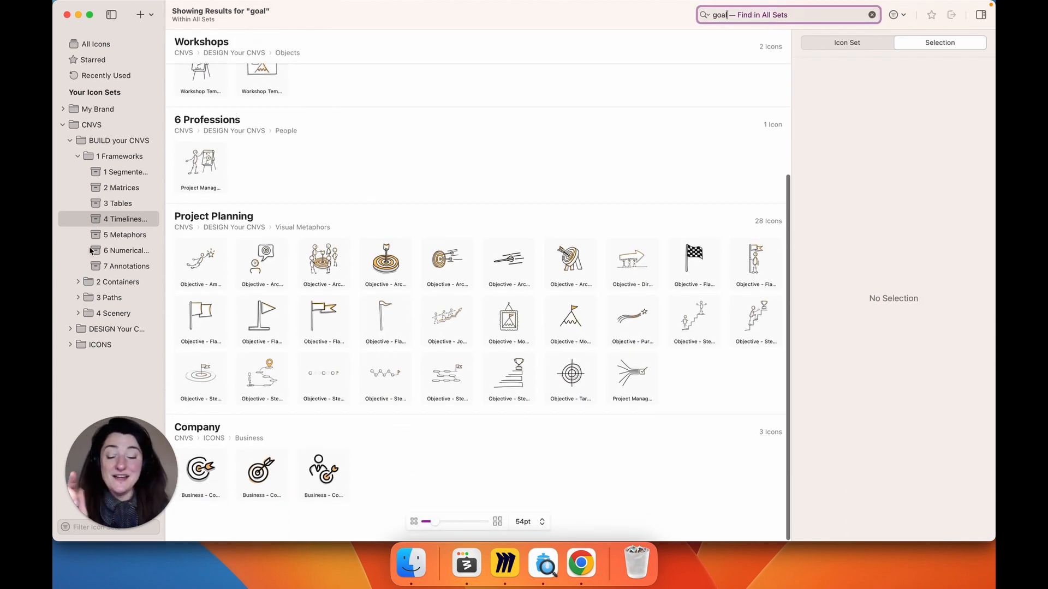
Limit the search scope to the ICONS set as the current selection and search it for "goal"
{"action": "left_click", "coordinate": [109, 352]}
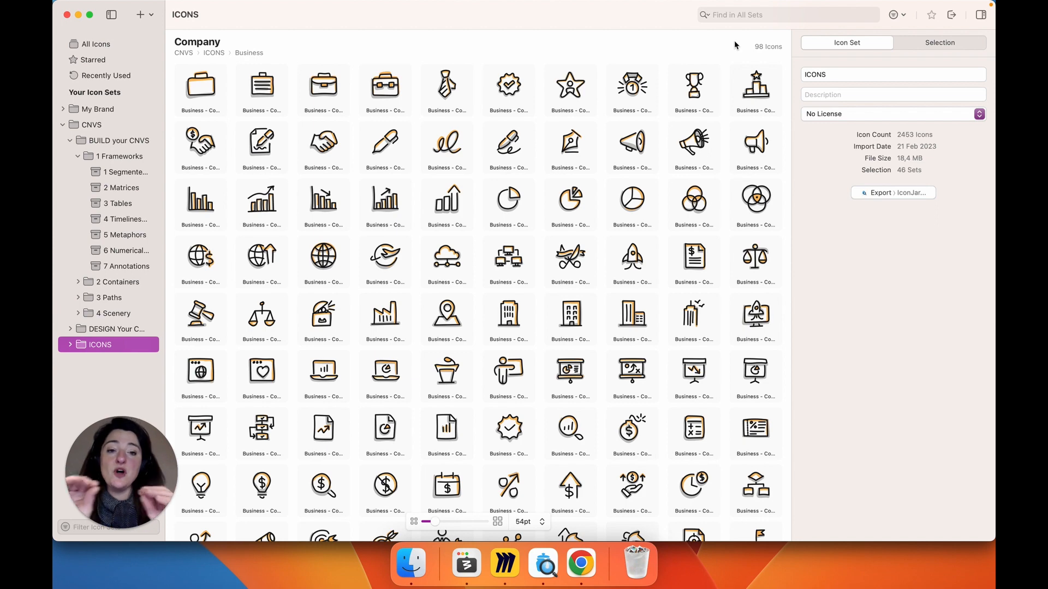
{"action": "left_click", "coordinate": [707, 17]}
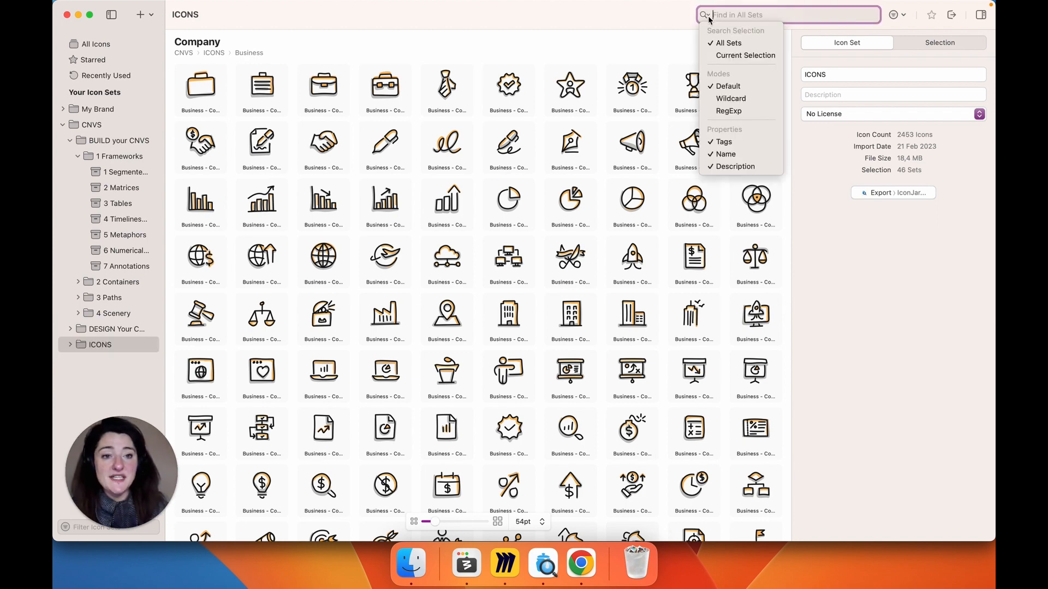
{"action": "left_click", "coordinate": [742, 57]}
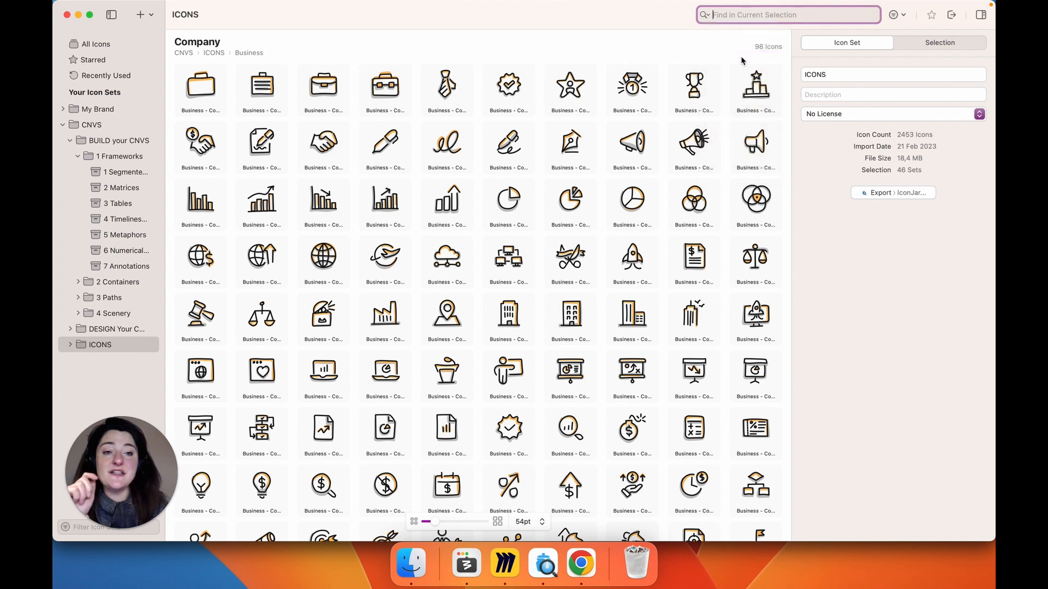
{"action": "type", "text": "goial"}
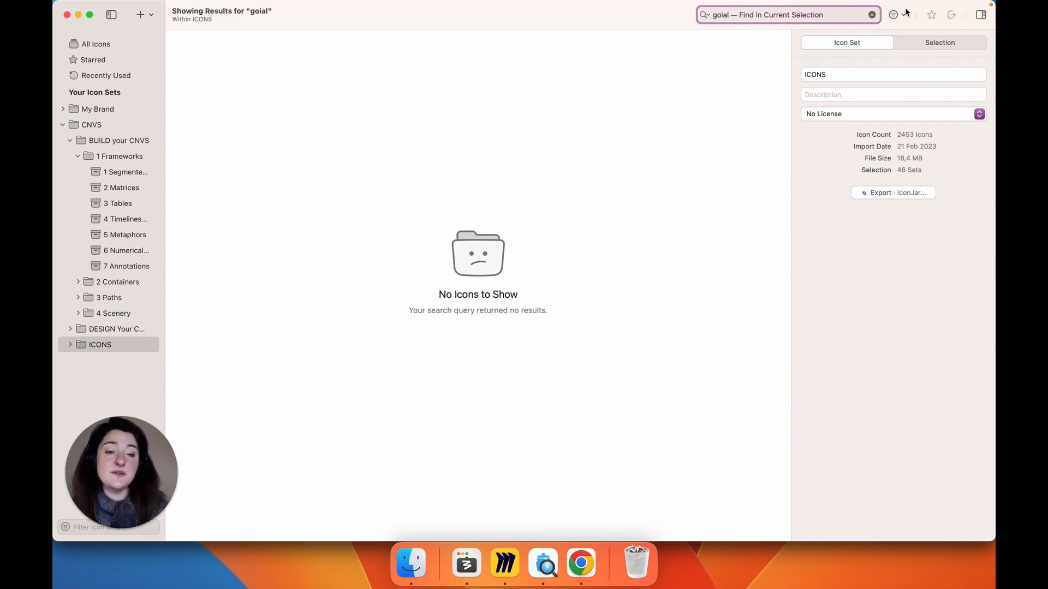
{"action": "left_click", "coordinate": [725, 17]}
{"action": "key", "text": "BackSpace"}
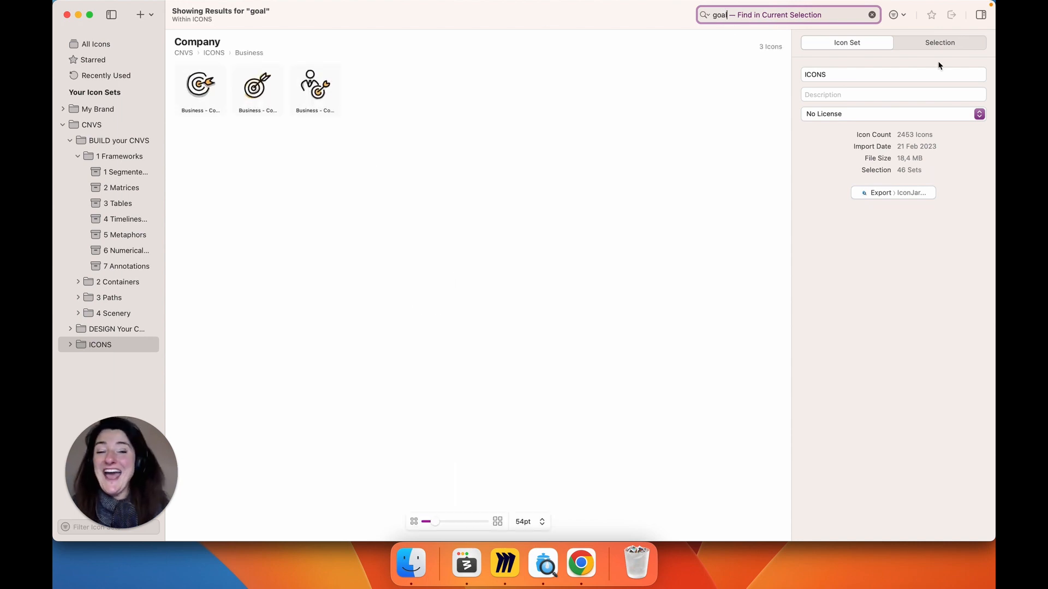
Place the "Business - Company - Strategy - Goal" target icon on the Miro board at the end of milestone 1's connector
{"action": "left_click_drag", "start_coordinate": [201, 85], "coordinate": [286, 373]}
{"action": "scroll", "coordinate": [312, 387], "scroll_direction": "down", "scroll_amount": 1}
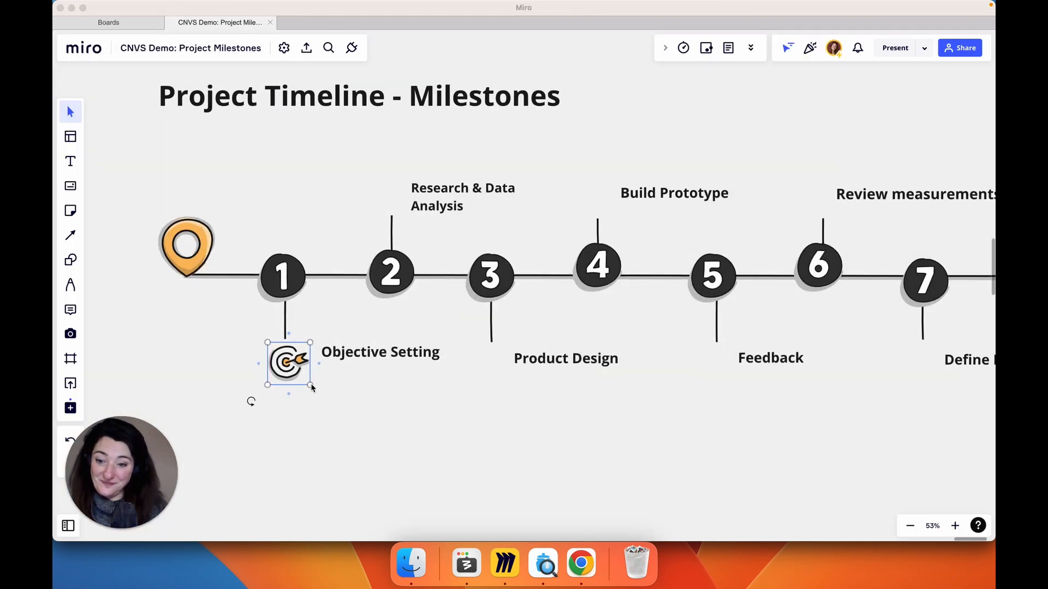
{"action": "scroll", "coordinate": [364, 343], "scroll_direction": "down", "scroll_amount": 3}
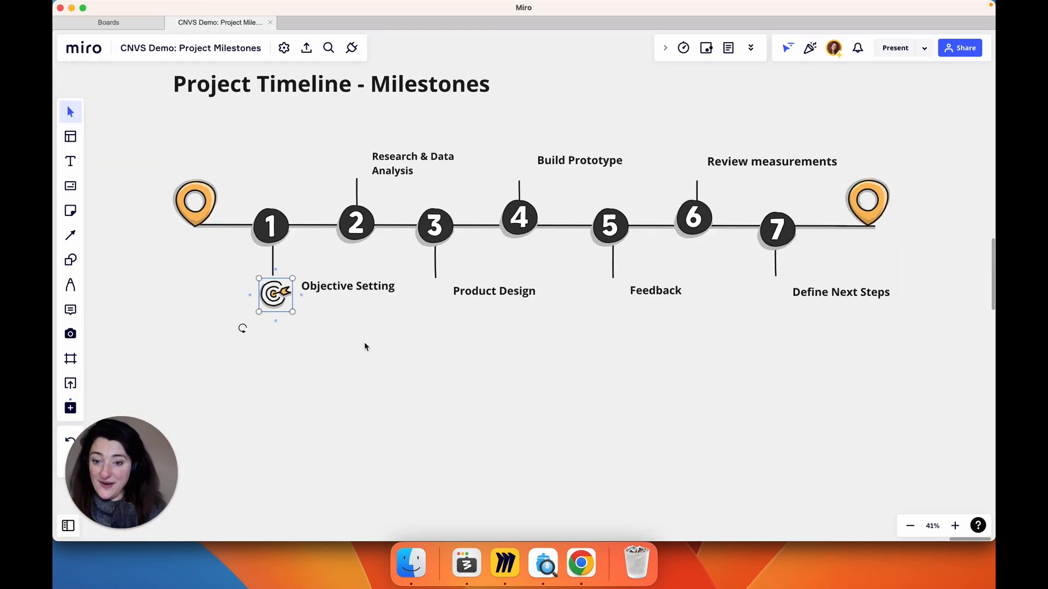
{"action": "left_click", "coordinate": [435, 314]}
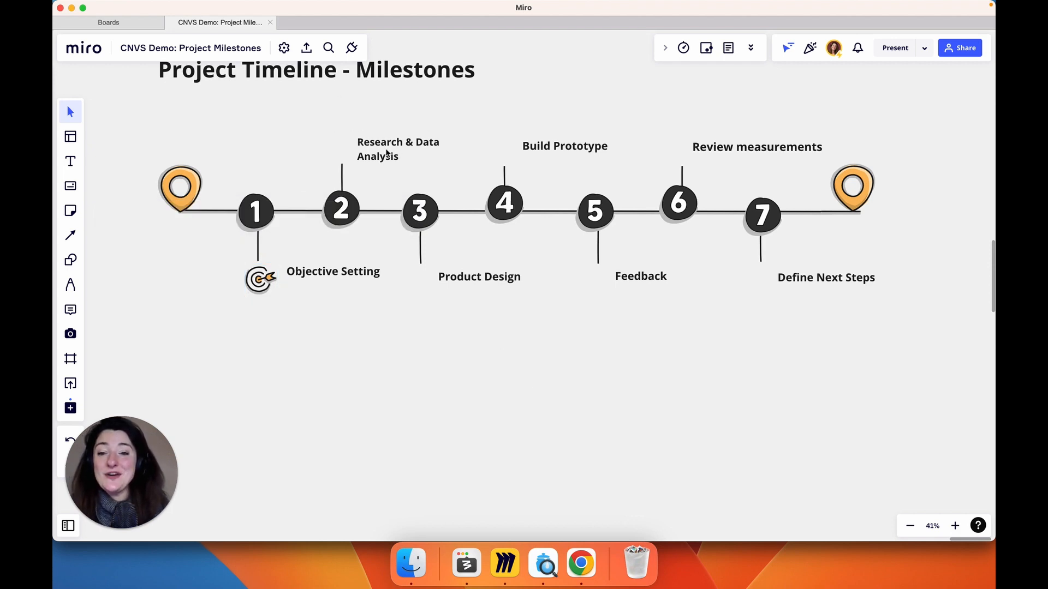
Switch to IconJar, search the ICONS set for "document" and look through the matching icons
{"action": "key", "text": "super+Tab"}
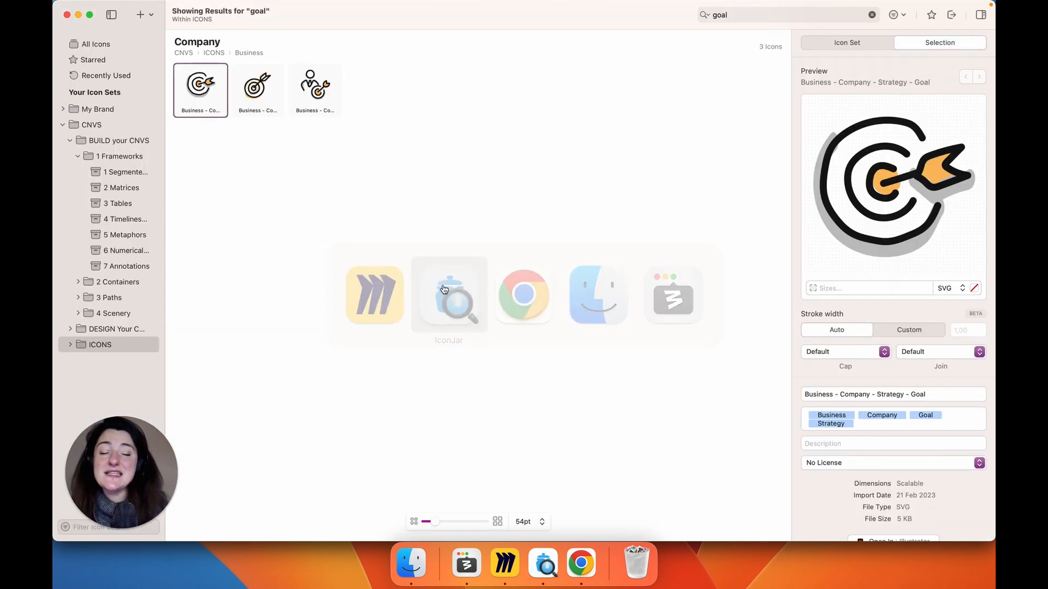
{"action": "left_click", "coordinate": [719, 14]}
{"action": "type", "text": "document"}
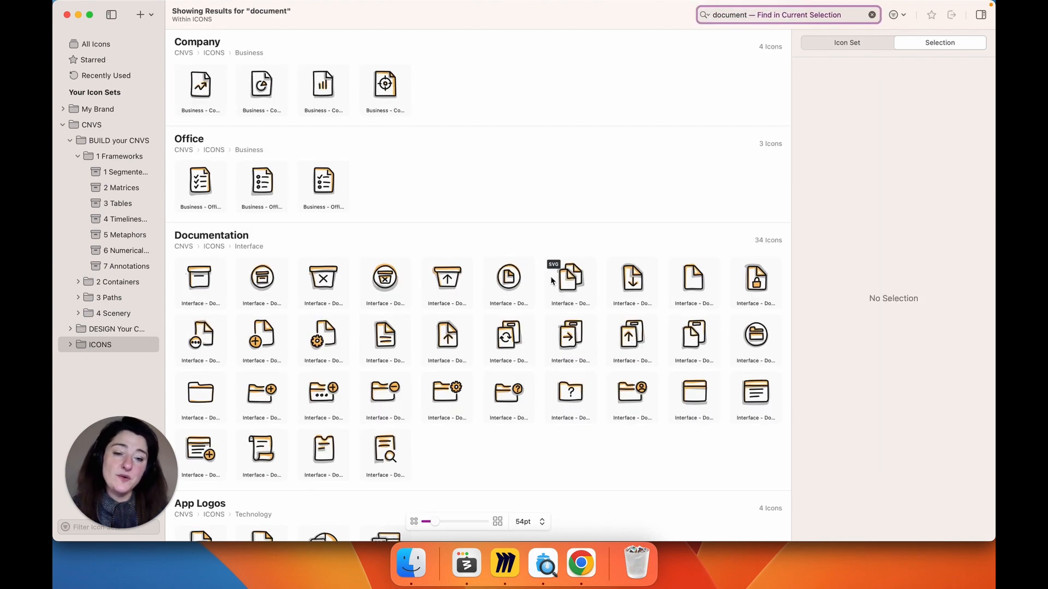
{"action": "scroll", "coordinate": [563, 294], "scroll_direction": "down", "scroll_amount": 2}
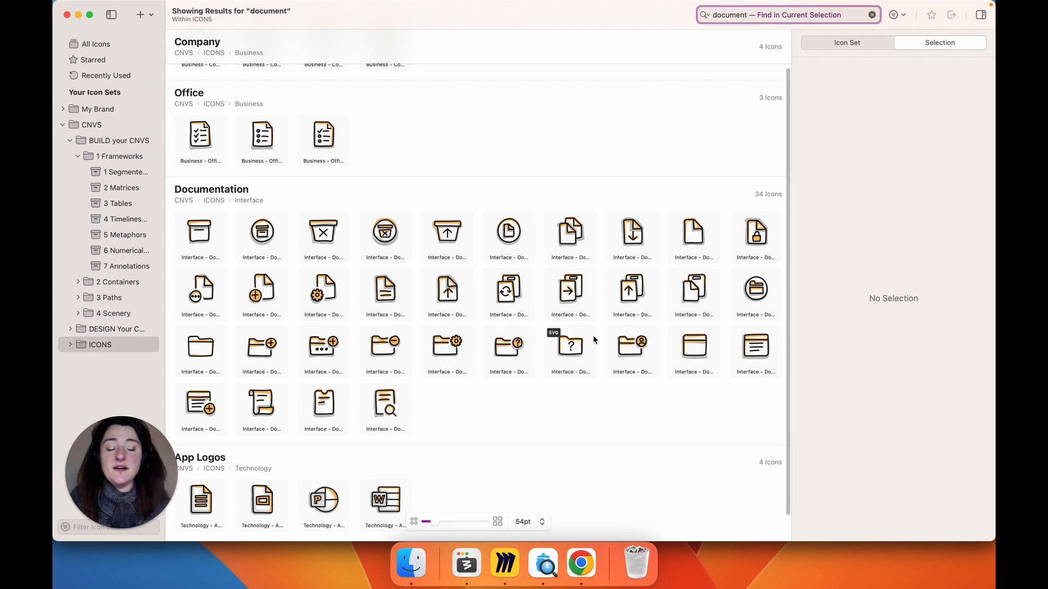
{"action": "scroll", "coordinate": [618, 240], "scroll_direction": "up", "scroll_amount": 2}
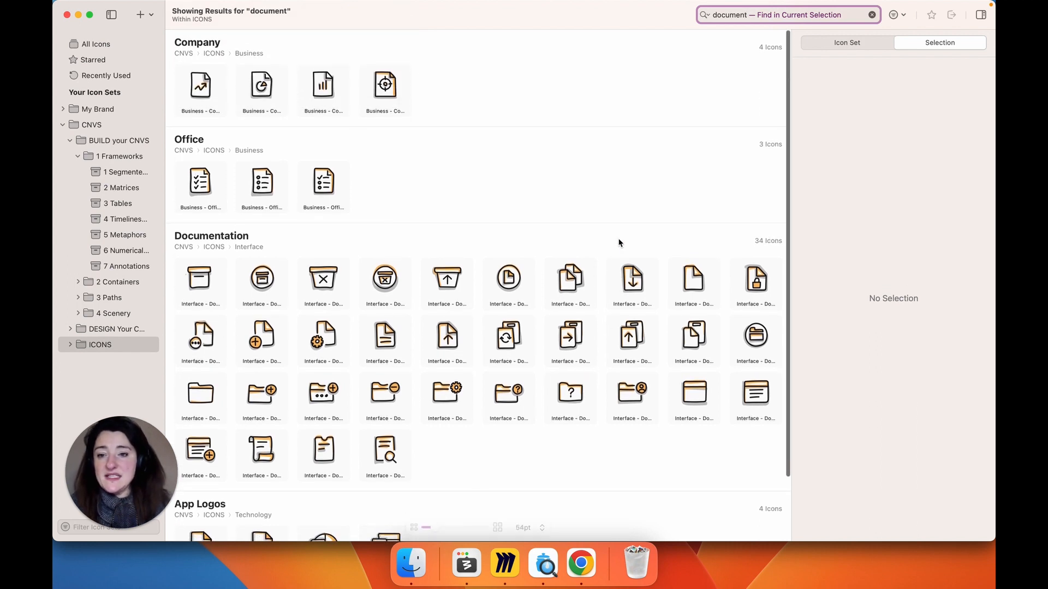
{"action": "scroll", "coordinate": [619, 243], "scroll_direction": "down", "scroll_amount": 3}
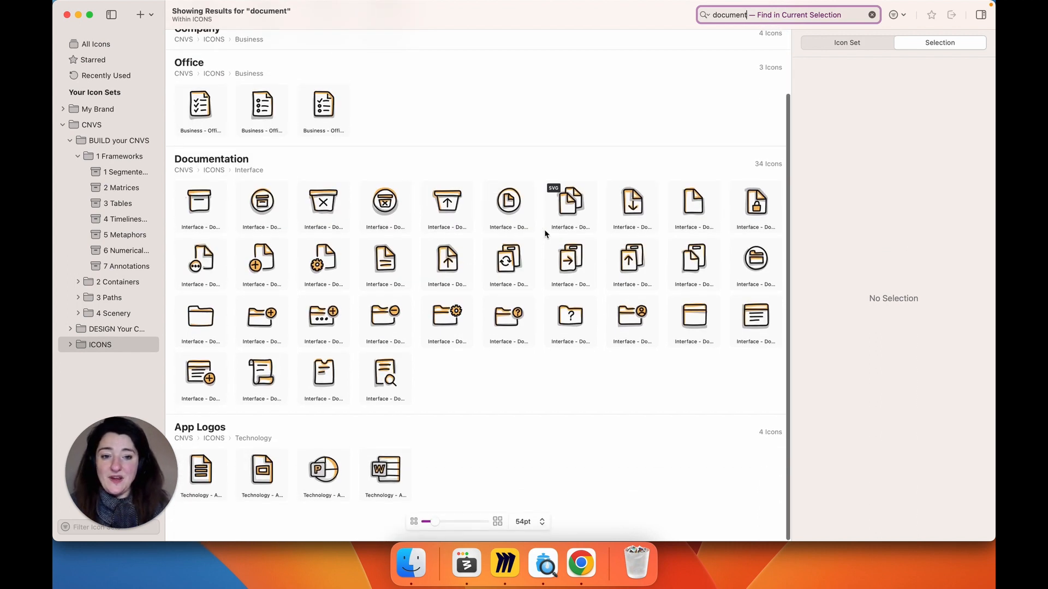
{"action": "scroll", "coordinate": [245, 304], "scroll_direction": "up", "scroll_amount": 3}
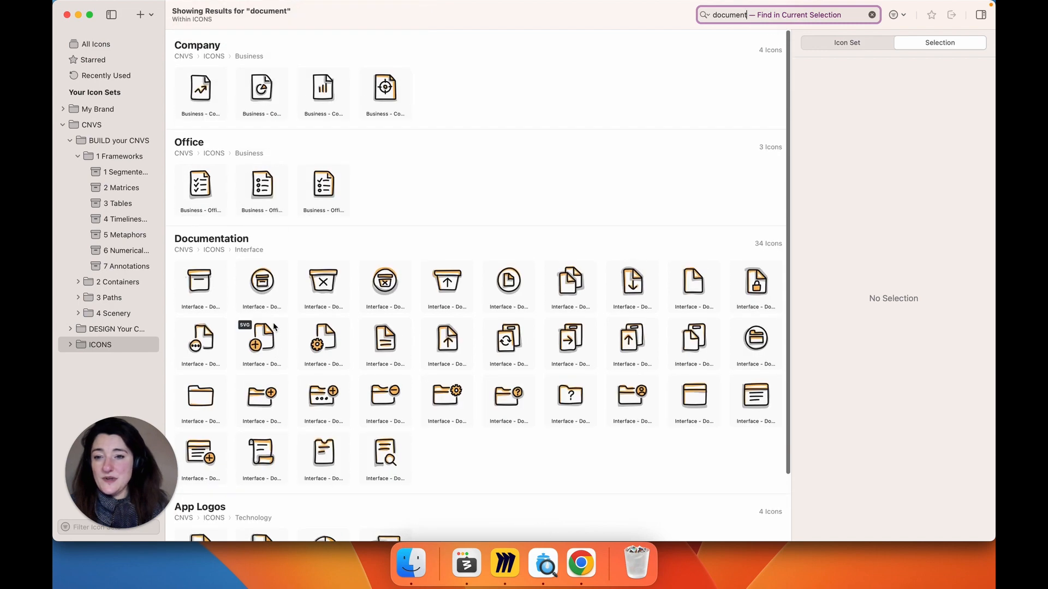
{"action": "scroll", "coordinate": [289, 309], "scroll_direction": "down", "scroll_amount": 3}
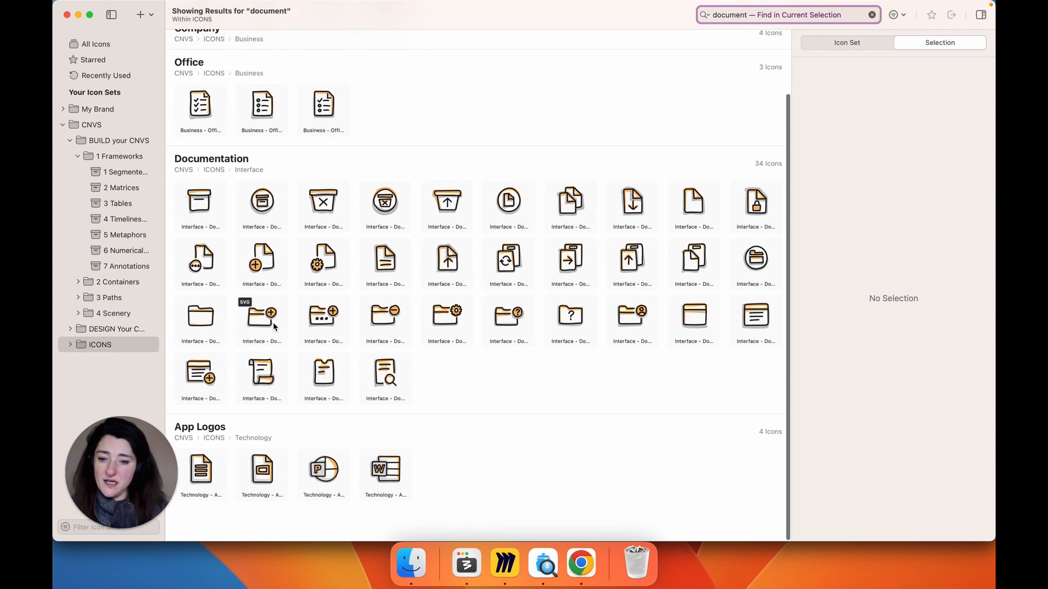
Place the "Interface - Documentation - Text Document - Search" icon on the Miro board above milestone 2's connector and shift the "Research & Data Analysis" label slightly right
{"action": "left_click", "coordinate": [389, 382]}
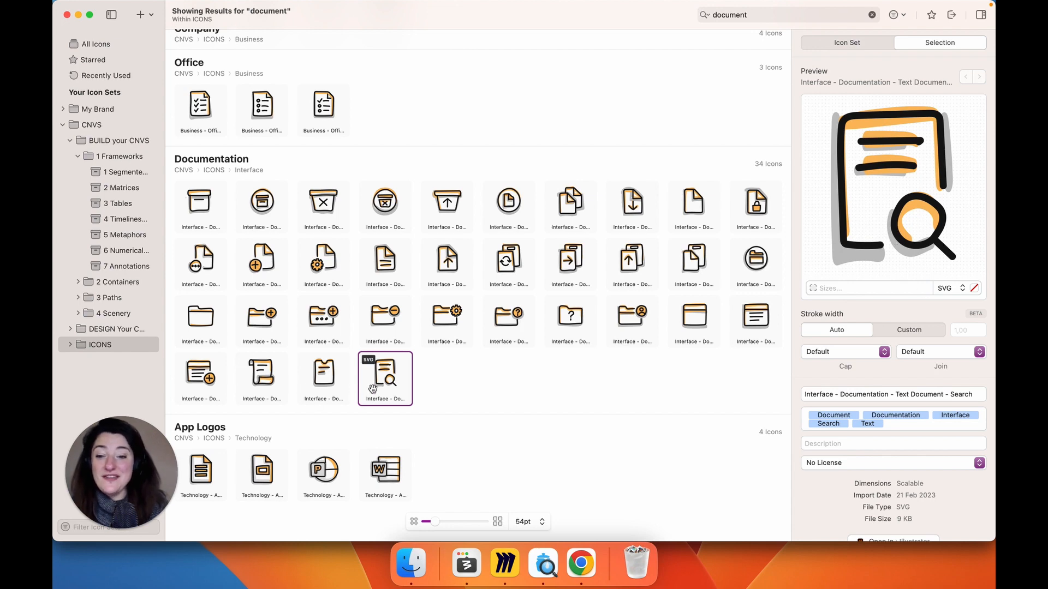
{"action": "left_click_drag", "start_coordinate": [372, 387], "coordinate": [341, 143]}
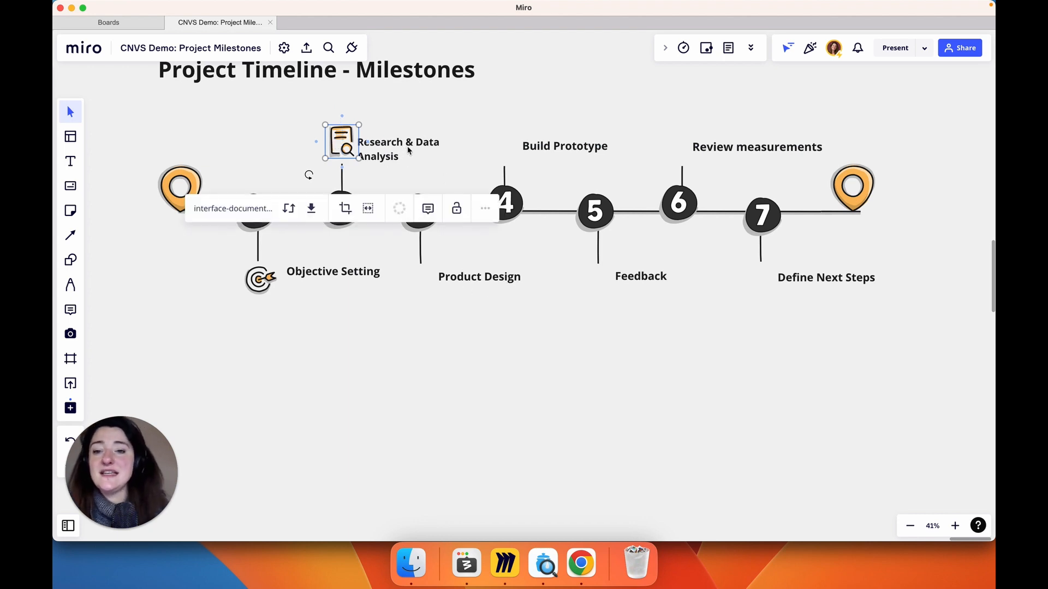
{"action": "key", "text": "Escape"}
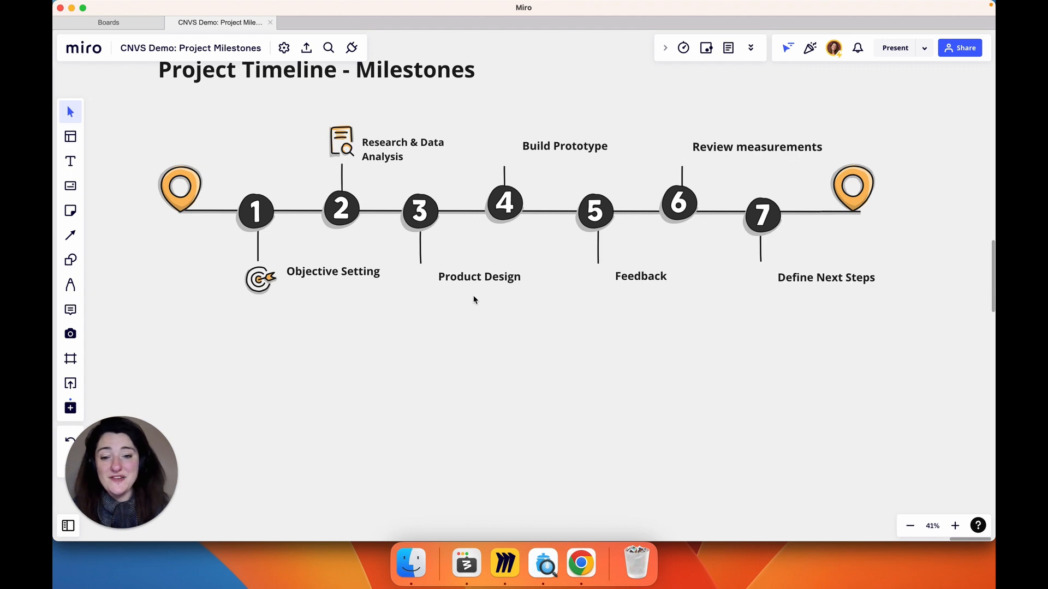
Search IconJar for "design" and place the crossed brush-and-ruler icon at the end of milestone 3's connector in Miro
{"action": "key", "text": "super+Tab"}
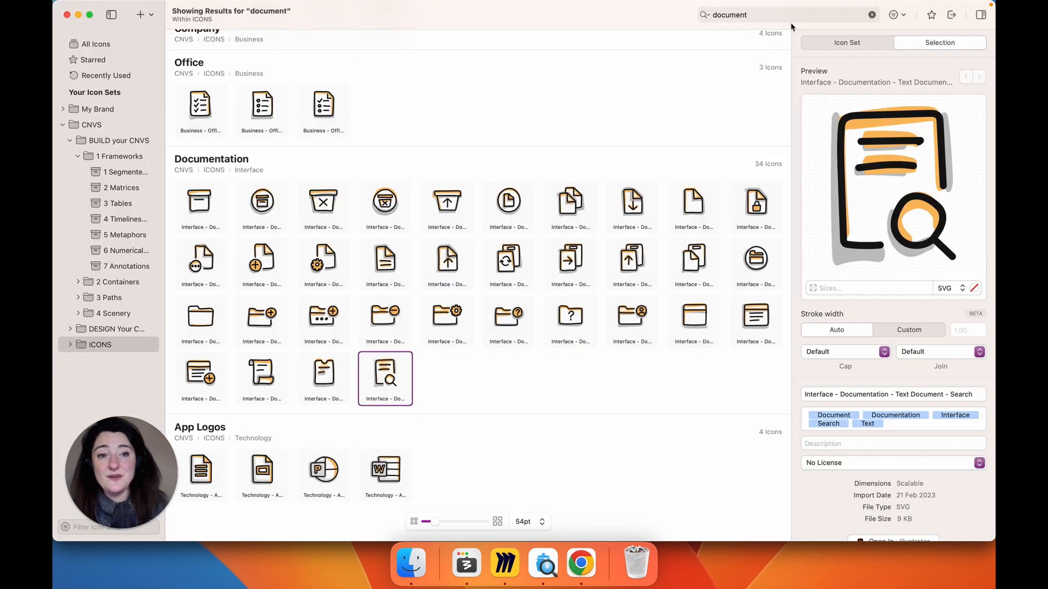
{"action": "left_click", "coordinate": [732, 16]}
{"action": "type", "text": "design"}
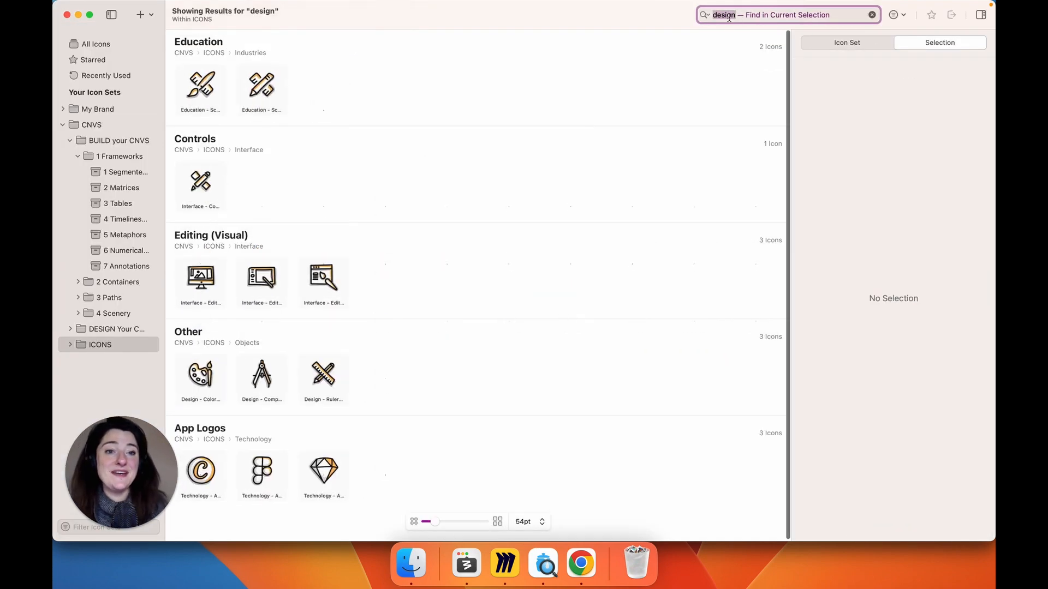
{"action": "left_click_drag", "start_coordinate": [200, 85], "coordinate": [420, 276]}
{"action": "left_click", "coordinate": [521, 336]}
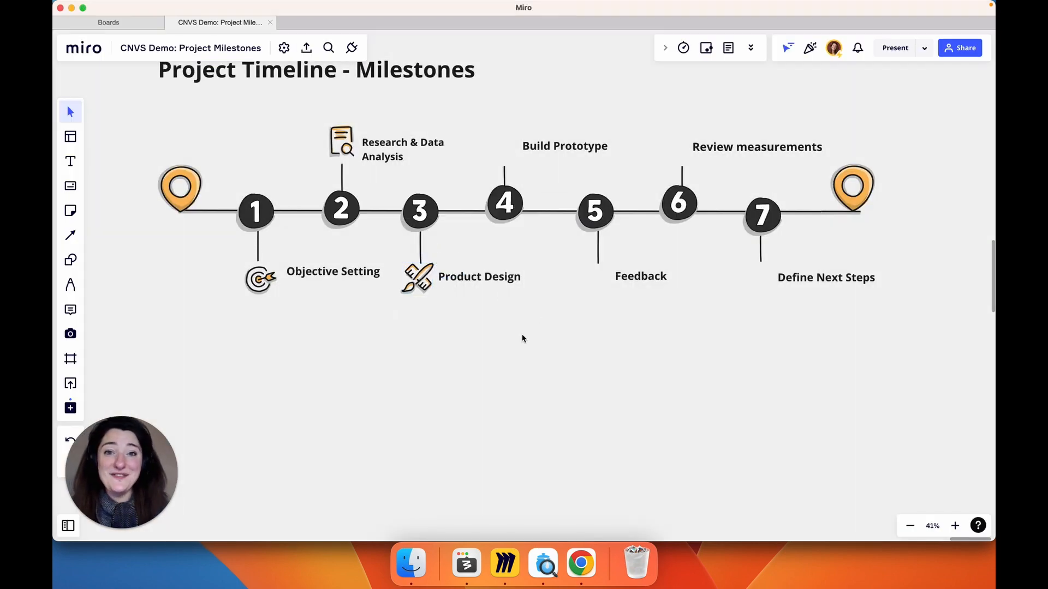
Search IconJar for "developer" and place the laptop-with-code icon at the end of milestone 4's connector in Miro
{"action": "key", "text": "super+Tab"}
{"action": "left_click", "coordinate": [732, 15]}
{"action": "type", "text": "developer"}
{"action": "key", "text": "super+Tab"}
{"action": "left_click_drag", "start_coordinate": [202, 85], "coordinate": [505, 145]}
Search IconJar for "speech" and place the double speech bubble icon at the end of milestone 5's connector in Miro
{"action": "key", "text": "super+Tab"}
{"action": "double_click", "coordinate": [728, 16]}
{"action": "type", "text": "speech"}
{"action": "key", "text": "super+Tab"}
{"action": "left_click_drag", "start_coordinate": [450, 83], "coordinate": [540, 337]}
{"action": "left_click_drag", "start_coordinate": [539, 337], "coordinate": [597, 284]}
Search IconJar for "chart", place the bar chart icon at milestone 6's connector in Miro, and shift the "Review measurements" label right
{"action": "key", "text": "super+Tab"}
{"action": "double_click", "coordinate": [727, 15]}
{"action": "type", "text": "chart"}
{"action": "left_click_drag", "start_coordinate": [323, 89], "coordinate": [491, 213]}
{"action": "key", "text": "super+Tab"}
{"action": "left_click_drag", "start_coordinate": [491, 213], "coordinate": [674, 154]}
{"action": "left_click_drag", "start_coordinate": [759, 152], "coordinate": [770, 152]}
Search IconJar for "checklist" and place the document checklist icon at the end of milestone 7's connector in Miro
{"action": "key", "text": "super+Tab"}
{"action": "double_click", "coordinate": [727, 15]}
{"action": "type", "text": "checklist"}
{"action": "left_click_drag", "start_coordinate": [444, 82], "coordinate": [491, 212]}
{"action": "key", "text": "super+Tab"}
{"action": "left_click_drag", "start_coordinate": [491, 213], "coordinate": [770, 281]}
{"action": "left_click", "coordinate": [595, 278], "text": "shift"}
{"action": "left_click", "coordinate": [515, 336]}
Nudge the checklist icon at milestone 7 slightly up toward its connector
{"action": "left_click_drag", "start_coordinate": [789, 306], "coordinate": [722, 248]}
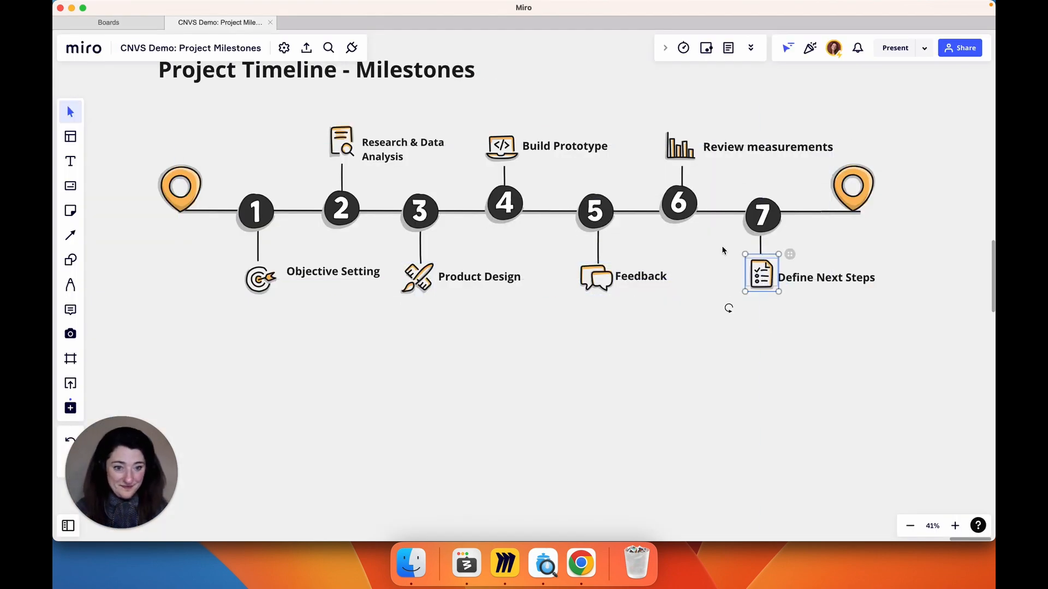
{"action": "key", "text": "Up"}
{"action": "key", "text": "Up"}
{"action": "left_click", "coordinate": [761, 323]}
{"action": "scroll", "coordinate": [801, 333], "scroll_direction": "left", "scroll_amount": 1}
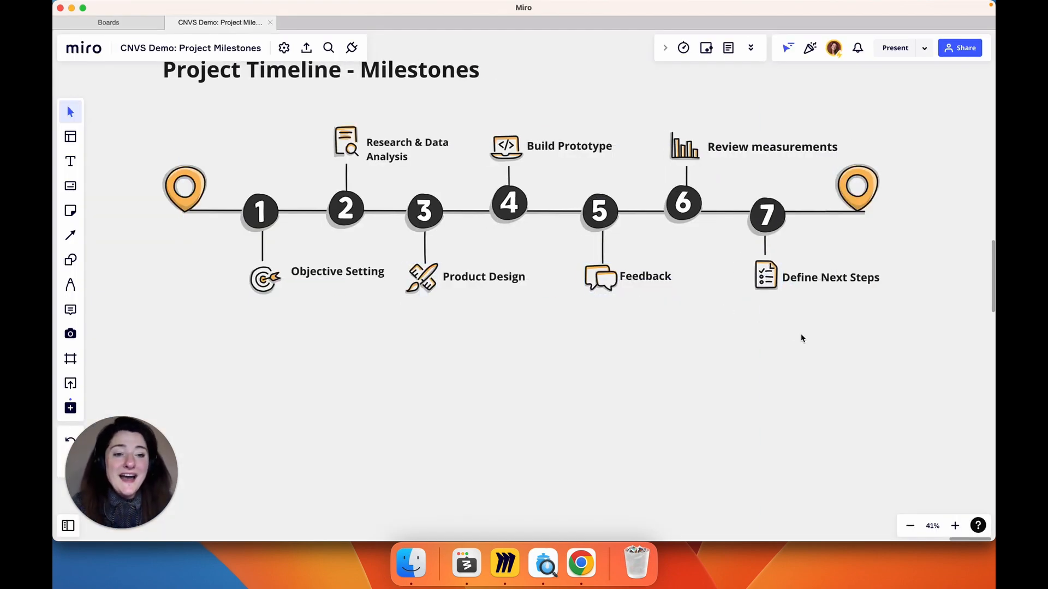
{"action": "left_click_drag", "start_coordinate": [776, 329], "coordinate": [749, 254]}
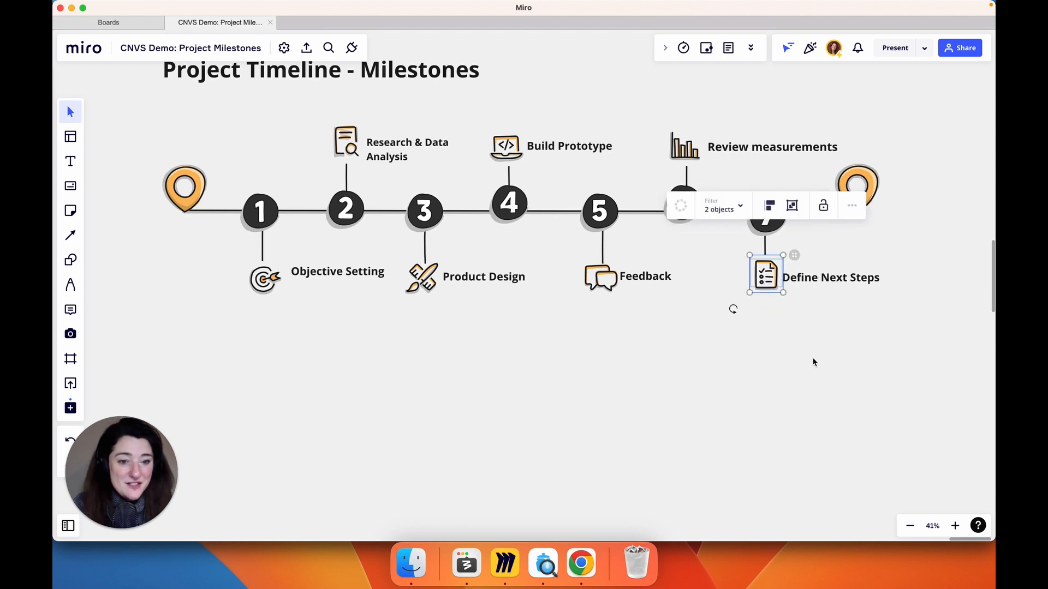
{"action": "left_click", "coordinate": [627, 336]}
{"action": "left_click_drag", "start_coordinate": [597, 330], "coordinate": [594, 284]}
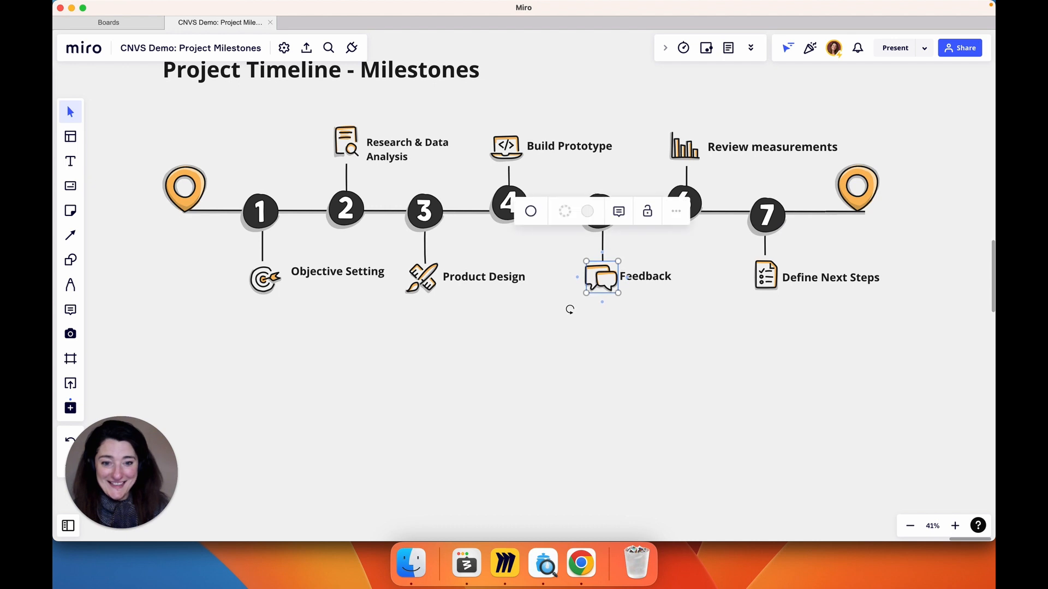
{"action": "left_click_drag", "start_coordinate": [592, 329], "coordinate": [578, 259]}
{"action": "left_click", "coordinate": [670, 313]}
{"action": "left_click", "coordinate": [657, 251]}
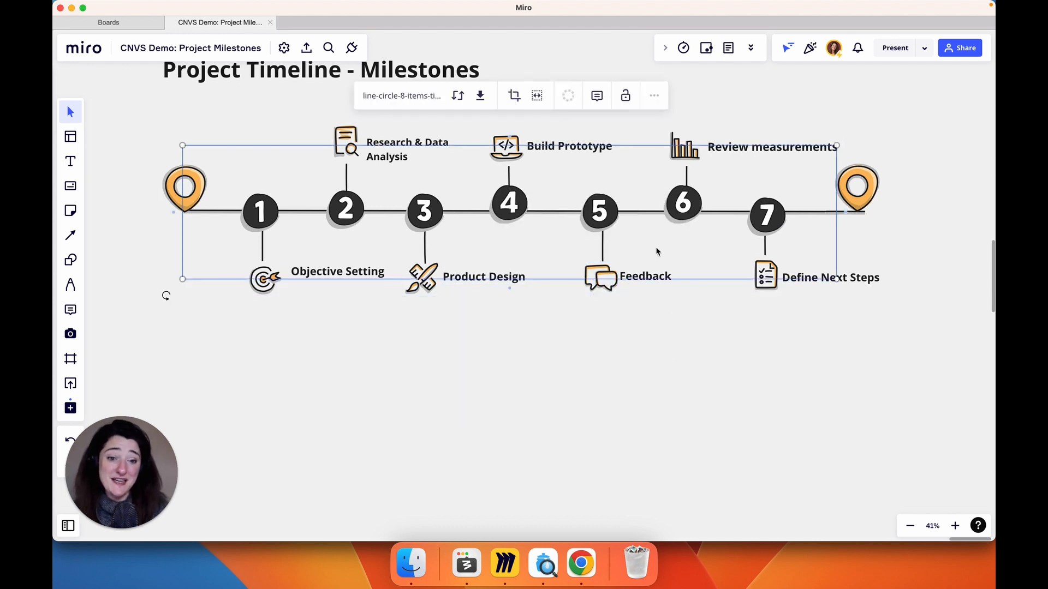
{"action": "left_click", "coordinate": [626, 95]}
{"action": "left_click", "coordinate": [704, 389]}
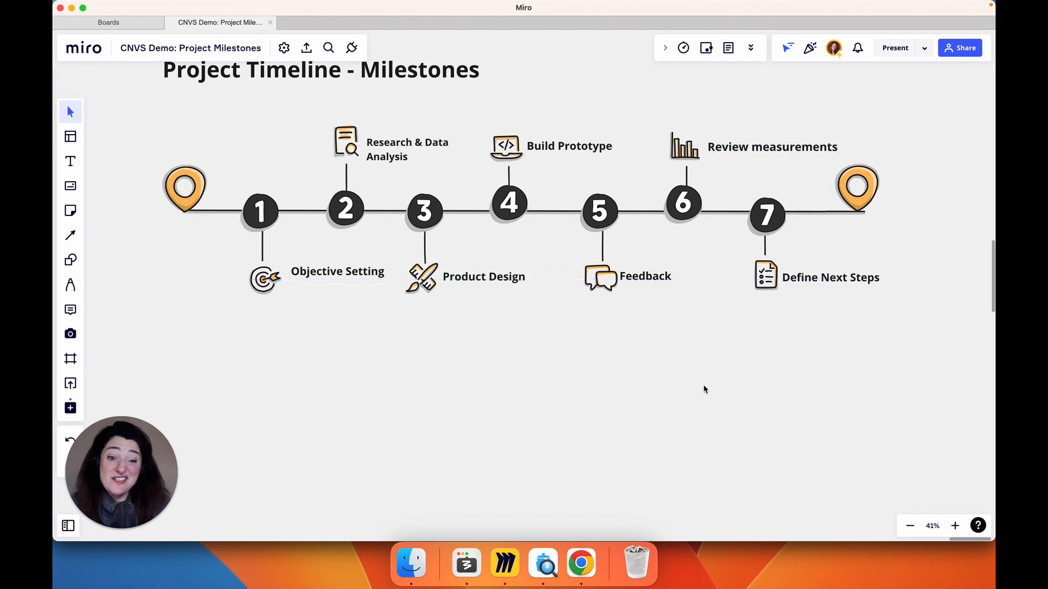
Move the document search icon at milestone 2 slightly down toward its connector
{"action": "scroll", "coordinate": [704, 389], "scroll_direction": "right", "scroll_amount": 1}
{"action": "scroll", "coordinate": [704, 389], "scroll_direction": "up", "scroll_amount": 2}
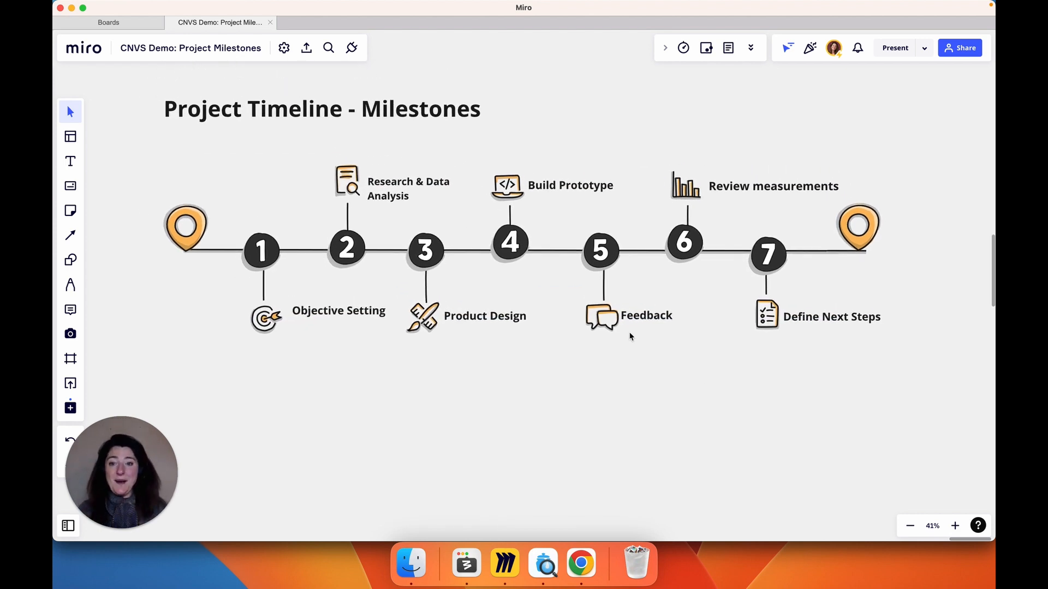
{"action": "left_click", "coordinate": [338, 184]}
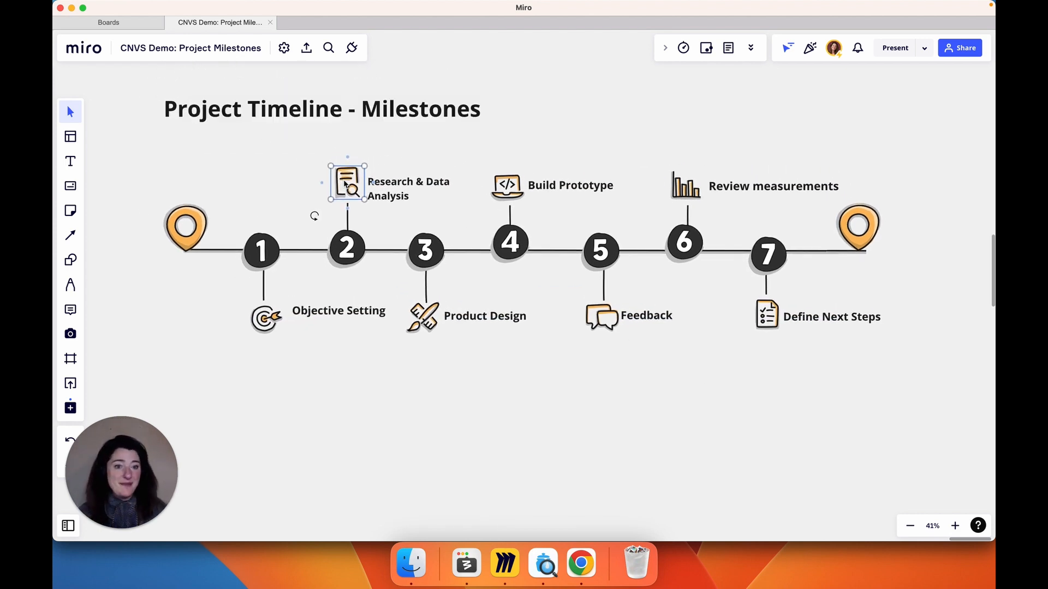
{"action": "left_click", "coordinate": [758, 405]}
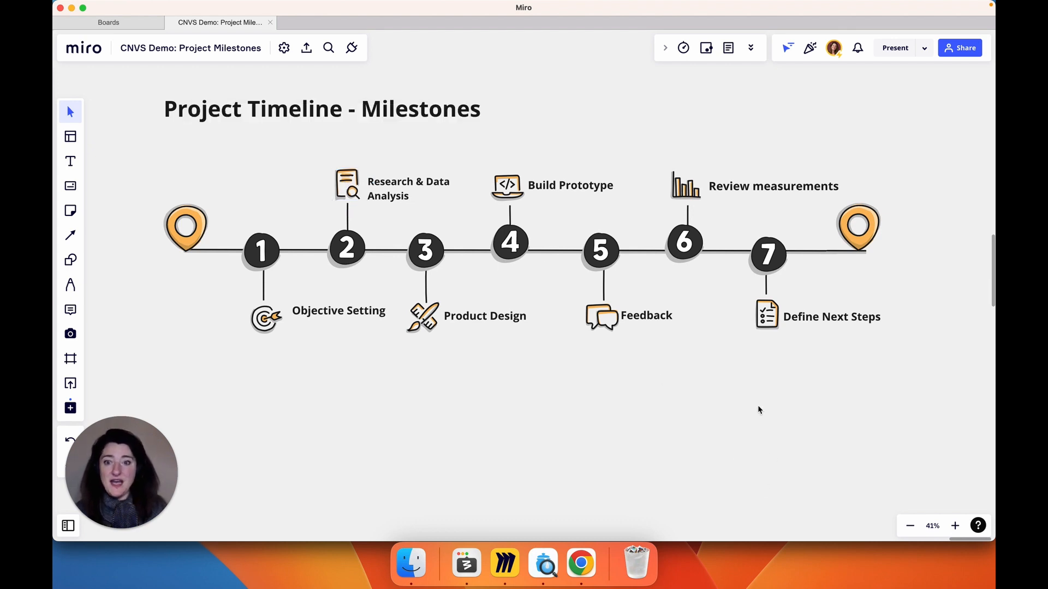
{"action": "scroll", "coordinate": [770, 404], "scroll_direction": "right", "scroll_amount": 2}
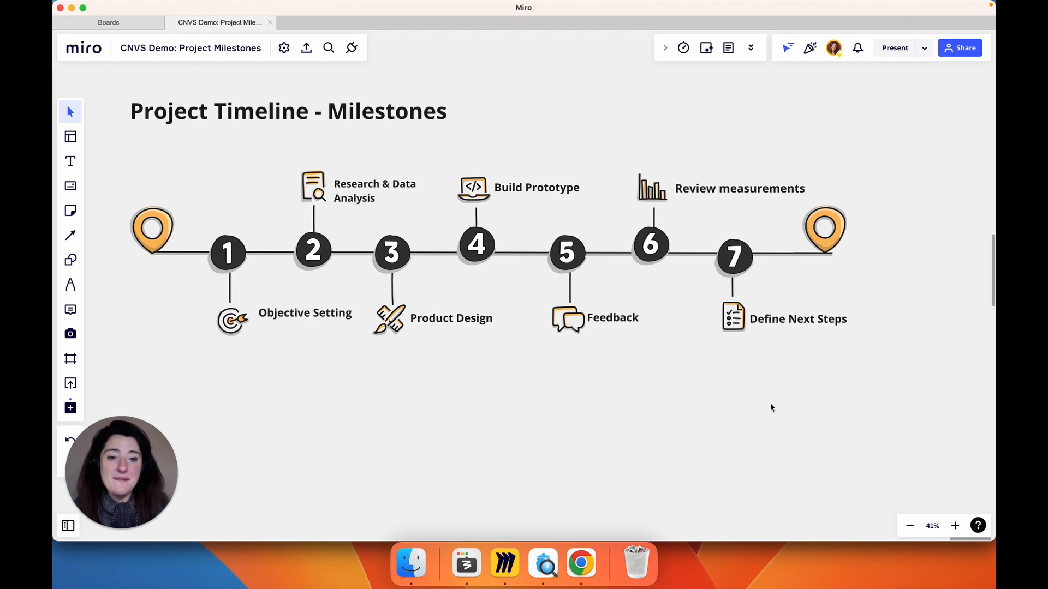
{"action": "scroll", "coordinate": [670, 302], "scroll_direction": "down", "scroll_amount": 10}
{"action": "scroll", "coordinate": [669, 302], "scroll_direction": "up", "scroll_amount": 9}
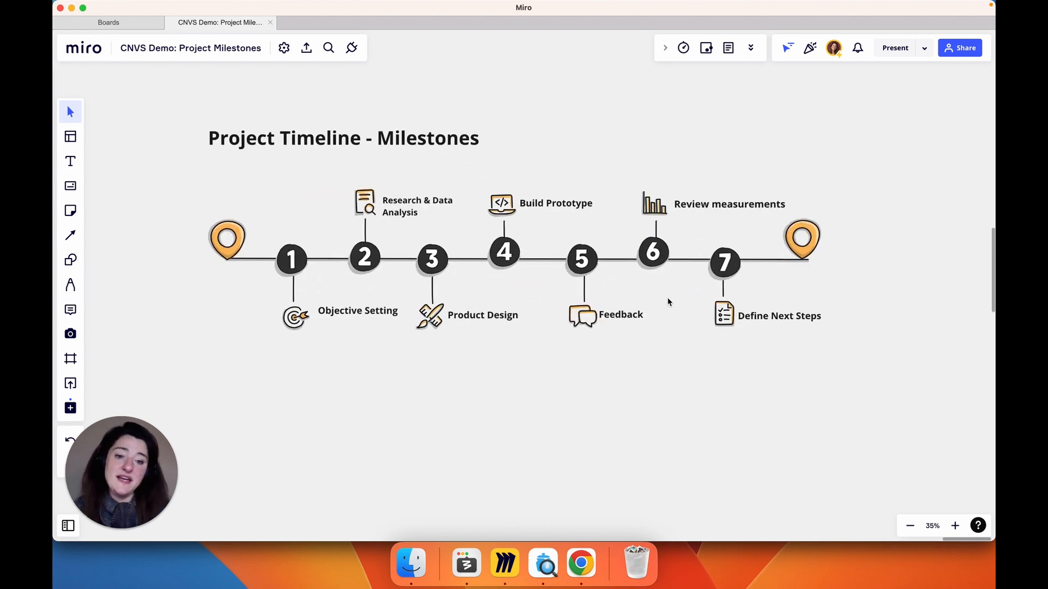
{"action": "scroll", "coordinate": [670, 303], "scroll_direction": "up", "scroll_amount": 1}
{"action": "scroll", "coordinate": [668, 302], "scroll_direction": "up", "scroll_amount": 3}
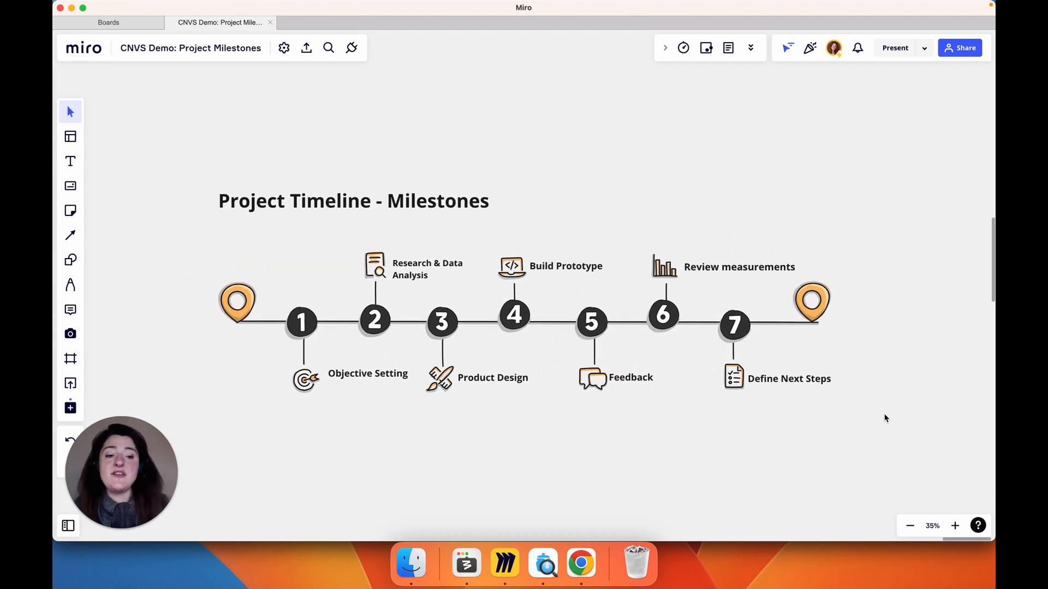
{"action": "left_click_drag", "start_coordinate": [883, 412], "coordinate": [161, 258]}
{"action": "left_click", "coordinate": [532, 478]}
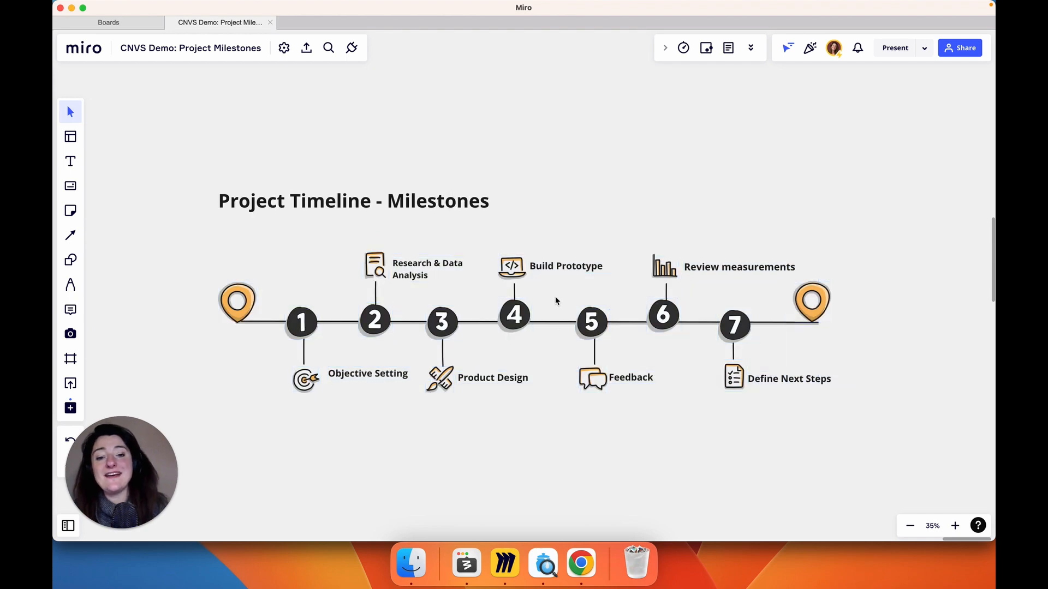
{"action": "left_click", "coordinate": [567, 303]}
{"action": "left_click", "coordinate": [512, 216]}
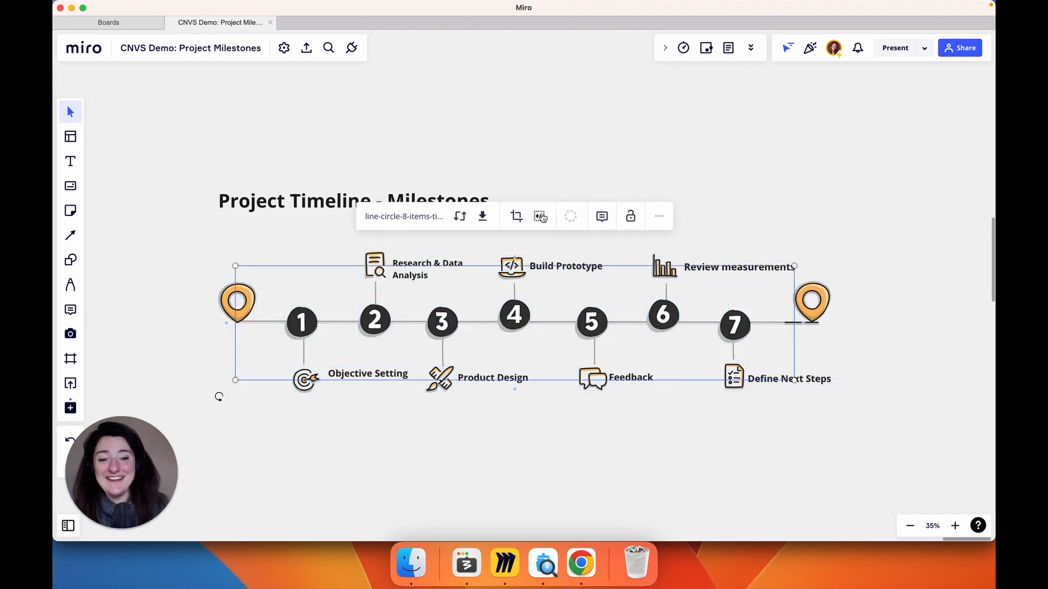
{"action": "left_click", "coordinate": [859, 425]}
Duplicate the whole timeline with its title, pins, icons and labels, and place the copy above the original
{"action": "left_click_drag", "start_coordinate": [876, 421], "coordinate": [254, 188]}
{"action": "scroll", "coordinate": [254, 188], "scroll_direction": "up", "scroll_amount": 1}
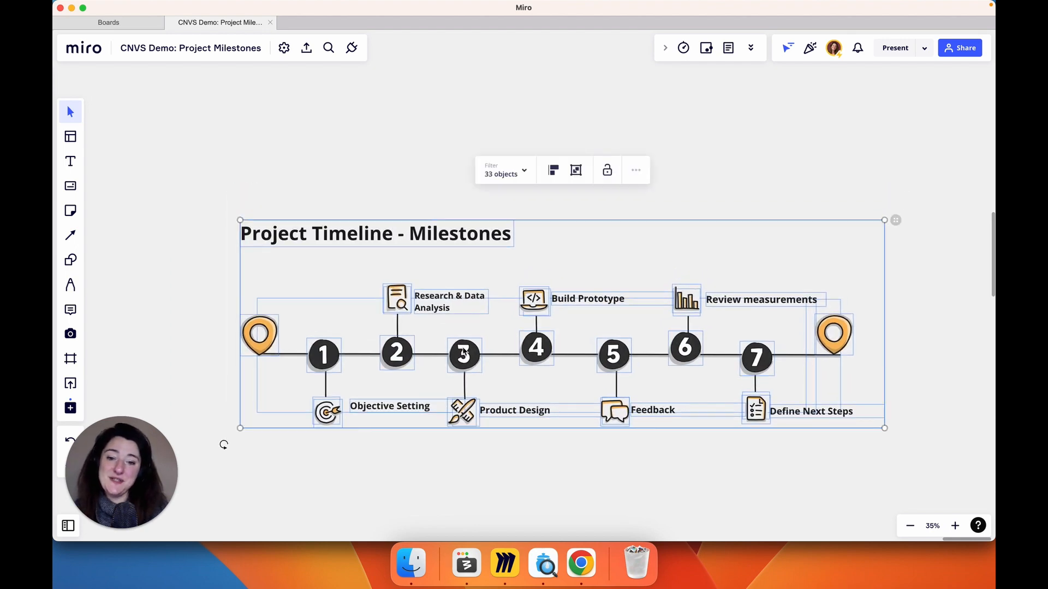
{"action": "left_click_drag", "start_coordinate": [465, 349], "coordinate": [426, 66]}
{"action": "scroll", "coordinate": [496, 116], "scroll_direction": "down", "scroll_amount": 2}
{"action": "scroll", "coordinate": [496, 113], "scroll_direction": "down", "scroll_amount": 2}
{"action": "scroll", "coordinate": [477, 207], "scroll_direction": "up", "scroll_amount": 2}
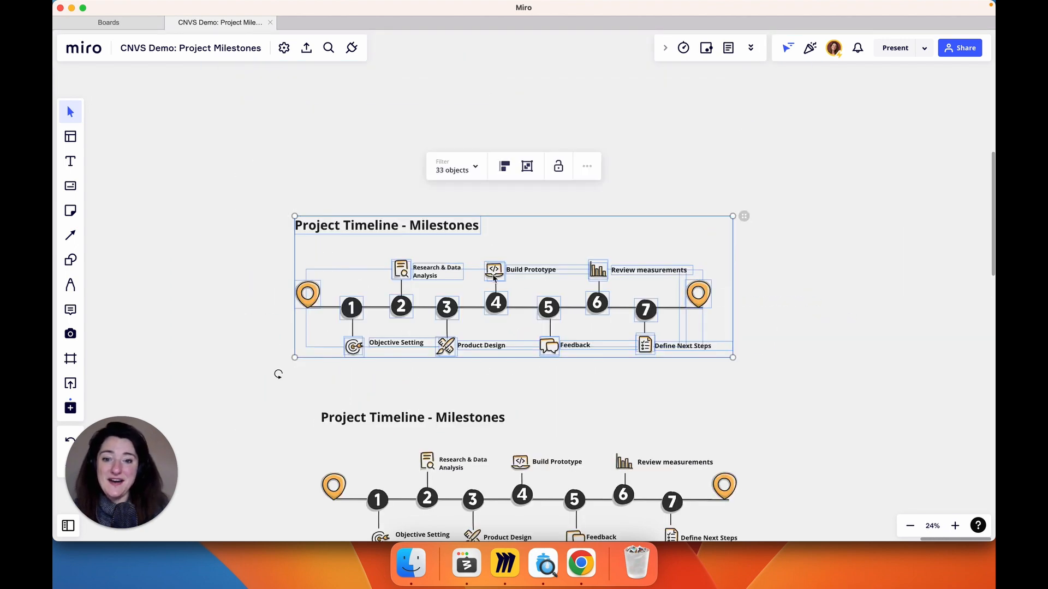
{"action": "scroll", "coordinate": [499, 279], "scroll_direction": "down", "scroll_amount": 3}
{"action": "scroll", "coordinate": [492, 272], "scroll_direction": "up", "scroll_amount": 5}
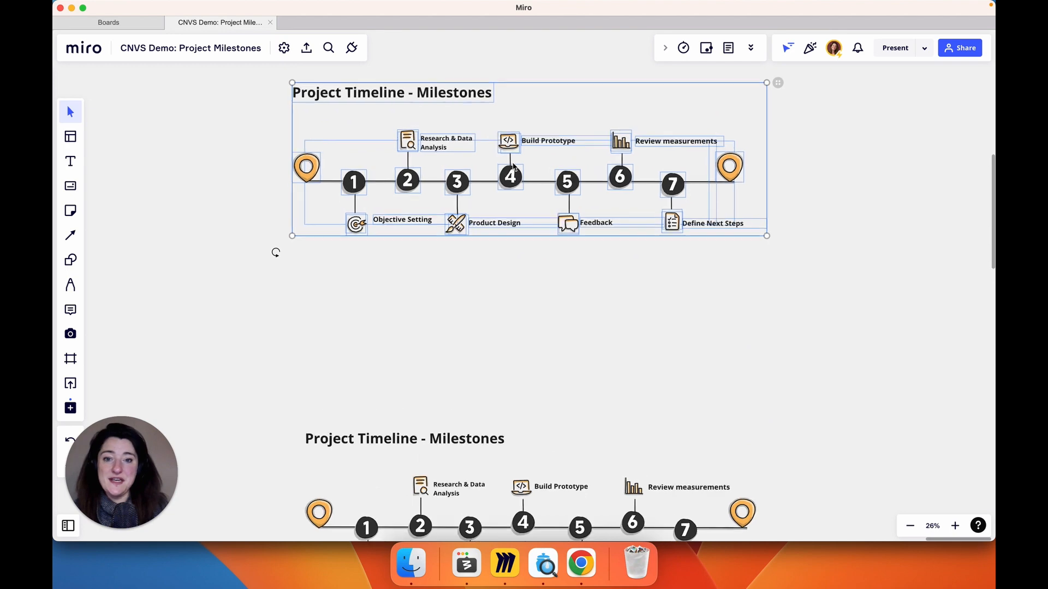
{"action": "left_click", "coordinate": [531, 414]}
{"action": "scroll", "coordinate": [531, 415], "scroll_direction": "down", "scroll_amount": 3}
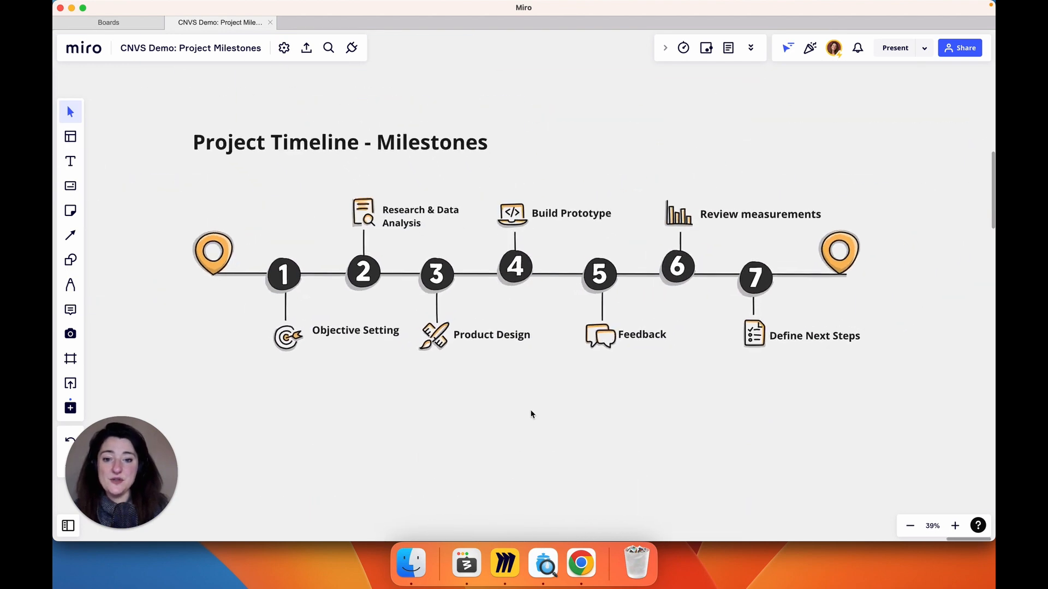
Delete the seven black number circles from the timeline copy
{"action": "left_click", "coordinate": [261, 262]}
{"action": "left_click", "coordinate": [358, 265], "text": "shift"}
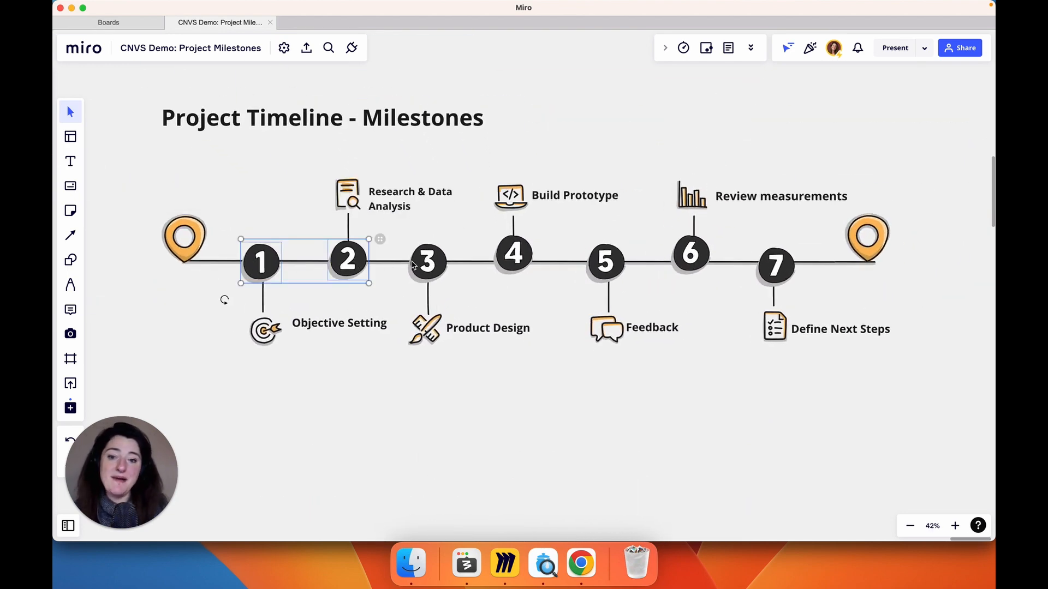
{"action": "left_click", "coordinate": [428, 266], "text": "shift"}
{"action": "left_click", "coordinate": [521, 260], "text": "shift"}
{"action": "left_click", "coordinate": [605, 271], "text": "shift"}
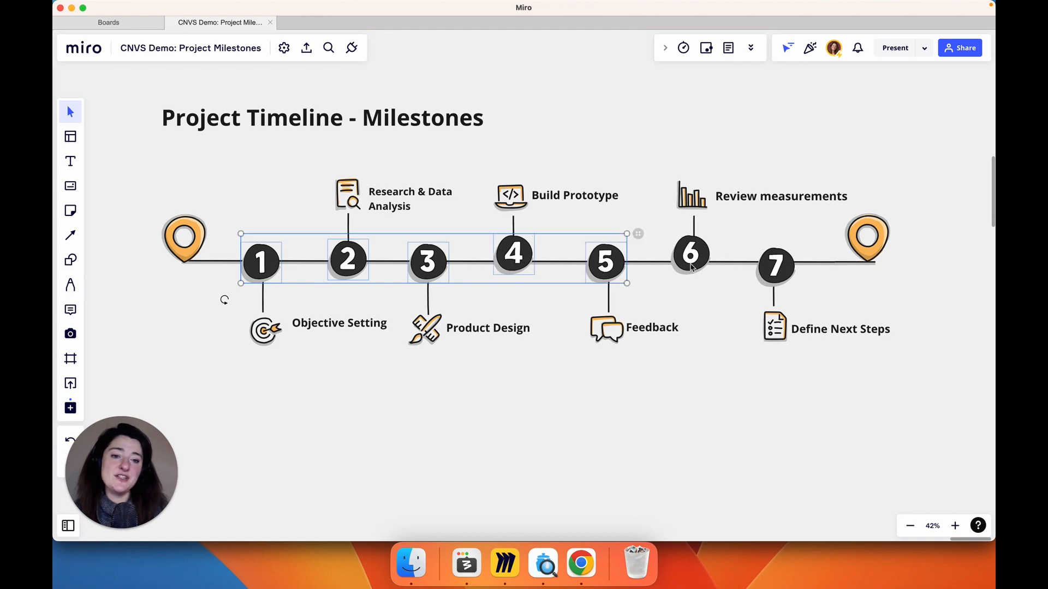
{"action": "left_click", "coordinate": [686, 268], "text": "shift"}
{"action": "left_click", "coordinate": [765, 275], "text": "shift"}
{"action": "key", "text": "Delete"}
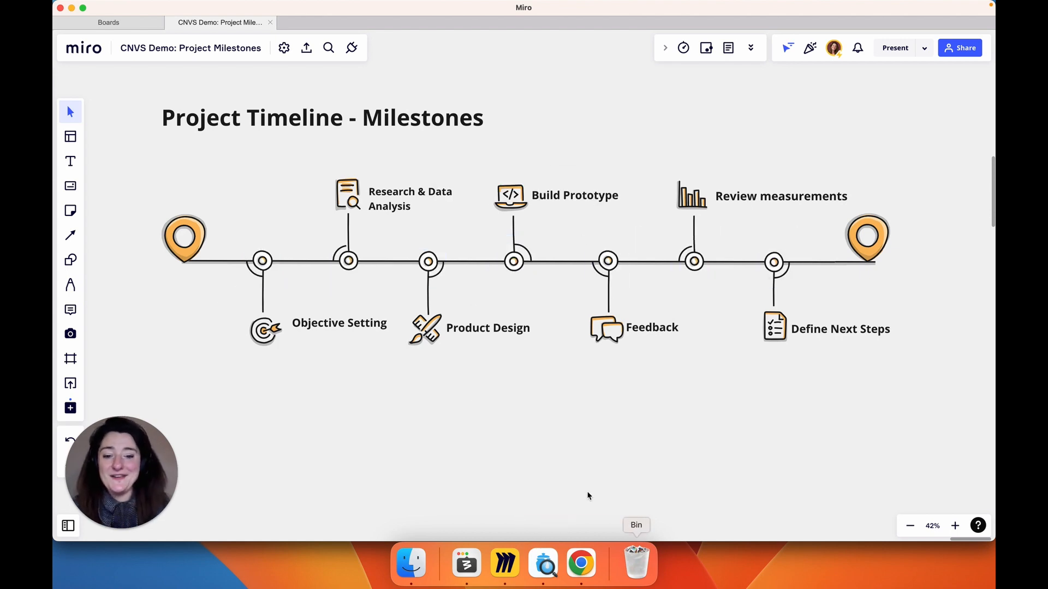
Switch to IconJar, search the whole CNVS collection for "map pin" and select the Marker - Map Pin - 1 Small icon
{"action": "key", "text": "super+Tab"}
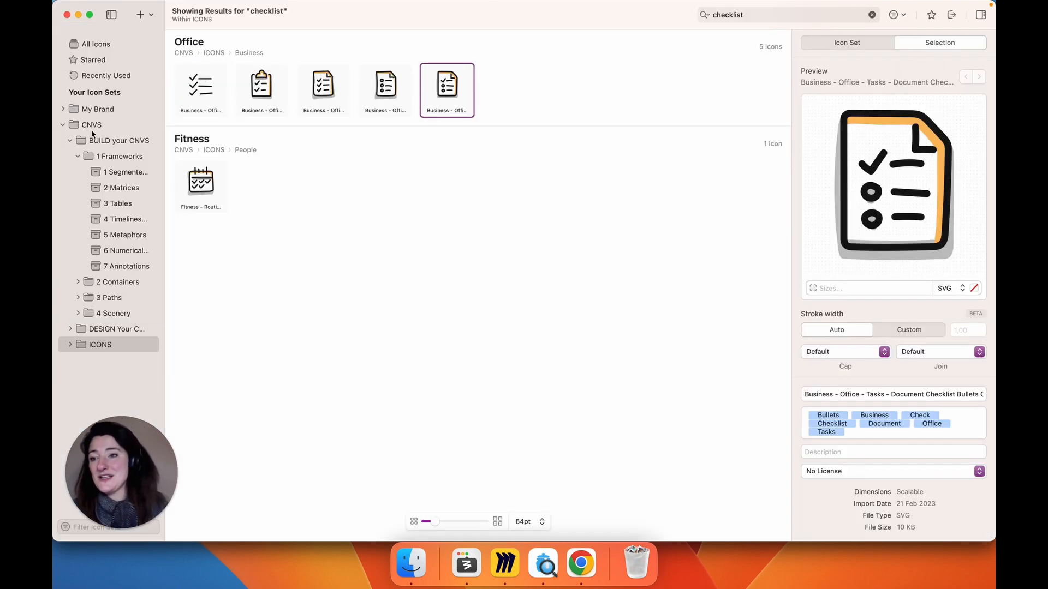
{"action": "left_click", "coordinate": [92, 124]}
{"action": "left_click", "coordinate": [752, 16]}
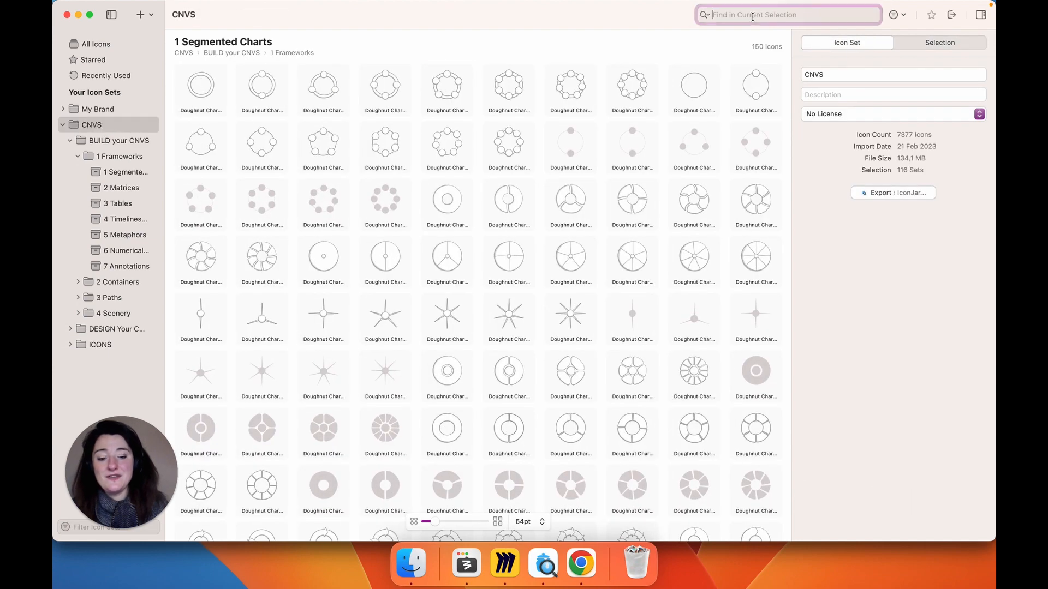
{"action": "type", "text": "marekr"}
{"action": "key", "text": "BackSpace"}
{"action": "key", "text": "BackSpace"}
{"action": "key", "text": "BackSpace"}
{"action": "key", "text": "BackSpace"}
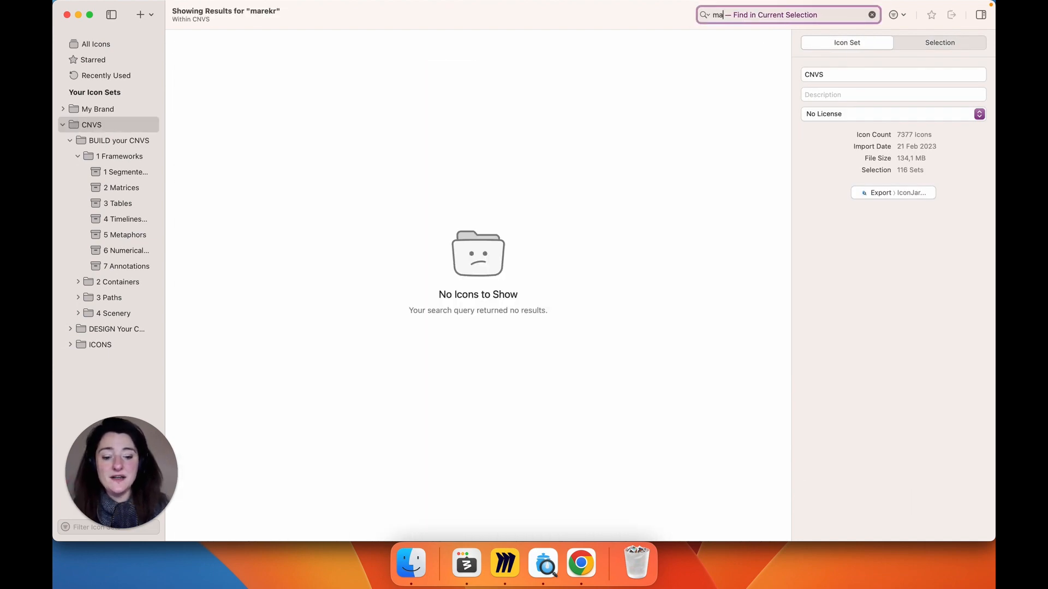
{"action": "type", "text": "p pin"}
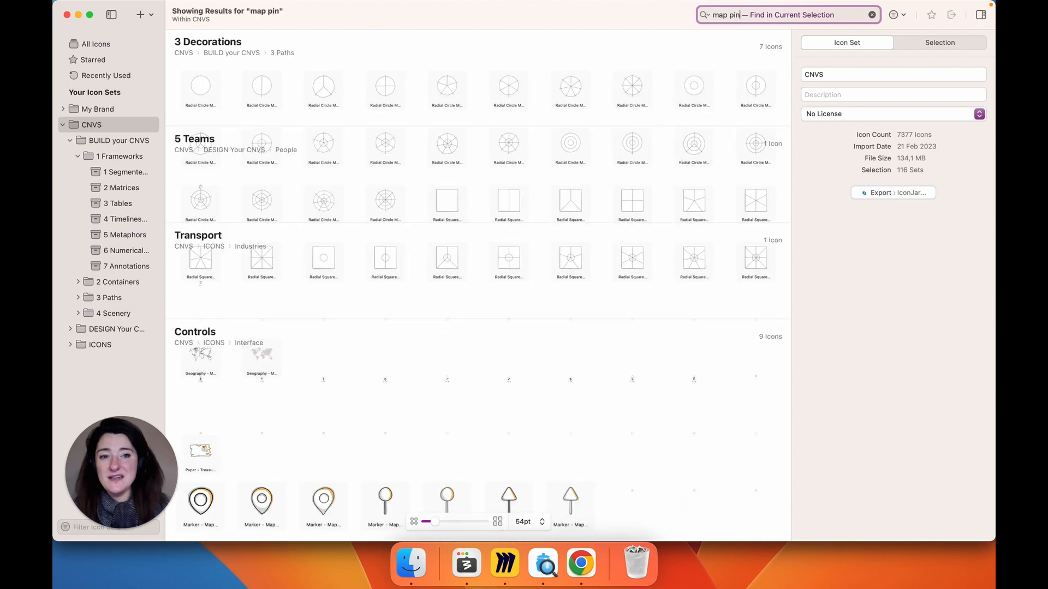
{"action": "left_click", "coordinate": [207, 101]}
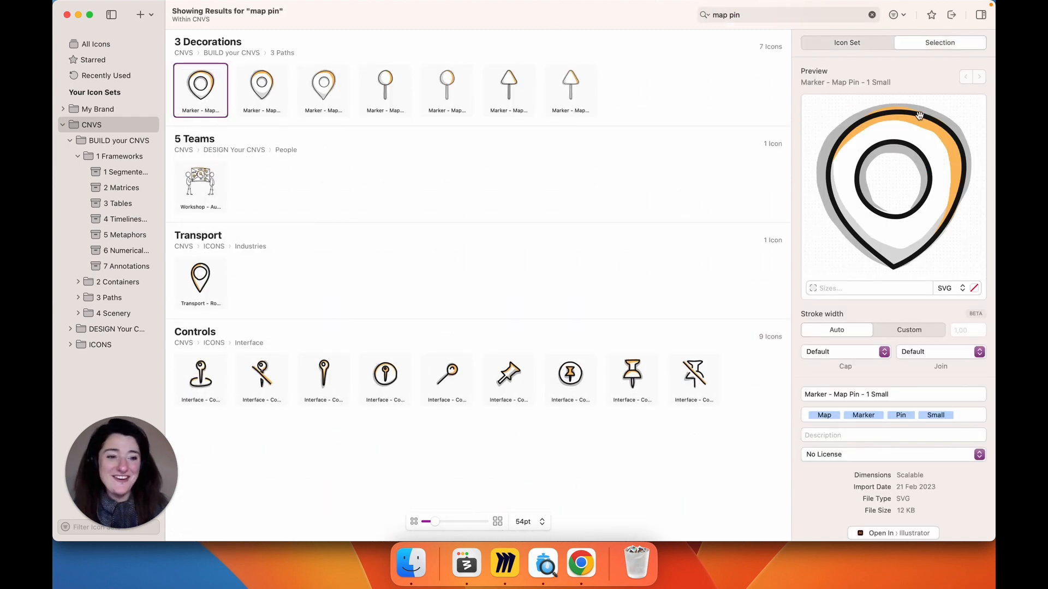
Change the map pin's white #FFFFFF fill to #353535
{"action": "left_click", "coordinate": [974, 288]}
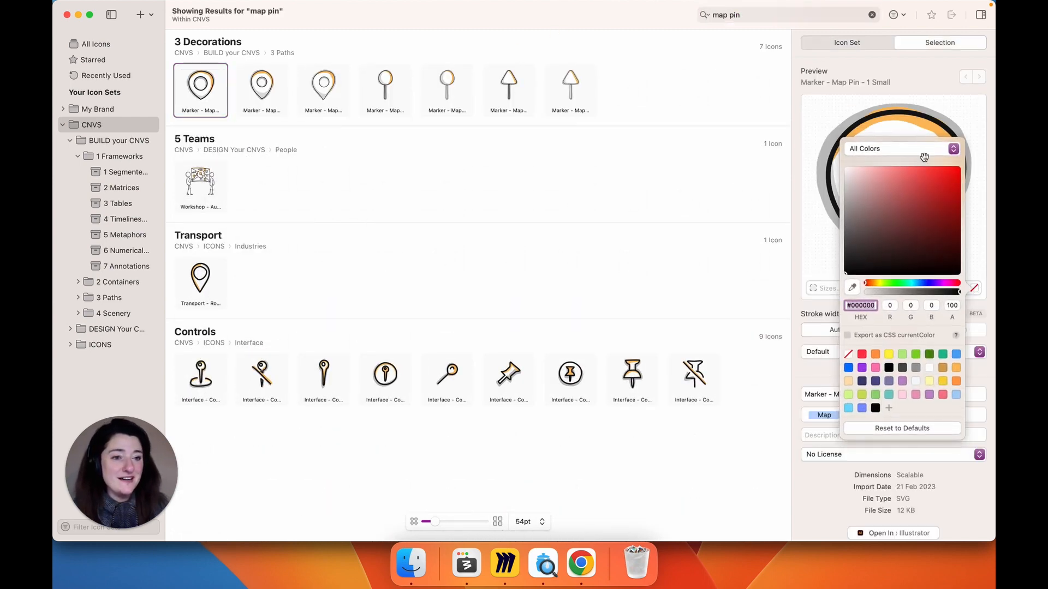
{"action": "left_click", "coordinate": [905, 149]}
{"action": "left_click", "coordinate": [939, 194]}
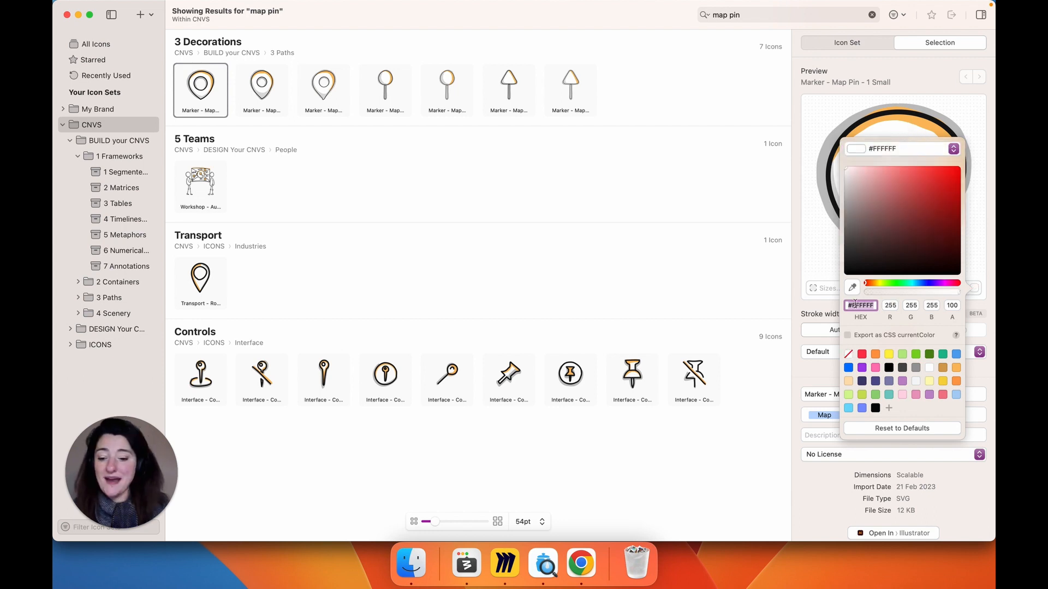
{"action": "type", "text": "353535"}
{"action": "key", "text": "Tab"}
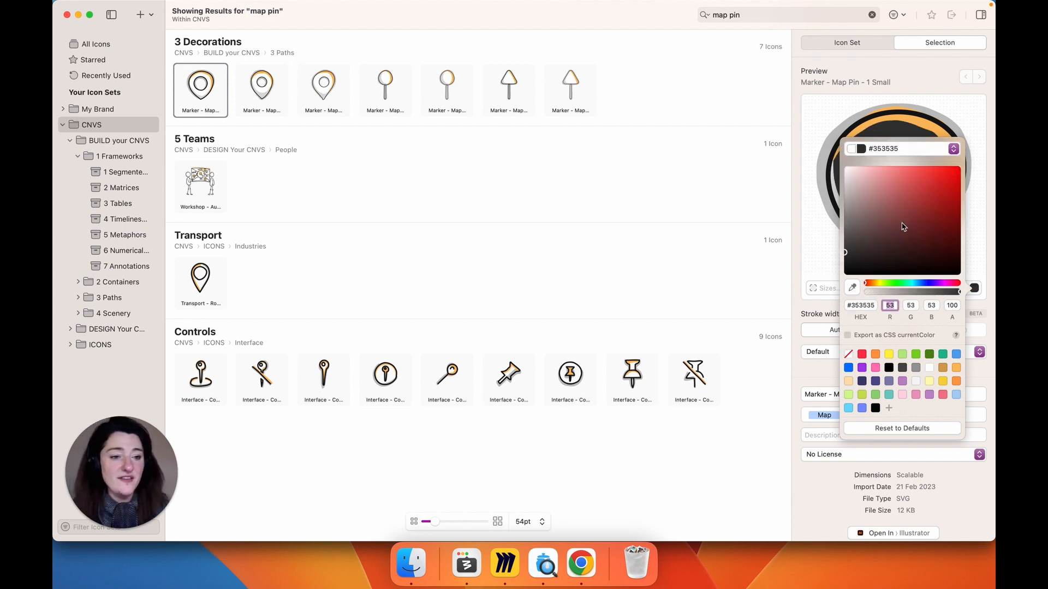
Change the map pin's orange fill to the mid-grey #757575
{"action": "left_click", "coordinate": [933, 151]}
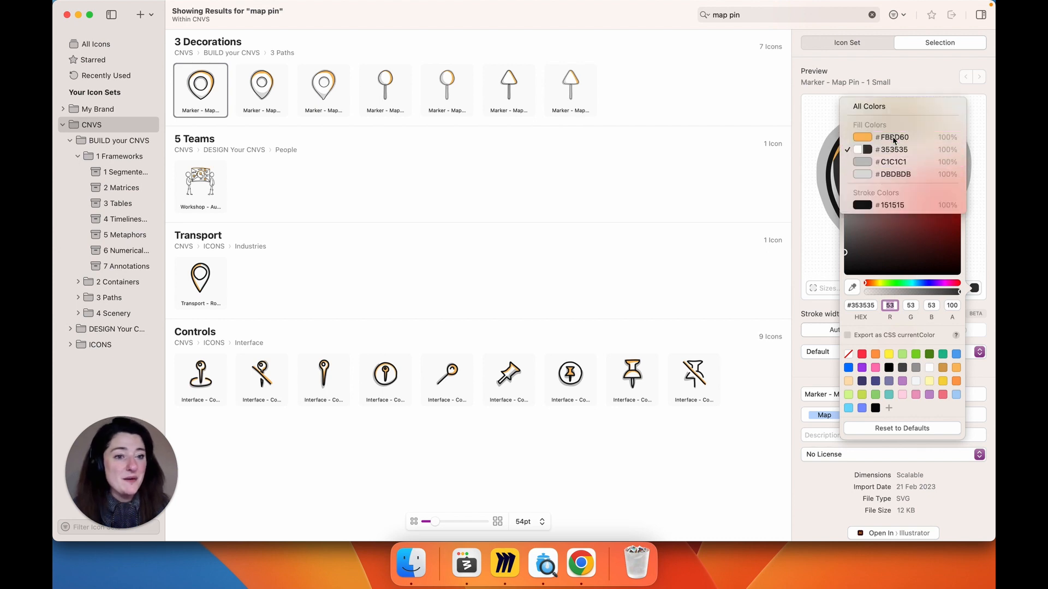
{"action": "left_click", "coordinate": [869, 186]}
{"action": "left_click_drag", "start_coordinate": [870, 230], "coordinate": [835, 229]}
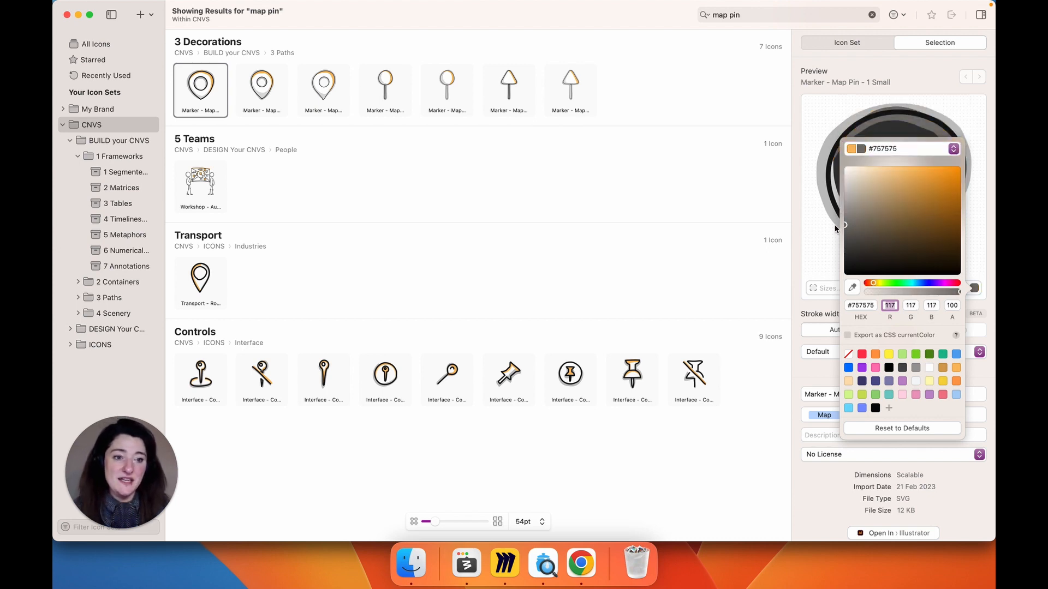
Change the map pin's light grey #DBDBDB fill to the dark grey #343333
{"action": "left_click", "coordinate": [918, 155]}
{"action": "left_click", "coordinate": [893, 186]}
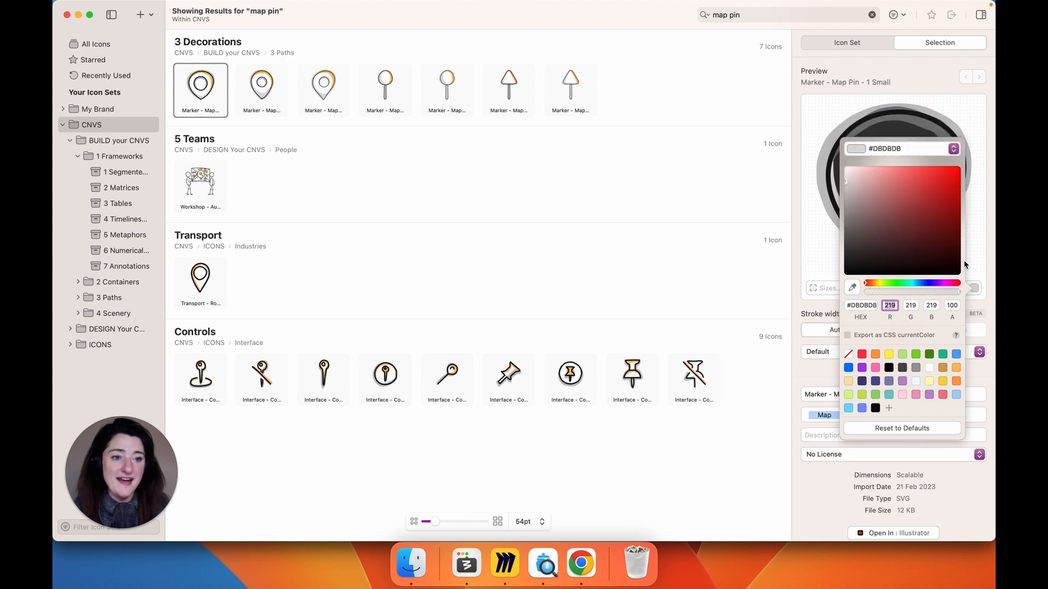
{"action": "left_click_drag", "start_coordinate": [855, 199], "coordinate": [813, 275]}
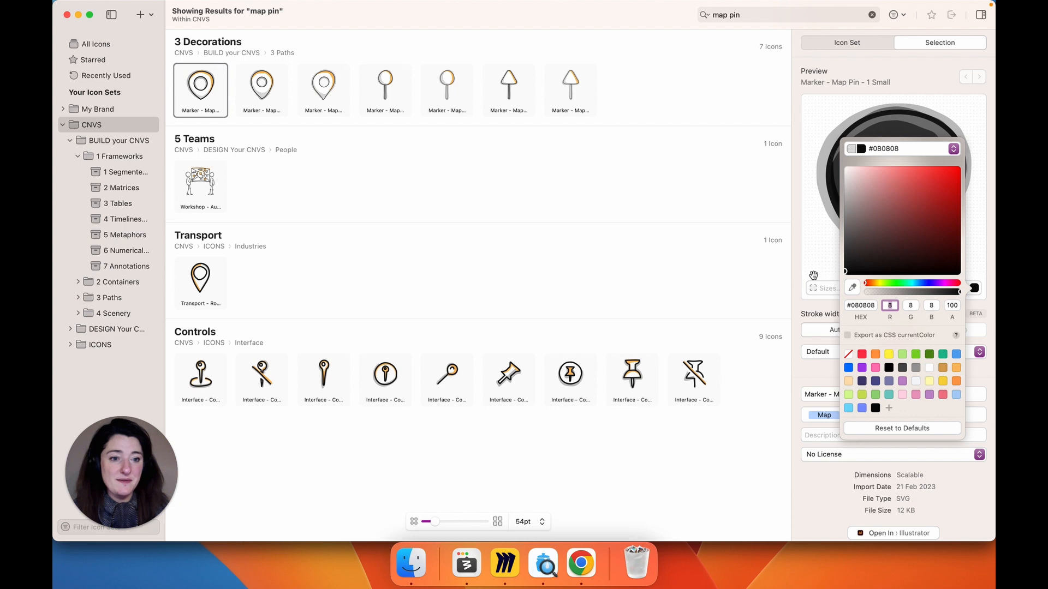
{"action": "left_click", "coordinate": [916, 105]}
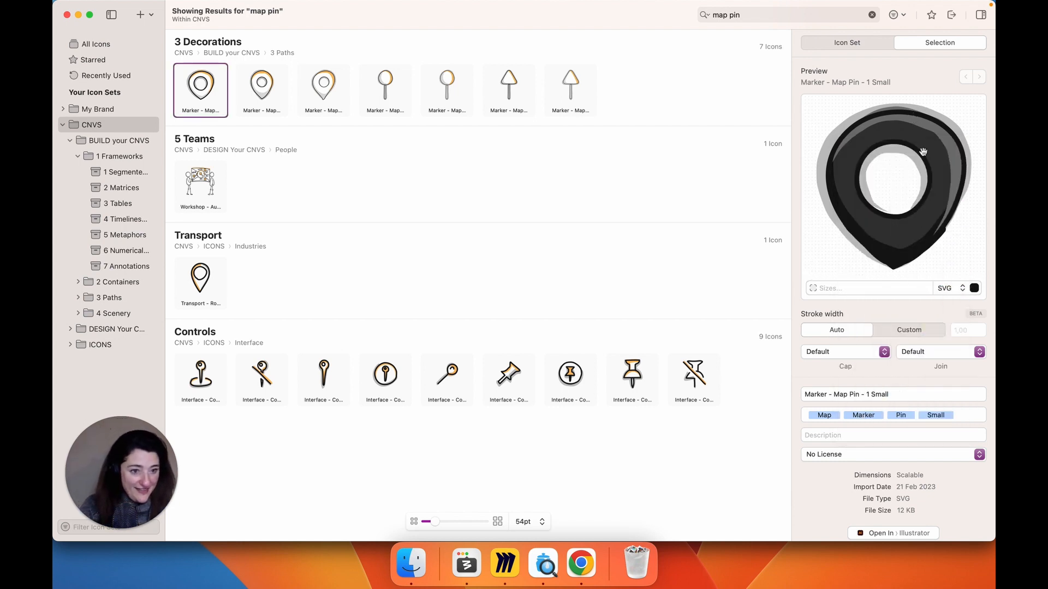
{"action": "left_click", "coordinate": [974, 288]}
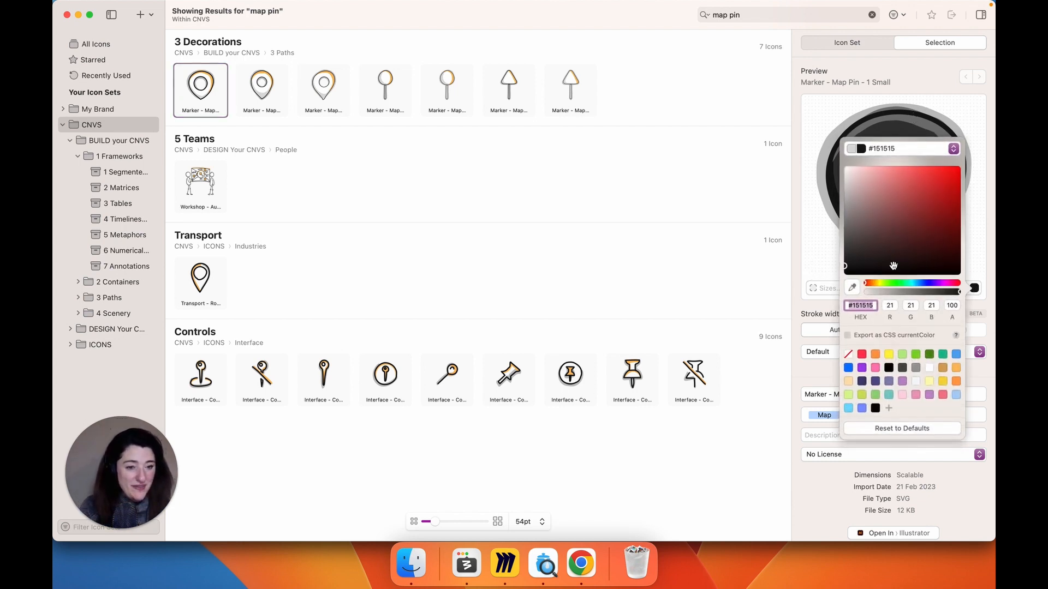
{"action": "left_click", "coordinate": [879, 151]}
{"action": "left_click", "coordinate": [879, 151]}
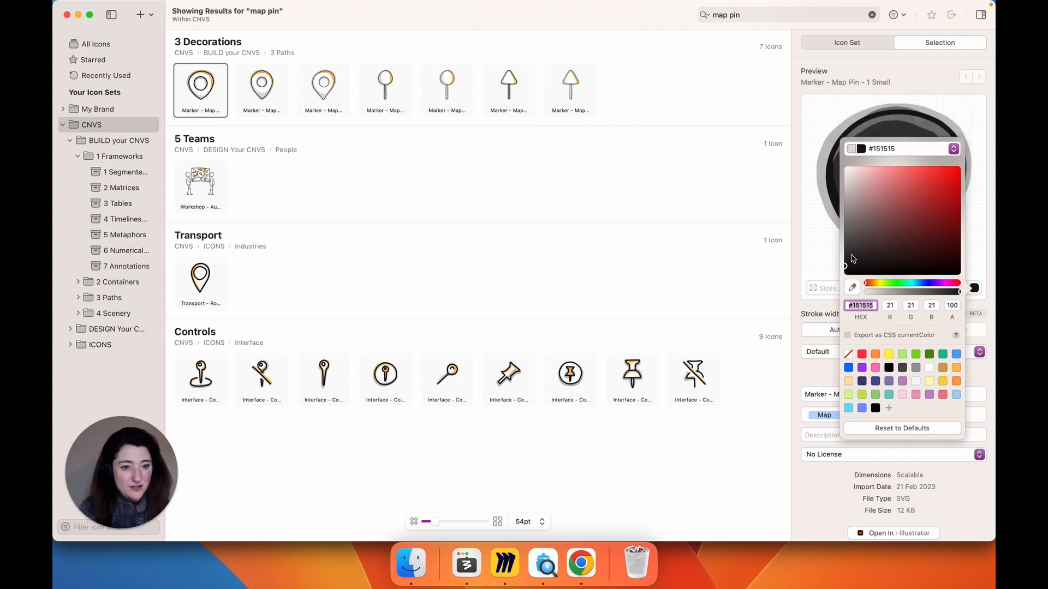
{"action": "left_click_drag", "start_coordinate": [851, 256], "coordinate": [846, 253]}
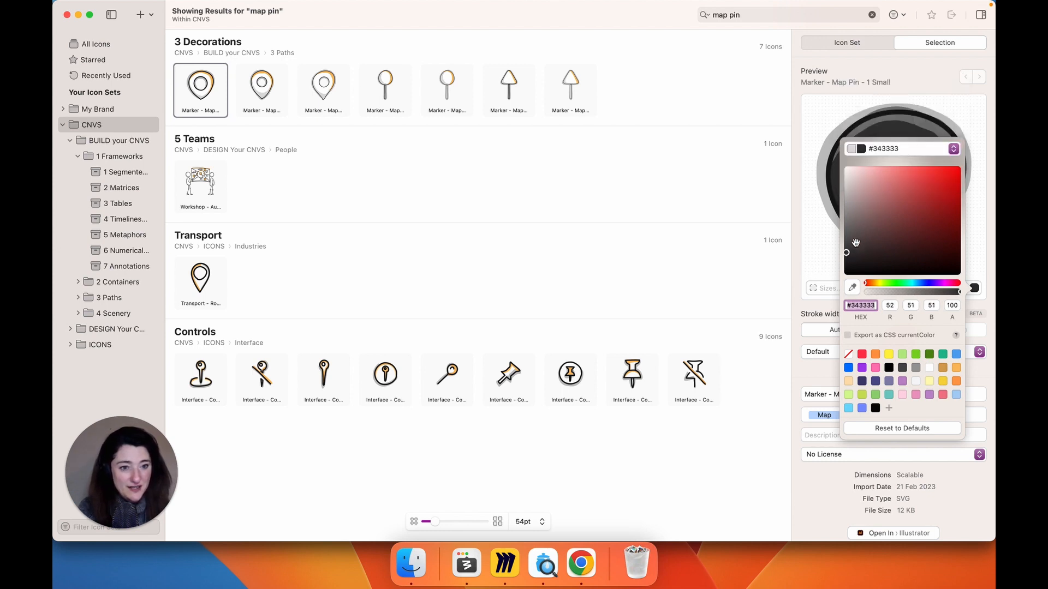
{"action": "left_click", "coordinate": [829, 224]}
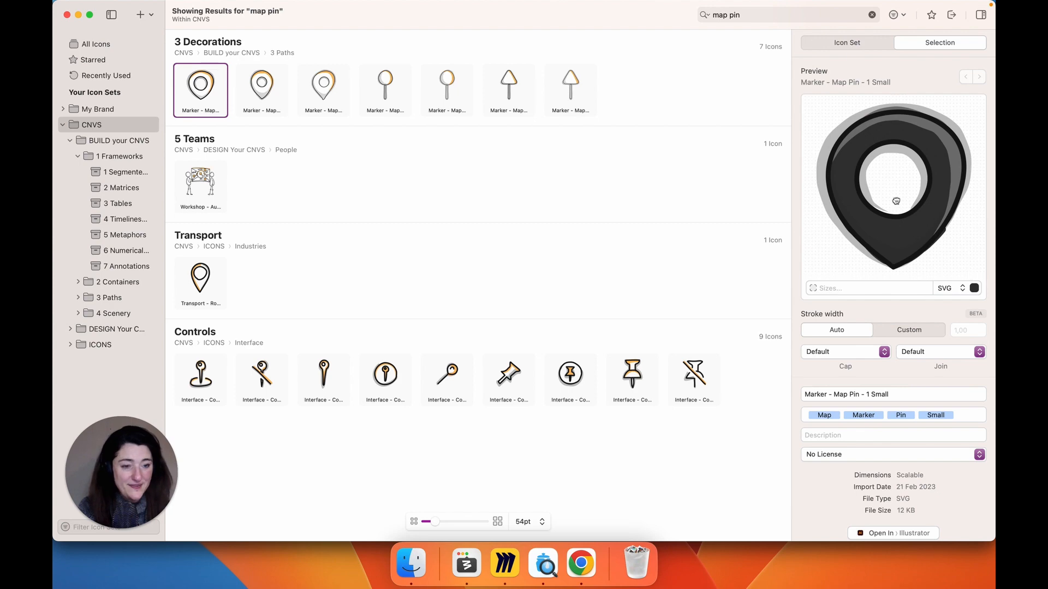
Place the recoloured map pin on the first milestone in Miro and cover that milestone's marker with a background-coloured circle
{"action": "left_click_drag", "start_coordinate": [896, 201], "coordinate": [260, 251]}
{"action": "left_click", "coordinate": [247, 293]}
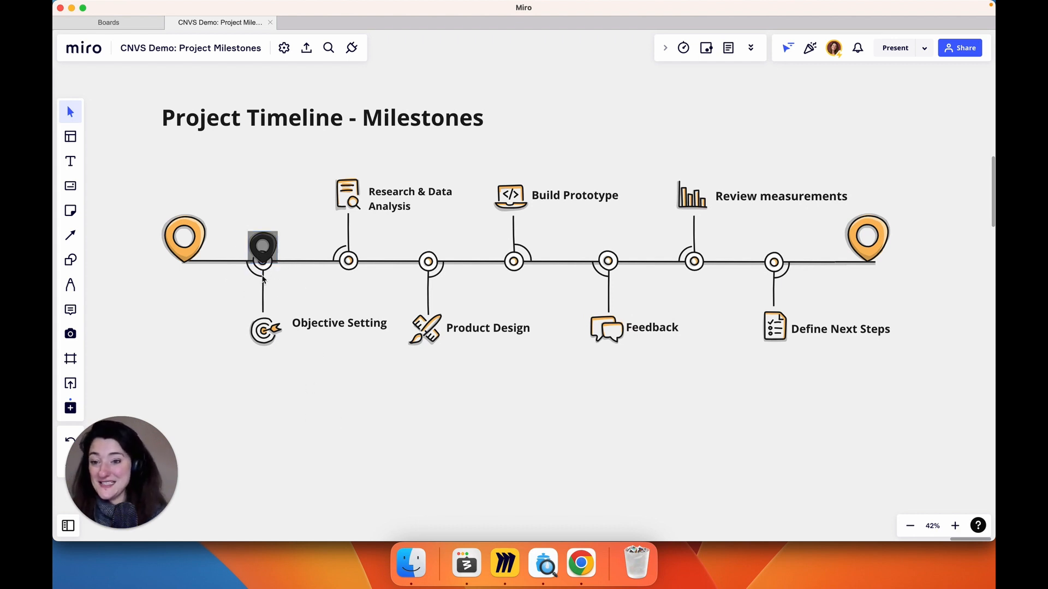
{"action": "key", "text": "o"}
{"action": "left_click_drag", "start_coordinate": [235, 250], "coordinate": [263, 274]}
{"action": "left_click", "coordinate": [260, 230]}
Cut and re-paste the dark pin so it sits in front of the cover circle, and centre it above the Objective Setting connector
{"action": "scroll", "coordinate": [260, 229], "scroll_direction": "up", "scroll_amount": 8}
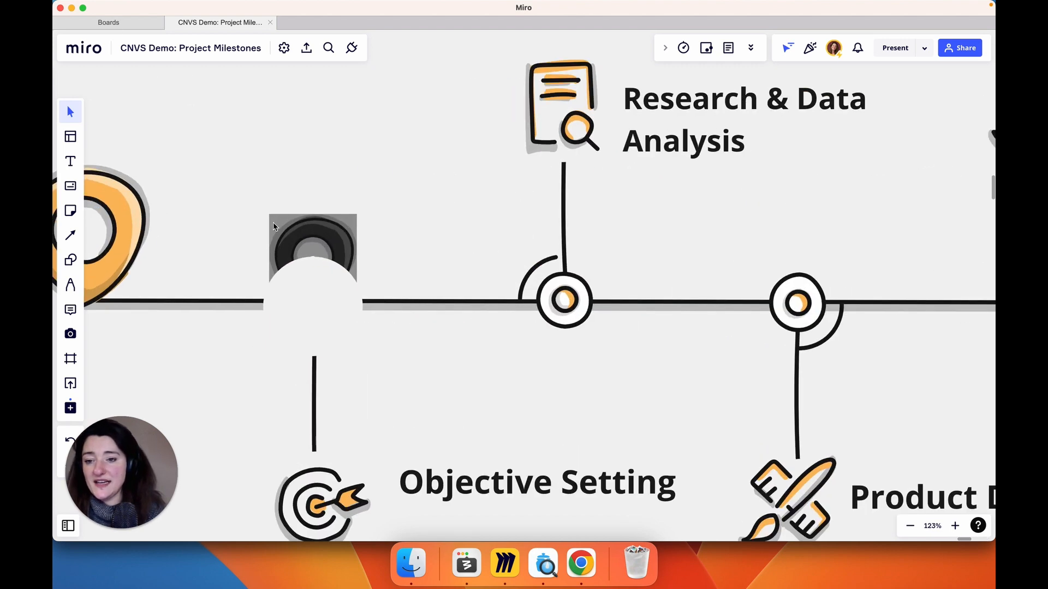
{"action": "key", "text": "cmd+x"}
{"action": "key", "text": "cmd+v"}
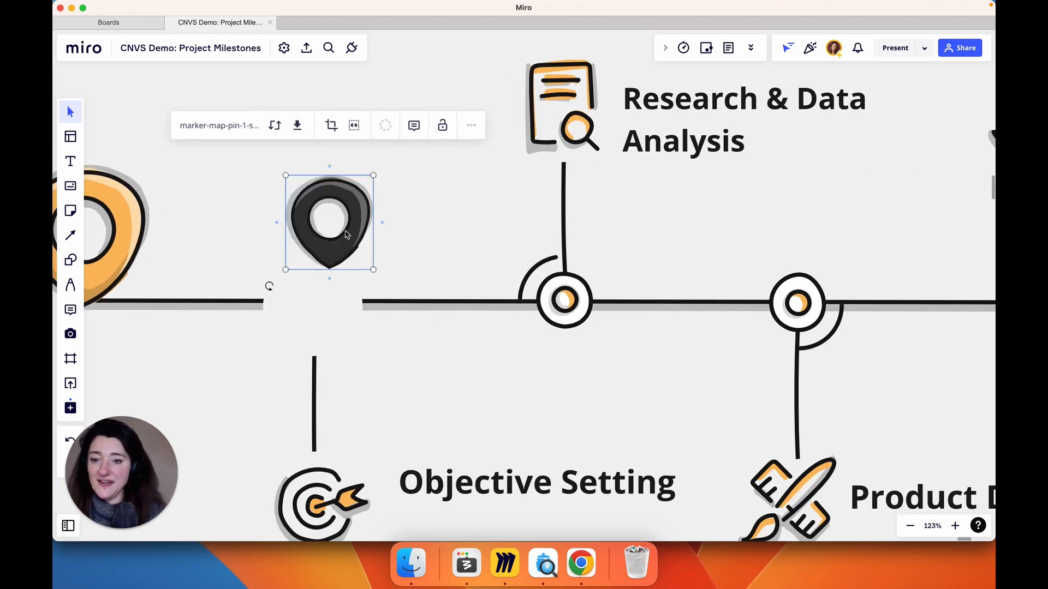
{"action": "mouse_move", "coordinate": [342, 233]}
{"action": "left_mouse_down"}
{"action": "mouse_move", "coordinate": [334, 290]}
{"action": "mouse_move", "coordinate": [329, 281]}
{"action": "left_mouse_up"}
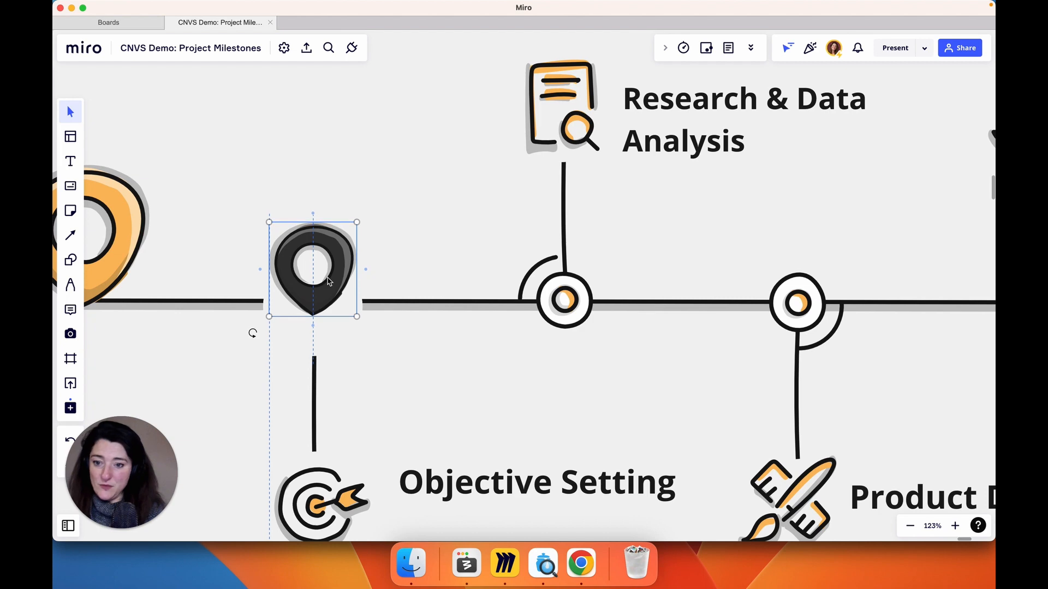
Shrink the cover circle behind the dark pin slightly so it hides less of the timeline and the Objective Setting connector
{"action": "left_click", "coordinate": [354, 353]}
{"action": "left_click_drag", "start_coordinate": [361, 357], "coordinate": [319, 343]}
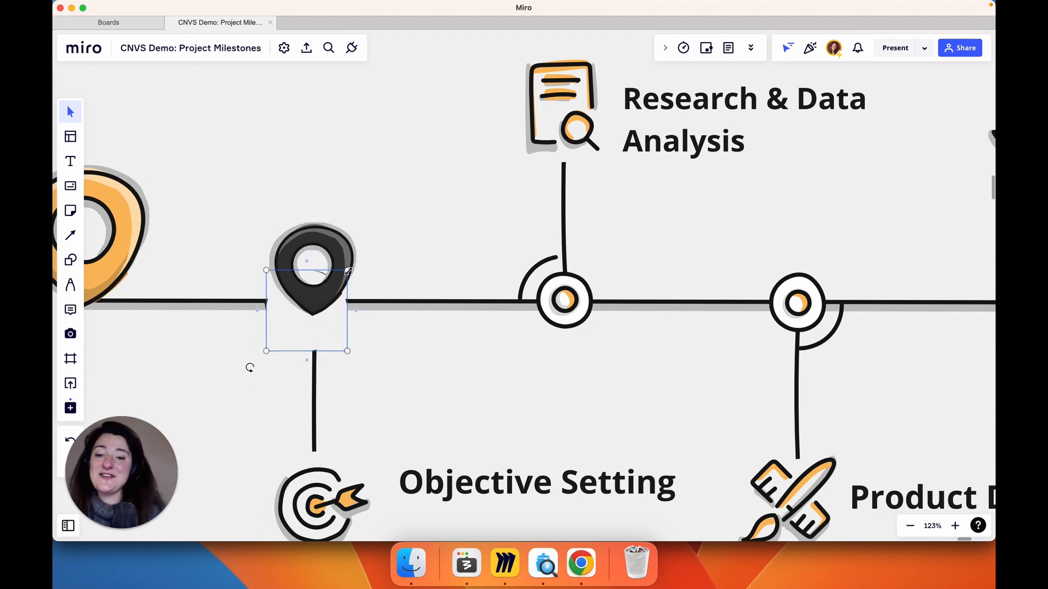
{"action": "left_click_drag", "start_coordinate": [348, 271], "coordinate": [357, 261]}
{"action": "scroll", "coordinate": [317, 293], "scroll_direction": "down", "scroll_amount": 5}
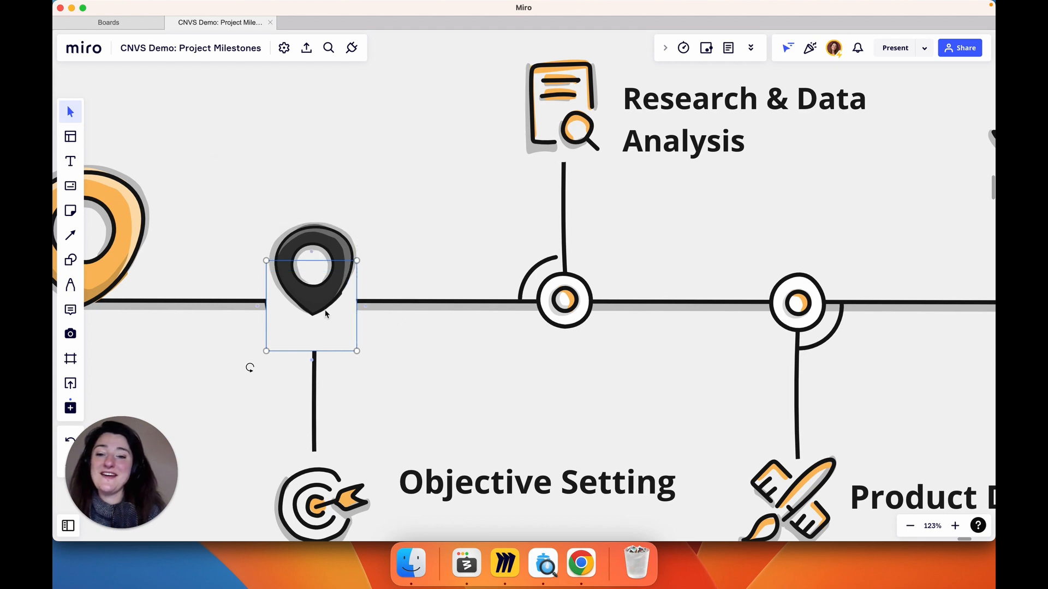